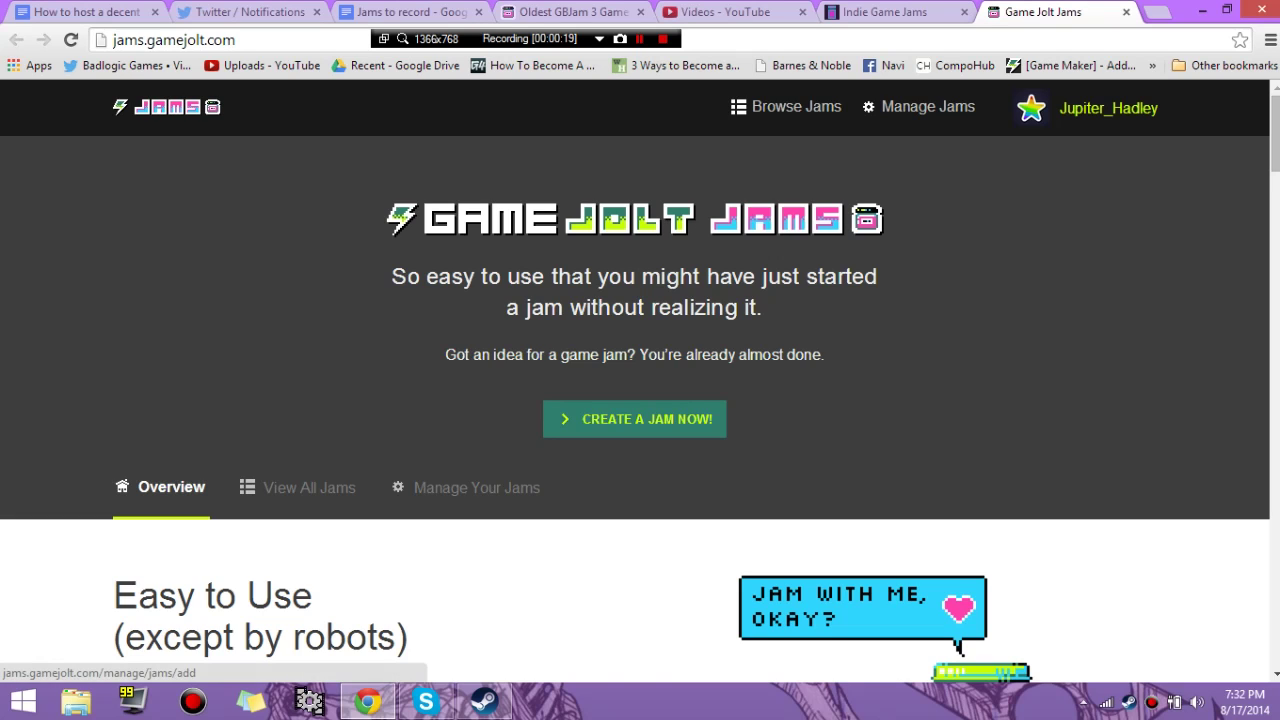
# Start creating a new jam and enter Text Jam as its name.
pyautogui.click(634, 419)
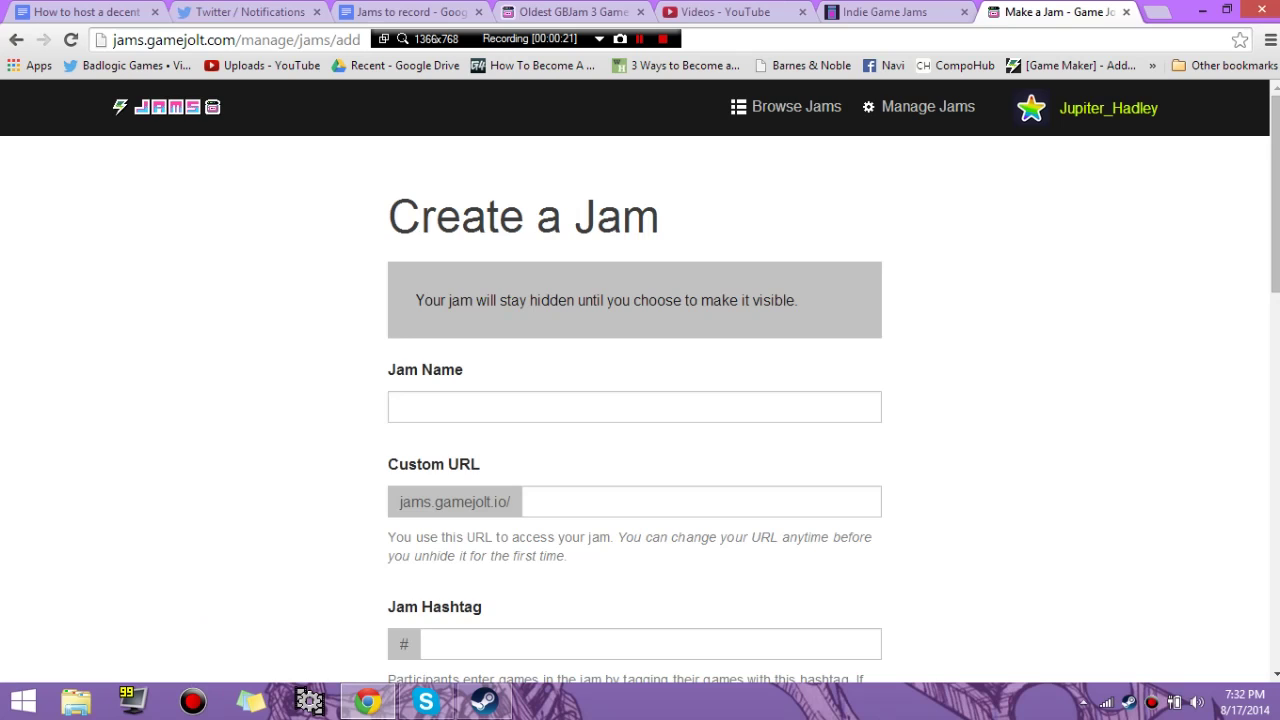
pyautogui.click(634, 407)
pyautogui.write('Te')
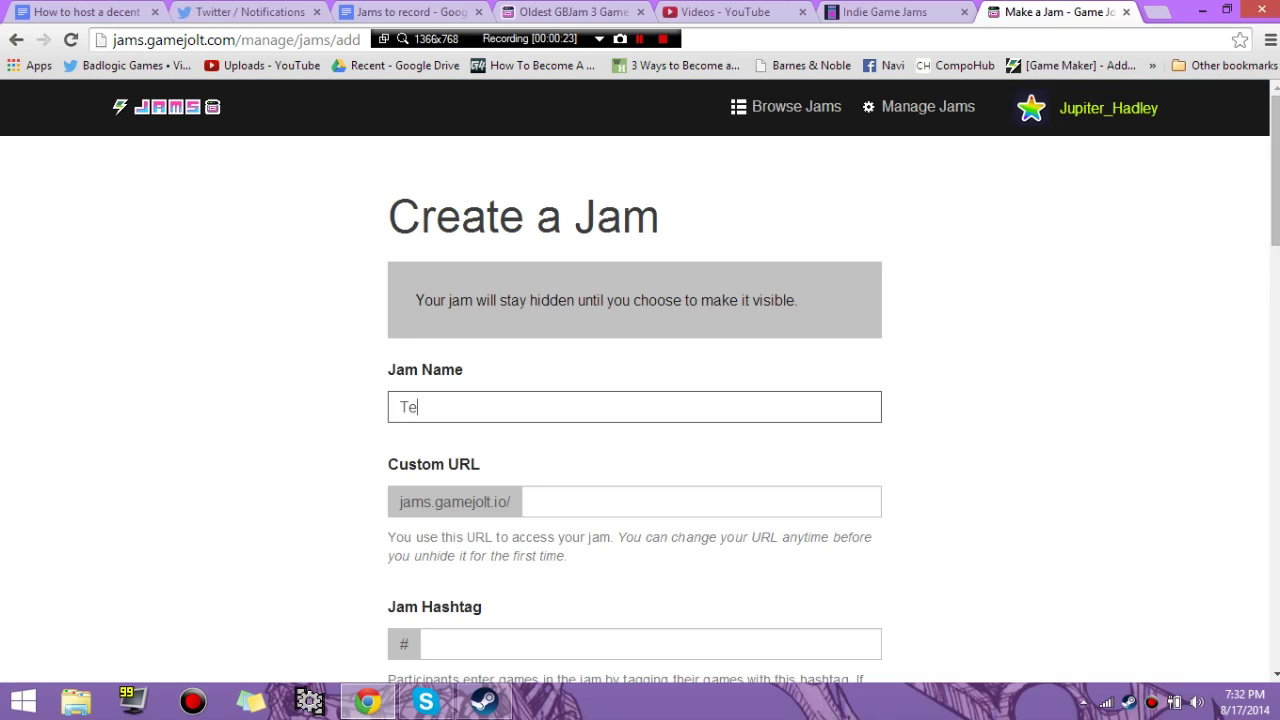
pyautogui.write('xt  Jam')
pyautogui.press('Tab')
pyautogui.scroll(-1, 640, 400)
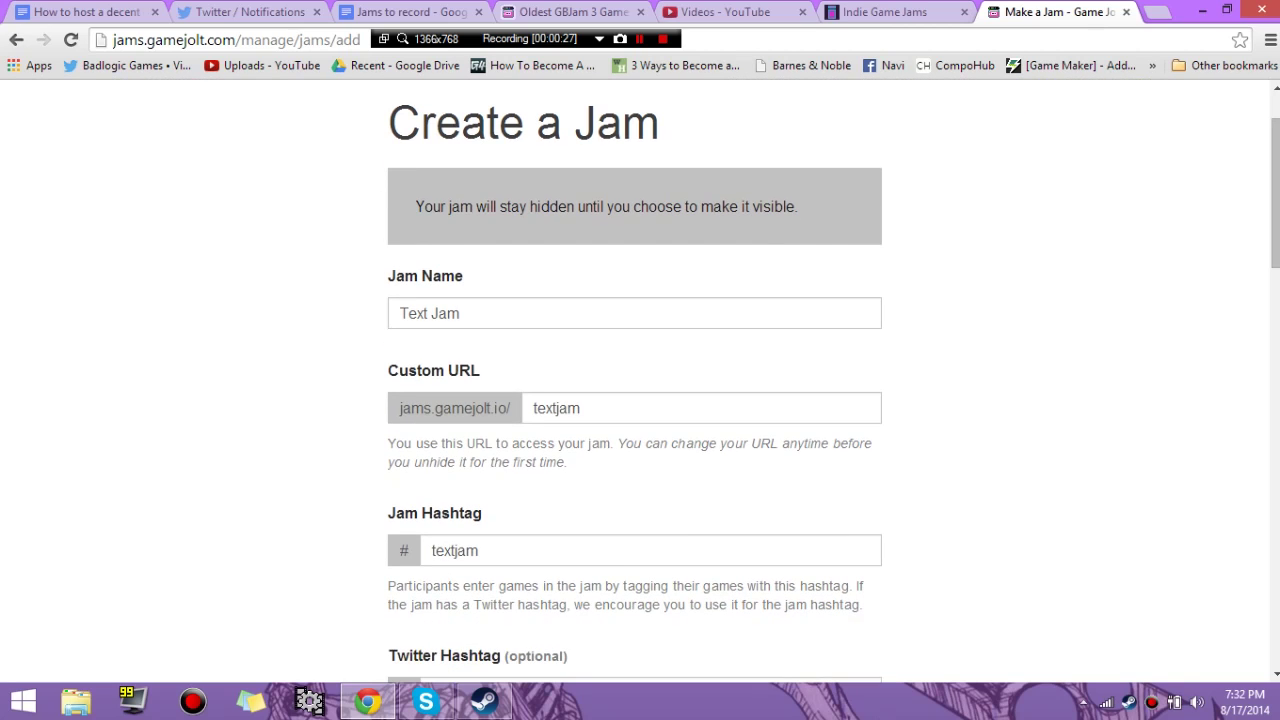
# Correct the jam name to Test Jam and the custom URL to testjam.
pyautogui.click(424, 313)
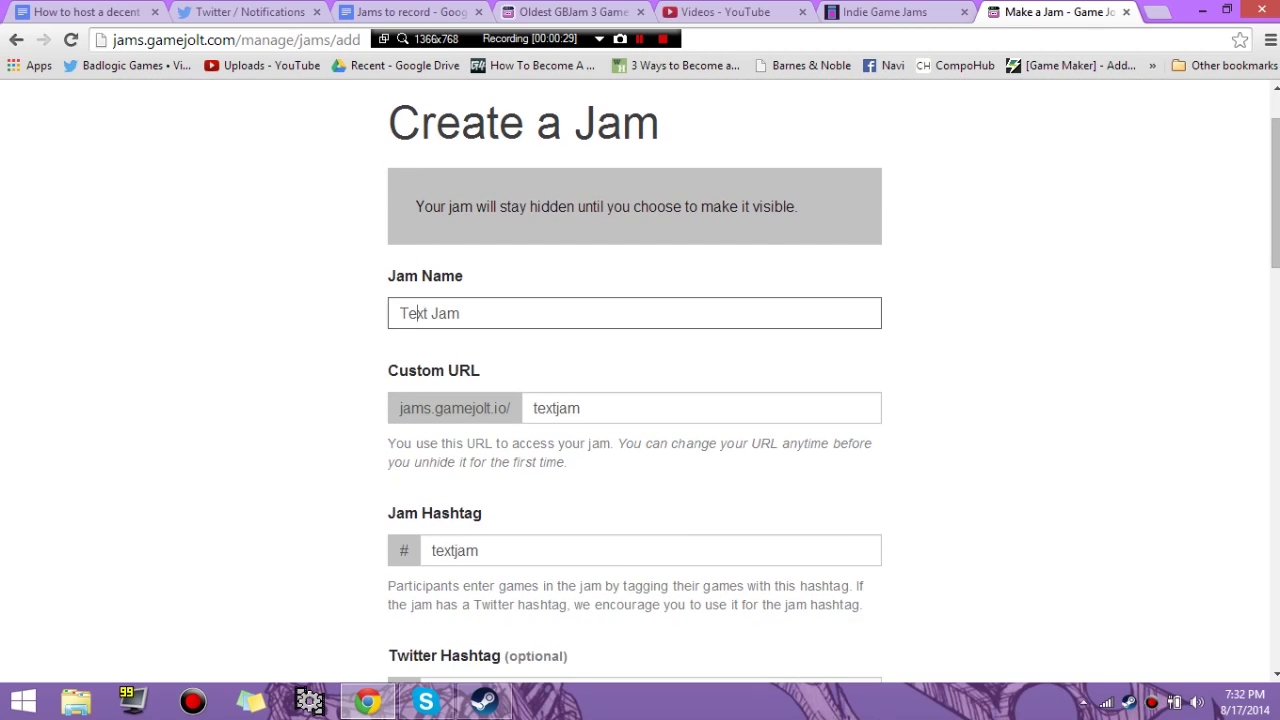
pyautogui.press('BackSpace')
pyautogui.write('s')
pyautogui.click(547, 408)
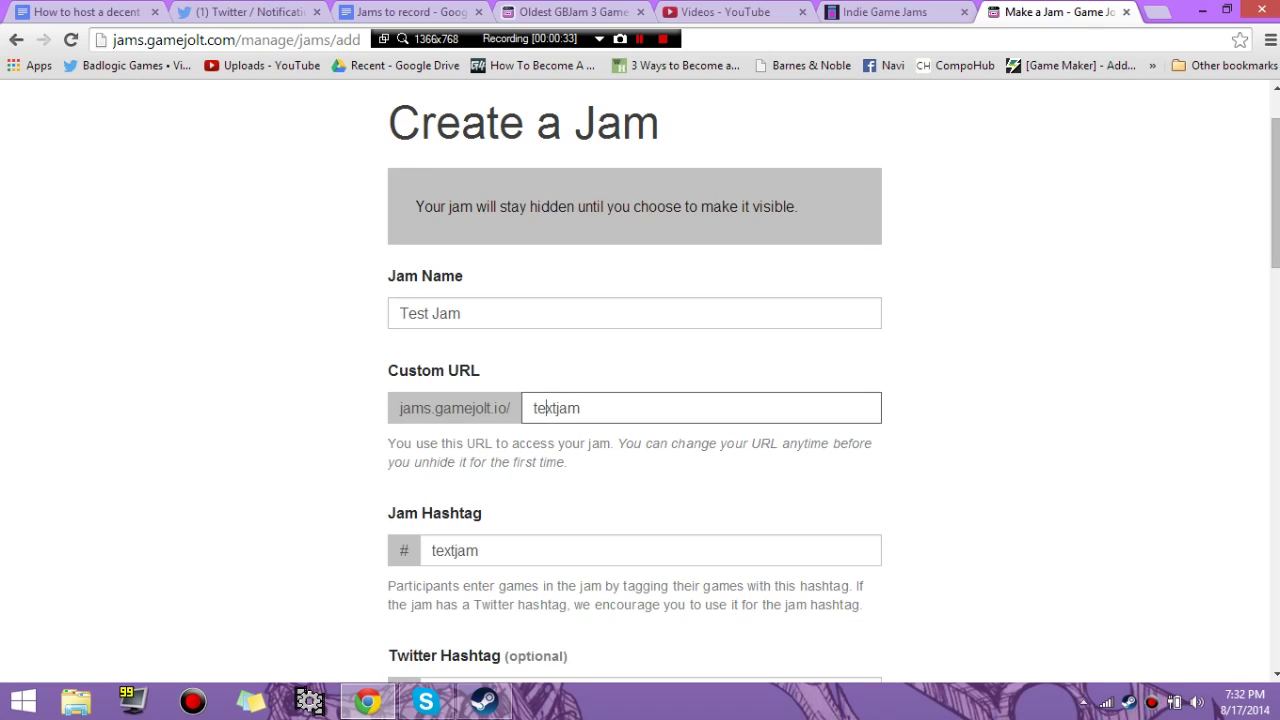
pyautogui.press('BackSpace')
pyautogui.write('s')
# Set the jam hashtag to testjam2 and change the jam name to Test Jam2.
pyautogui.click(452, 551)
pyautogui.press('BackSpace')
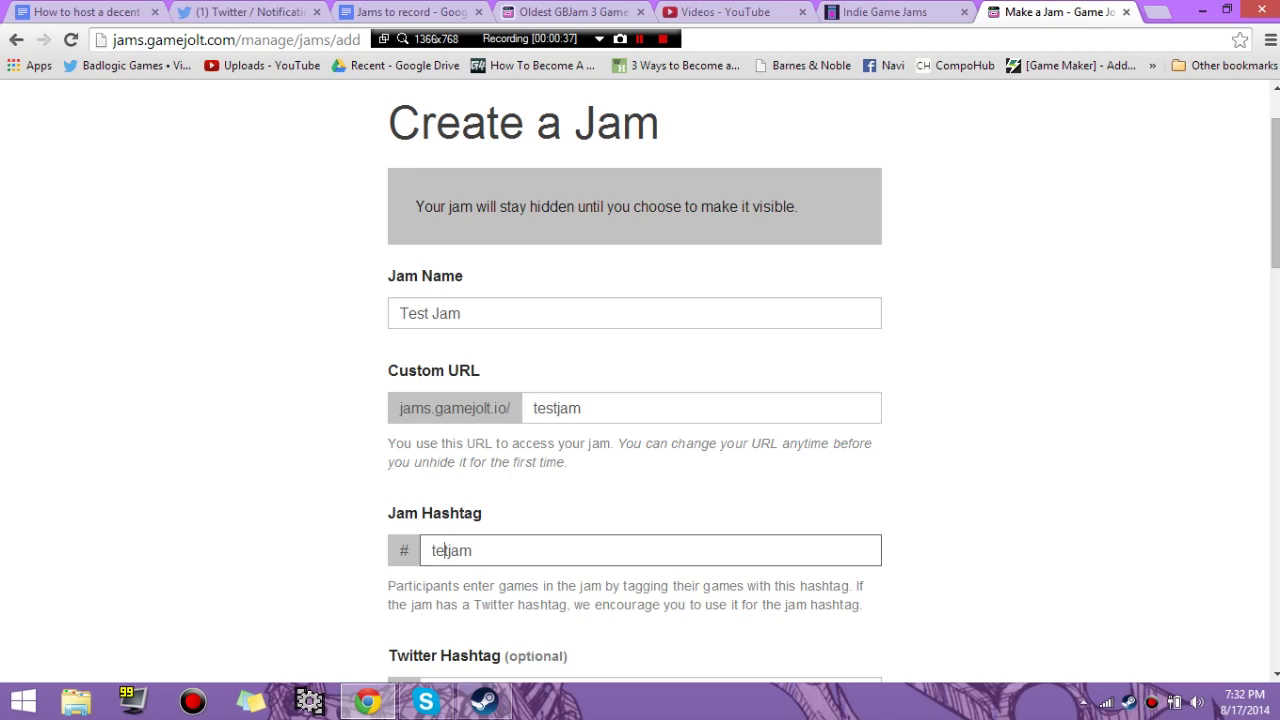
pyautogui.write('st')
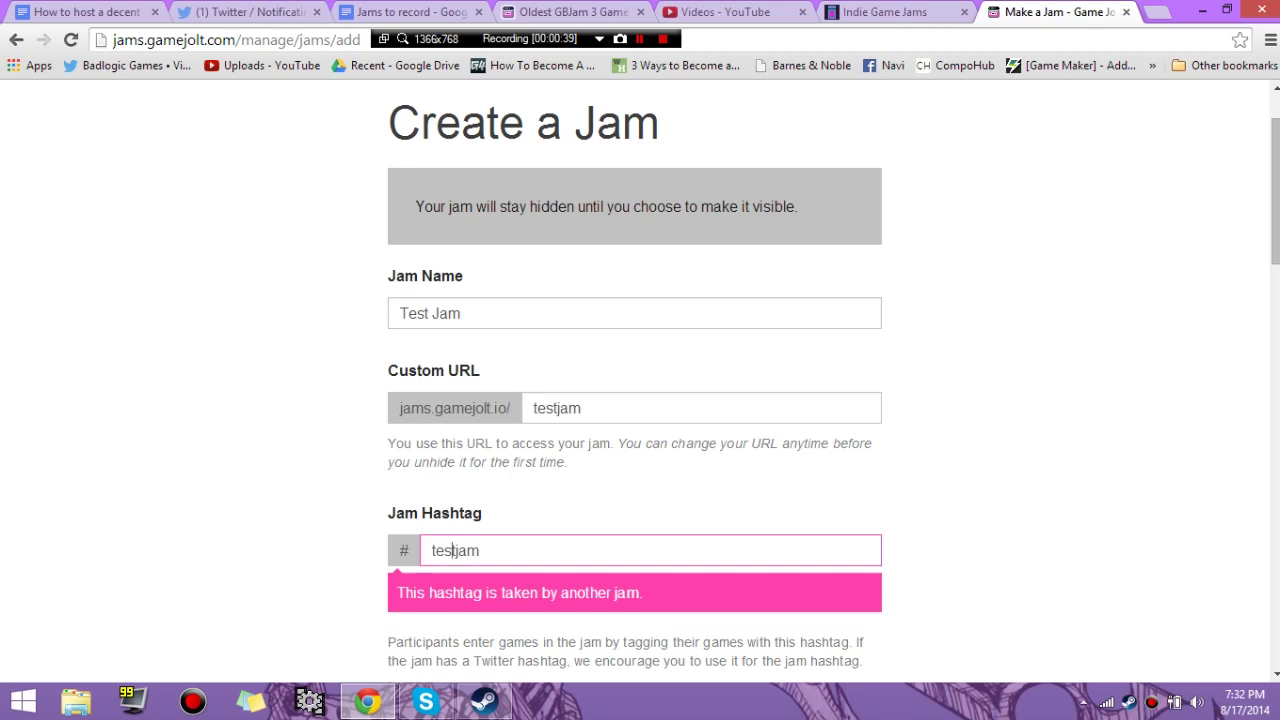
pyautogui.click(481, 551)
pyautogui.write('2')
pyautogui.click(462, 313)
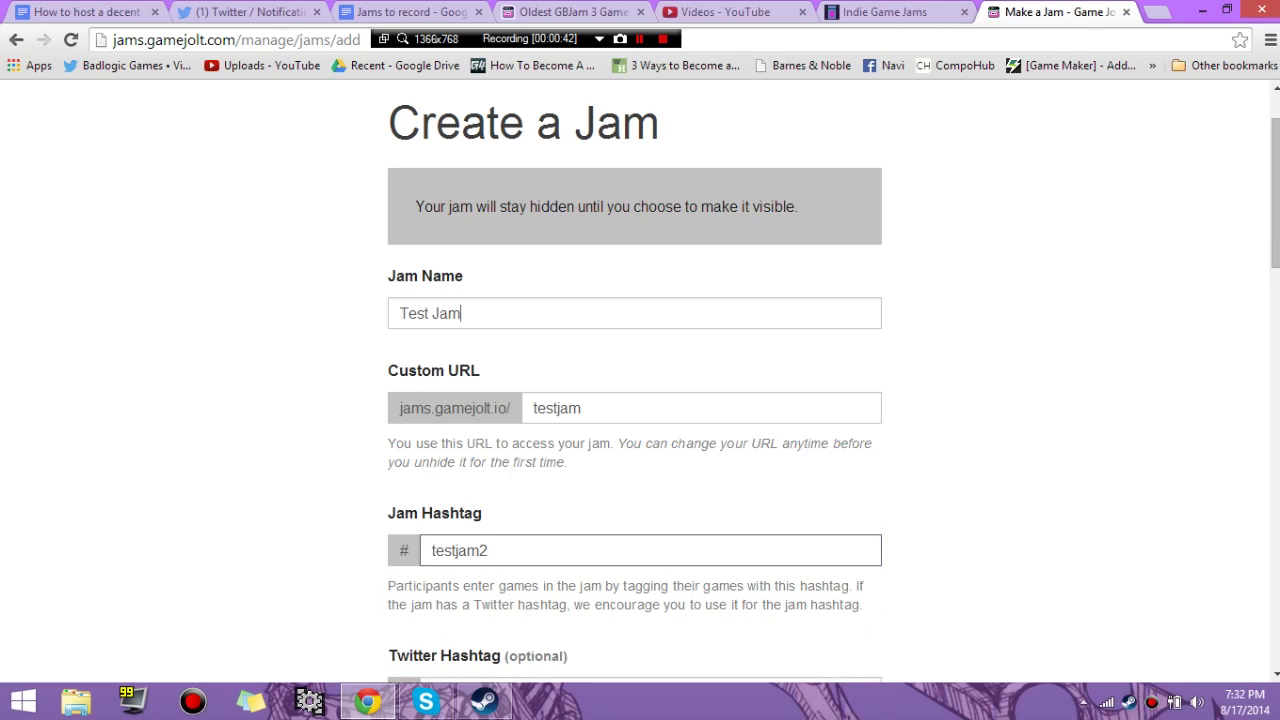
pyautogui.write('2')
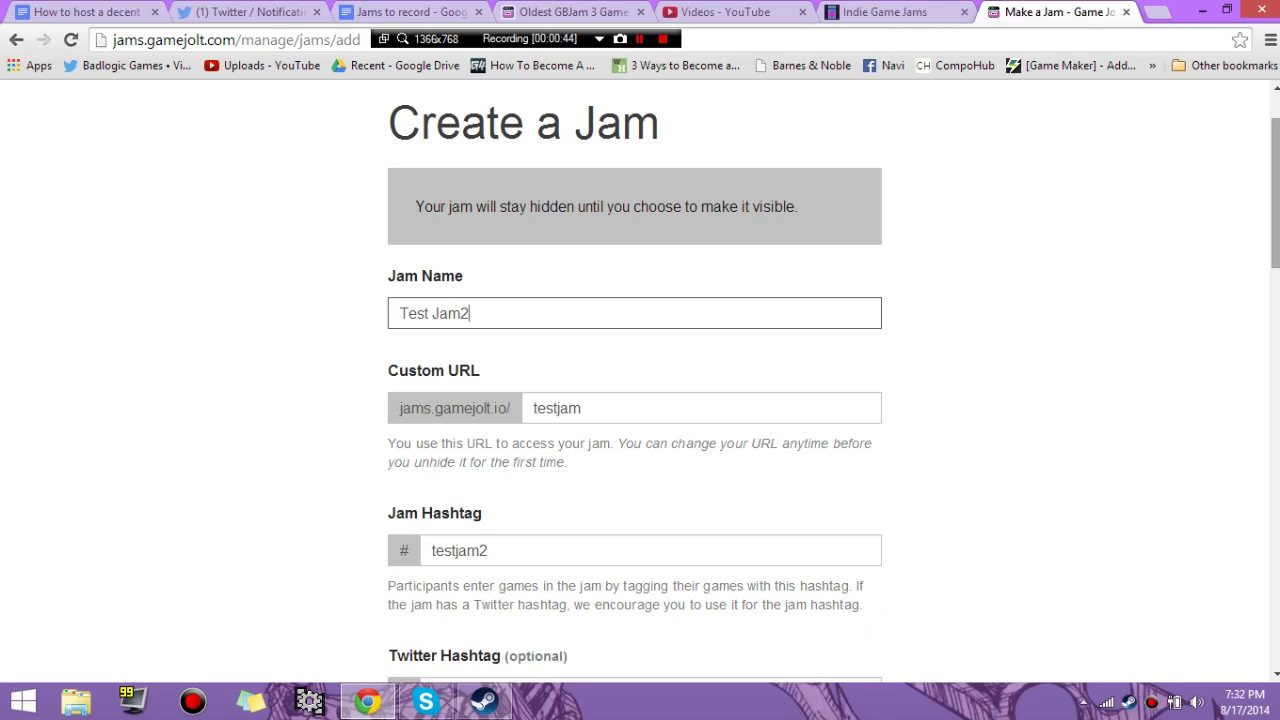
# Set the jam's Twitter hashtag to textjam2.
pyautogui.scroll(-4, 634, 400)
pyautogui.click(480, 339)
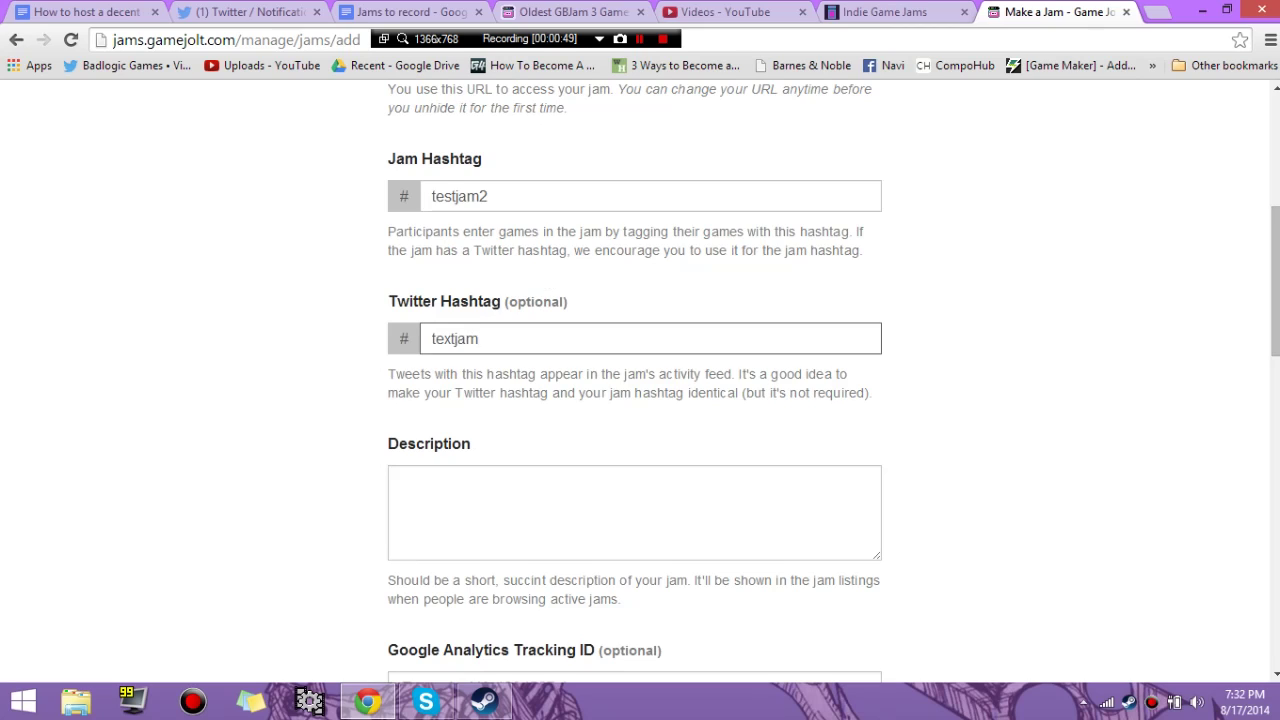
pyautogui.write('2')
pyautogui.press('Tab')
# Enter the jam description "This is a jam testing gamejolt!".
pyautogui.scroll(-1, 634, 380)
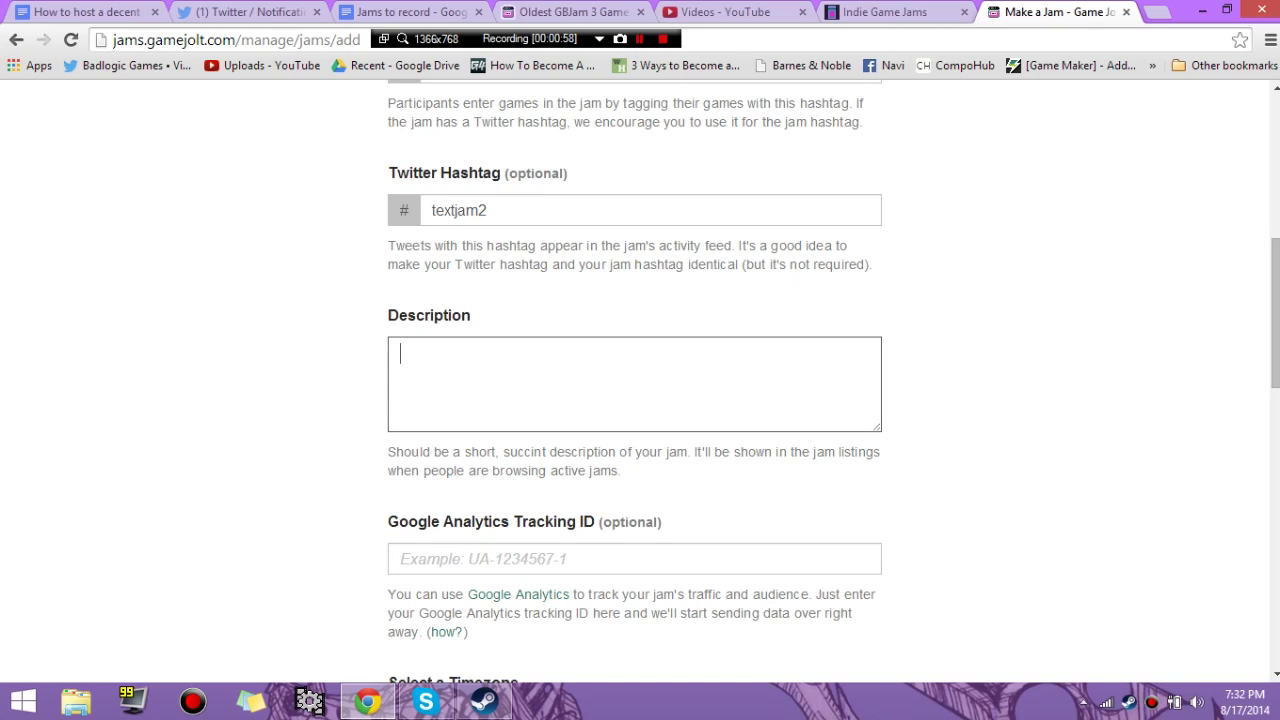
pyautogui.write('This is a jam testingg')
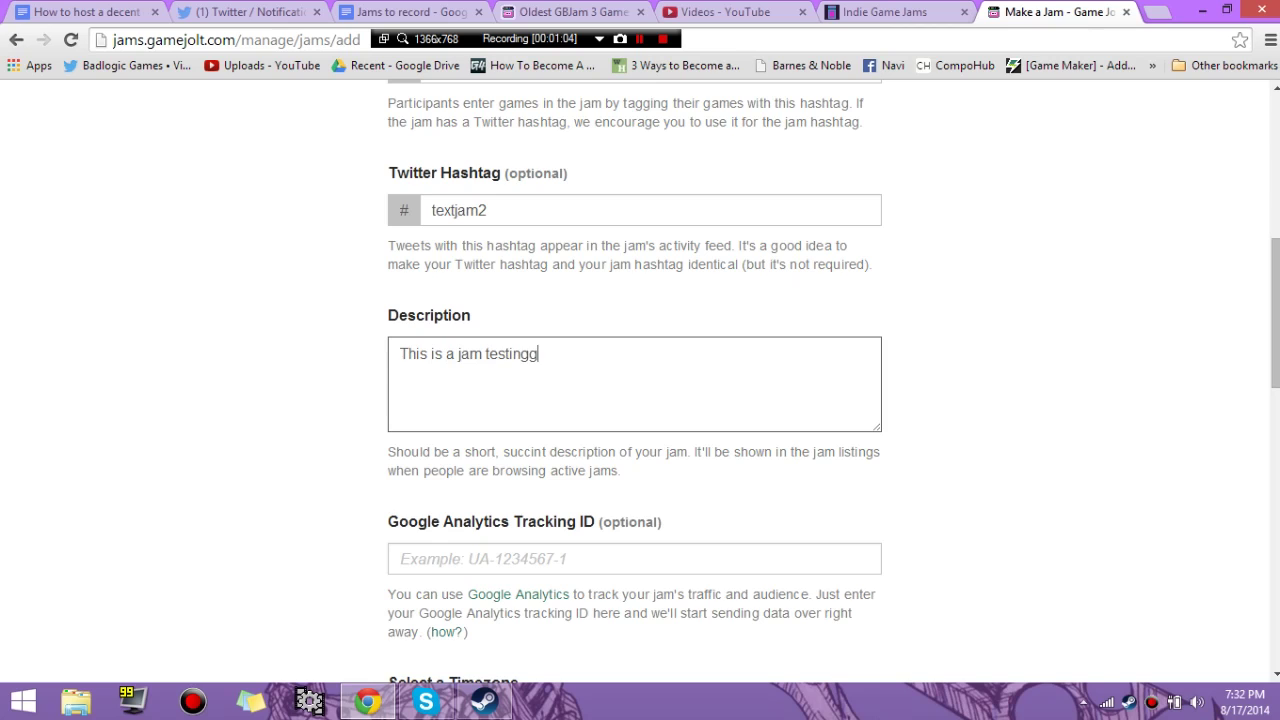
pyautogui.press('BackSpace')
pyautogui.write('gamejolt!')
# Keep the (UTC-4) America/New_York timezone and set the jam's start date to August 22, 2014.
pyautogui.scroll(-2, 640, 380)
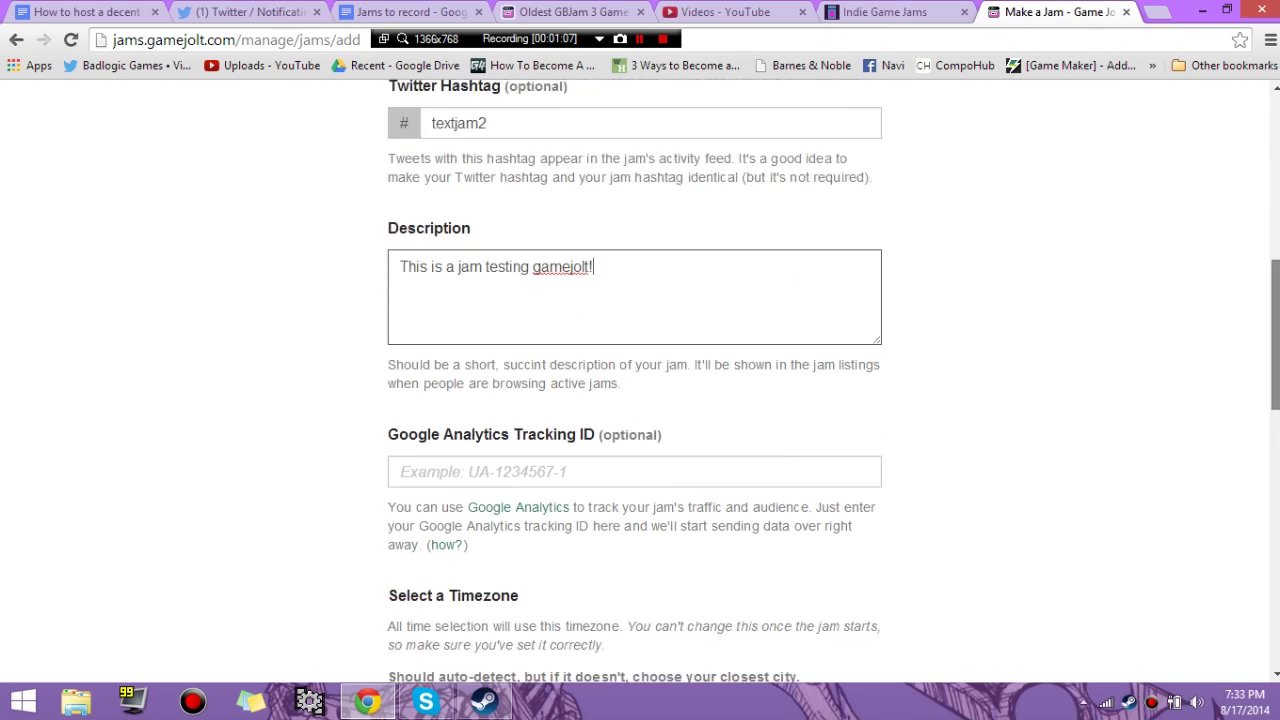
pyautogui.scroll(-2, 640, 380)
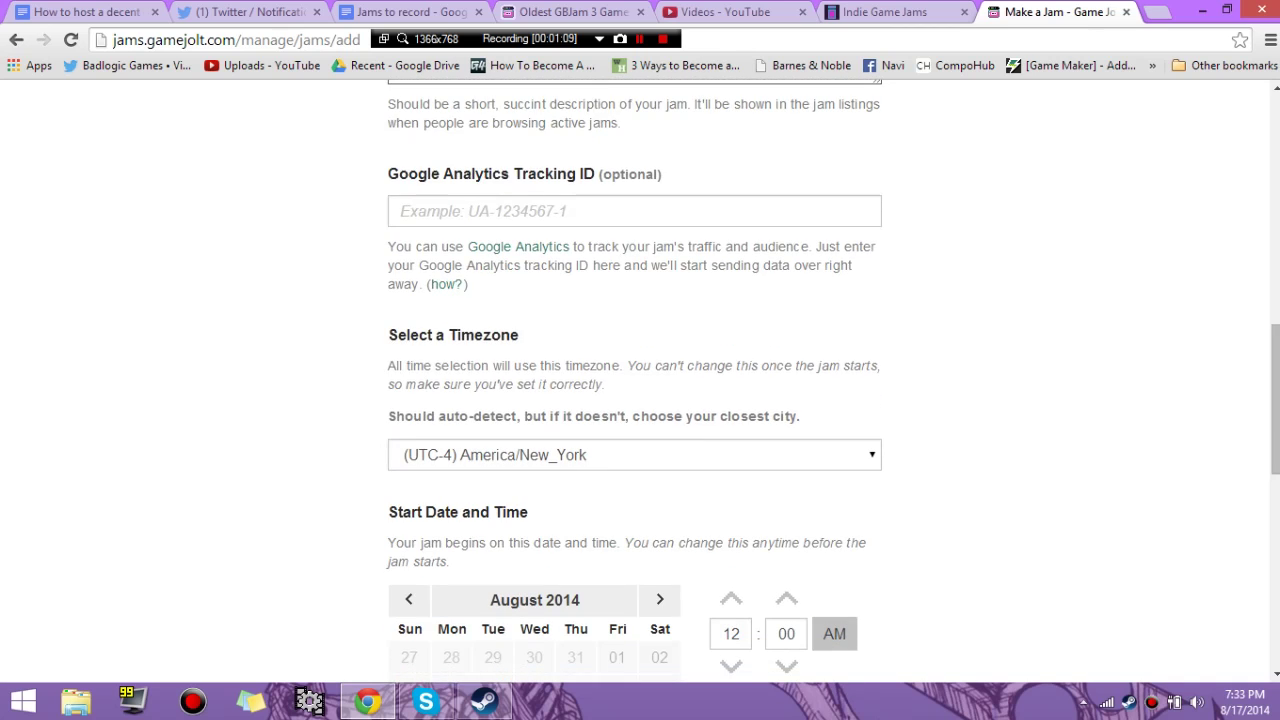
pyautogui.click(634, 455)
pyautogui.click(634, 455)
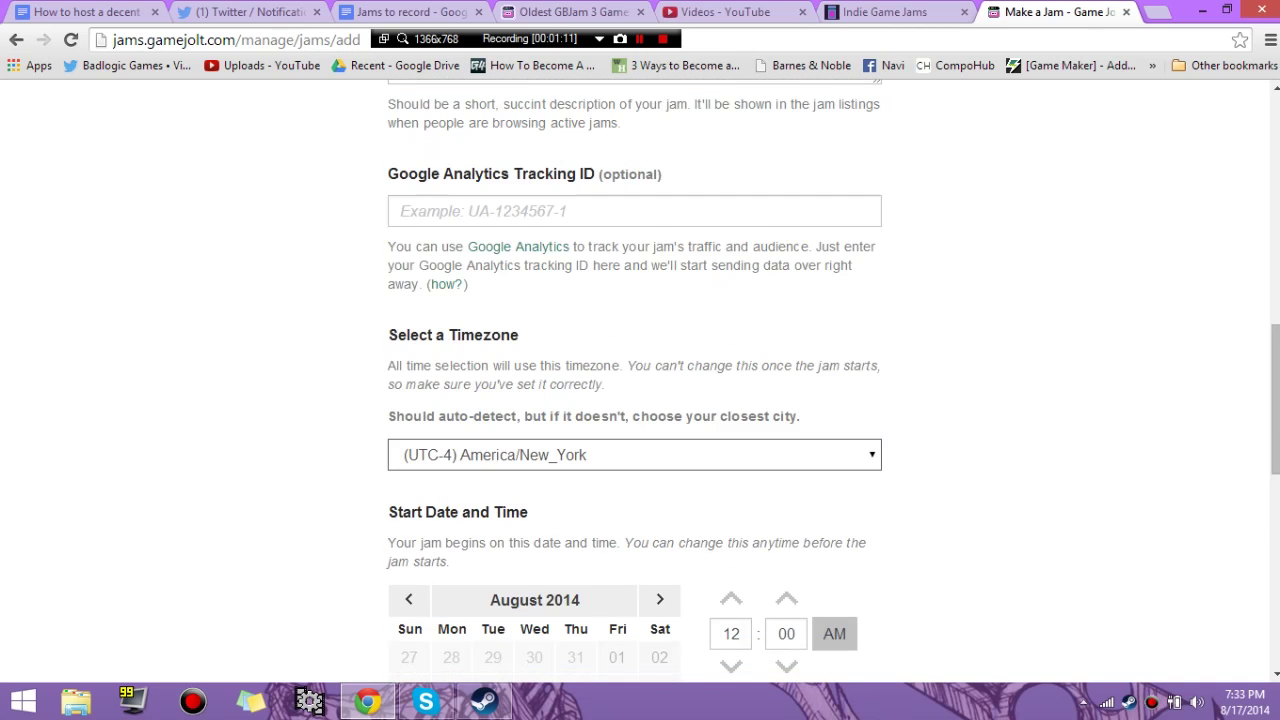
pyautogui.scroll(-4, 640, 380)
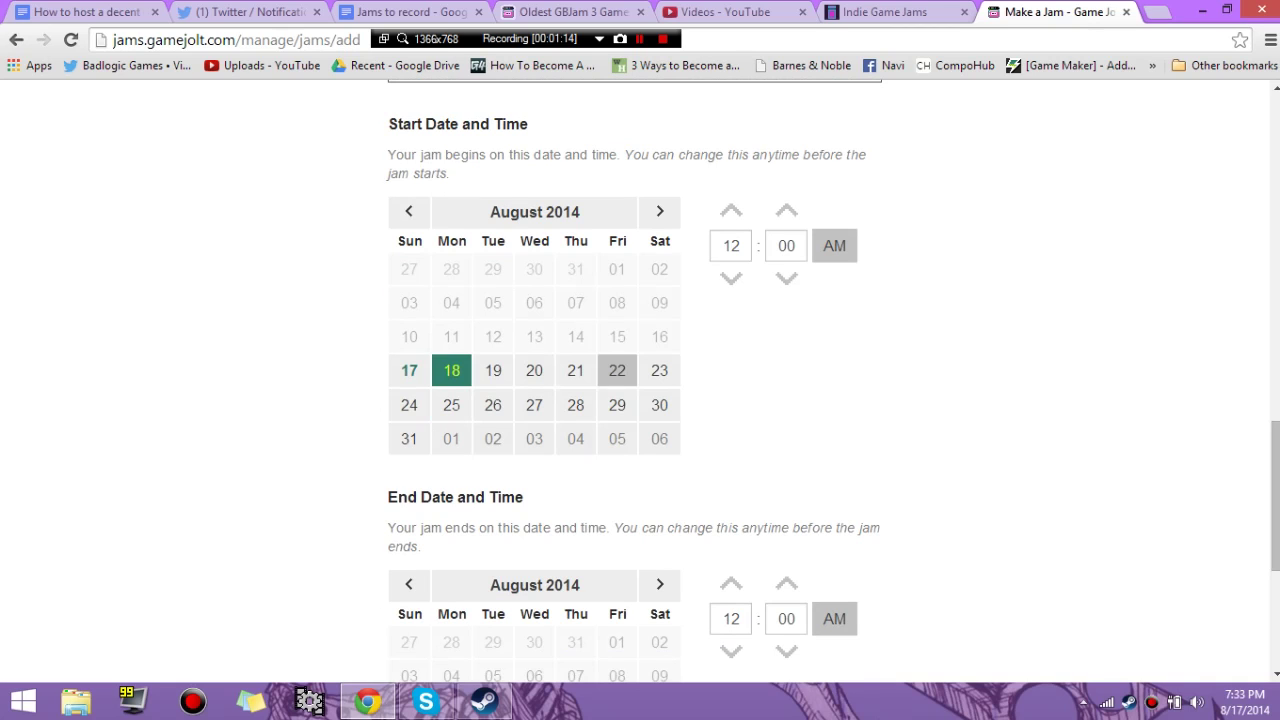
pyautogui.click(617, 371)
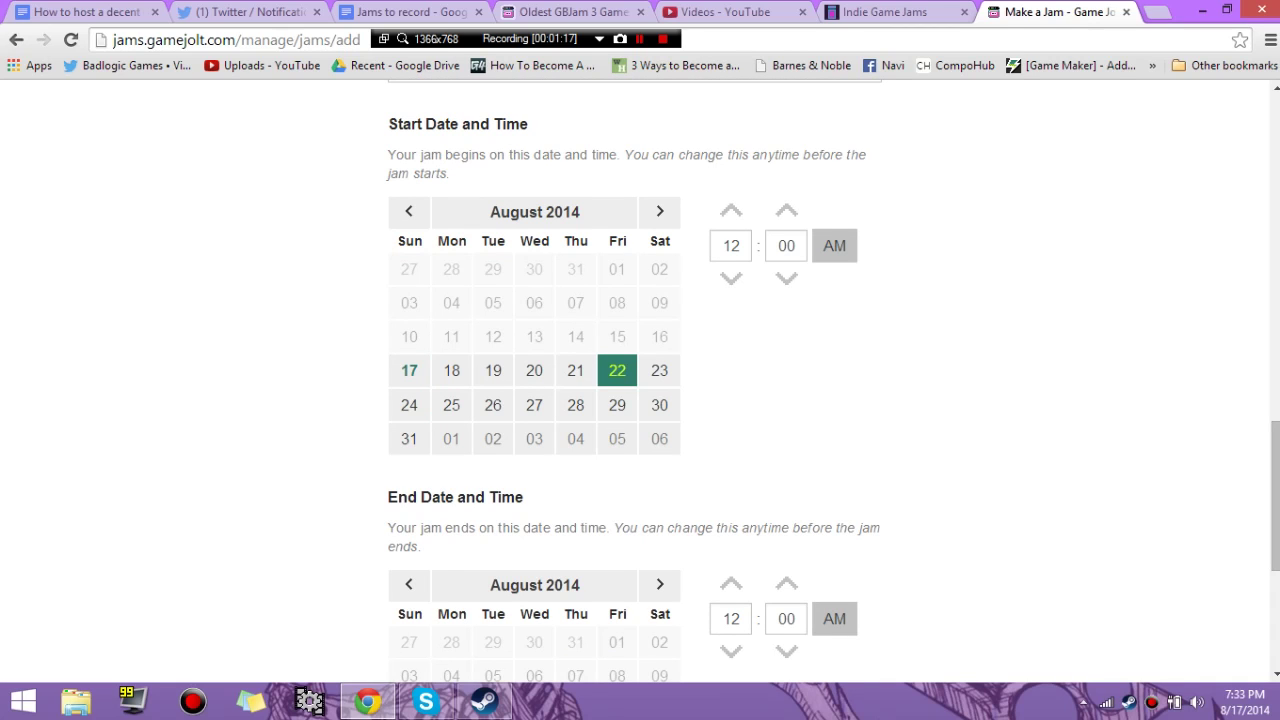
# Set the jam's end date to August 30, 2014.
pyautogui.scroll(-3, 640, 380)
pyautogui.scroll(4, 640, 380)
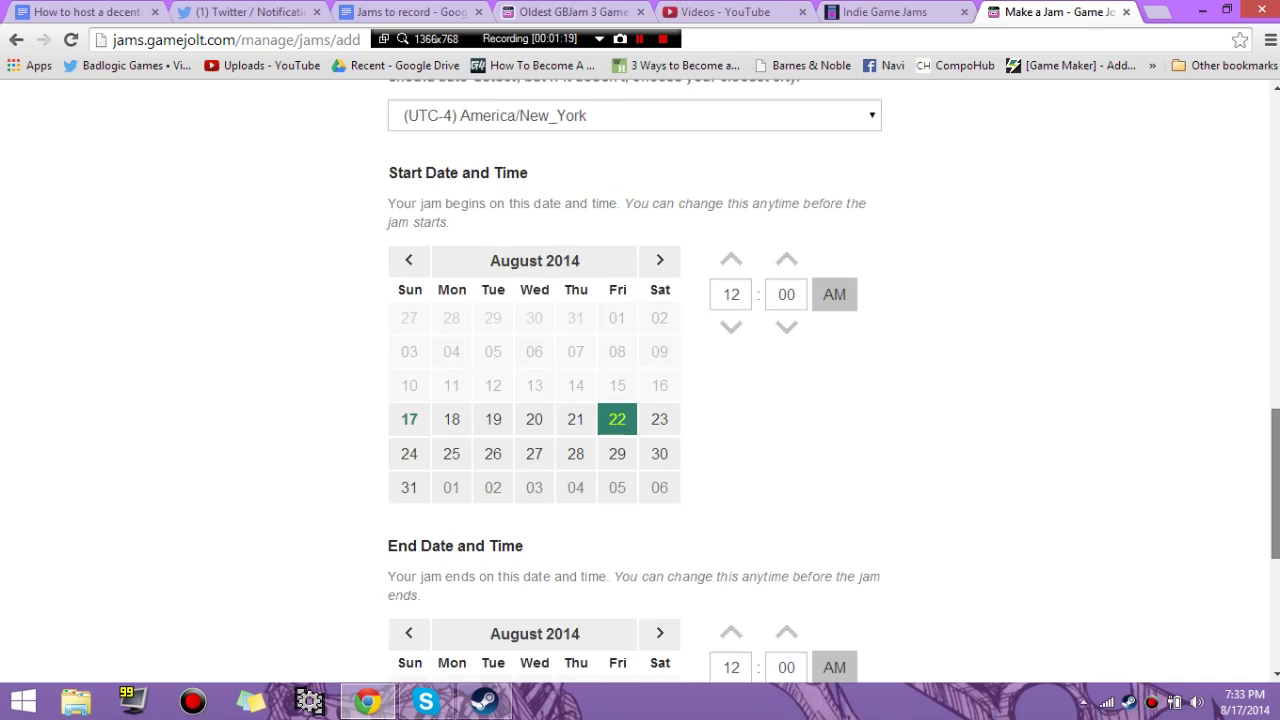
pyautogui.scroll(-3, 640, 380)
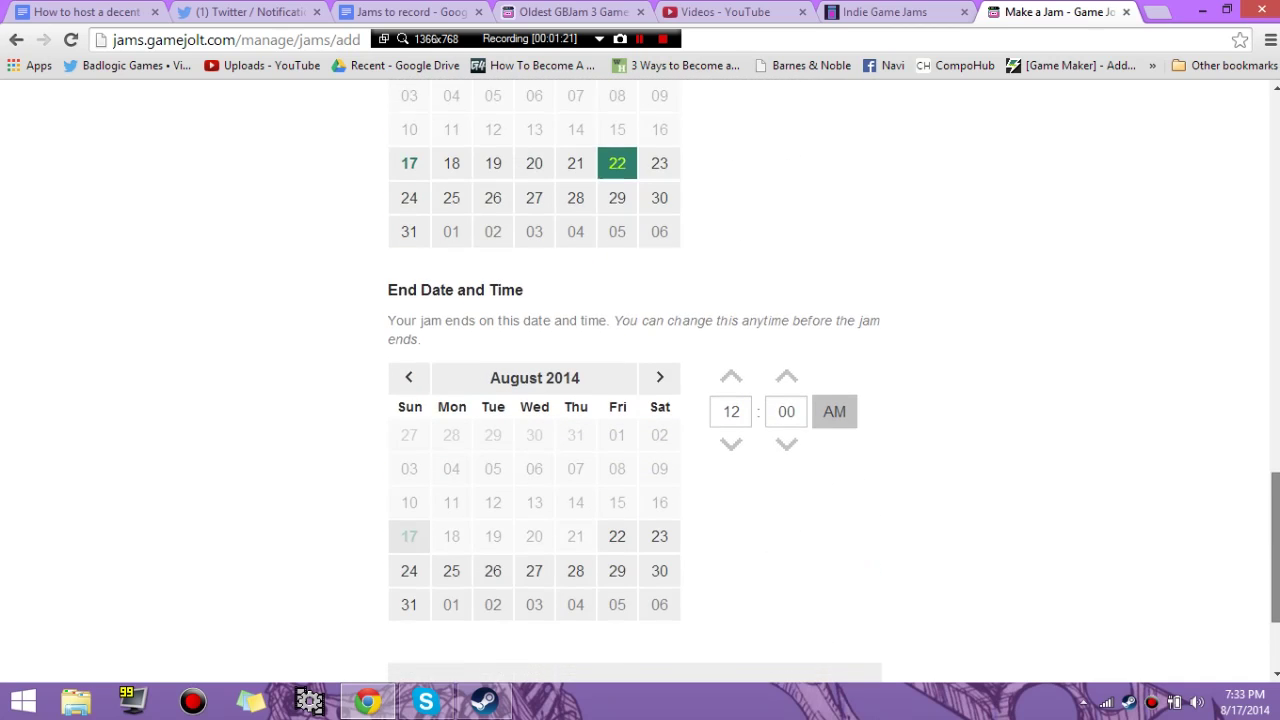
pyautogui.scroll(-1, 640, 380)
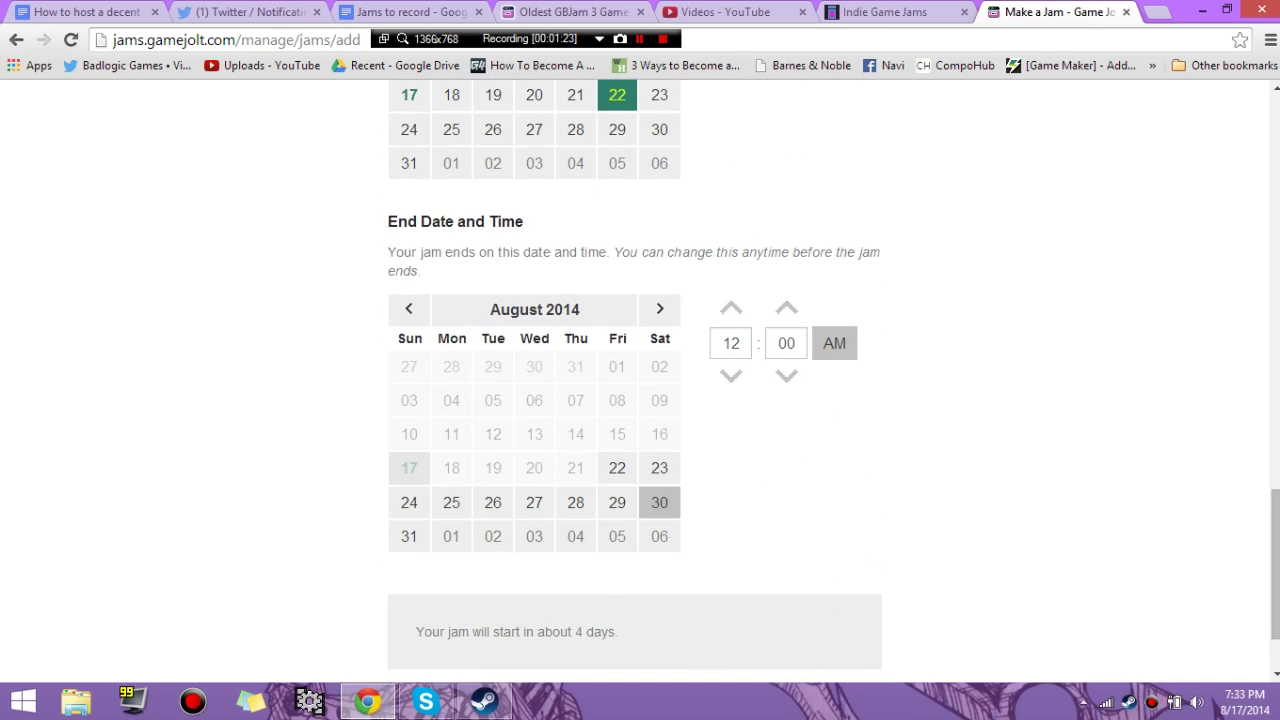
pyautogui.click(659, 503)
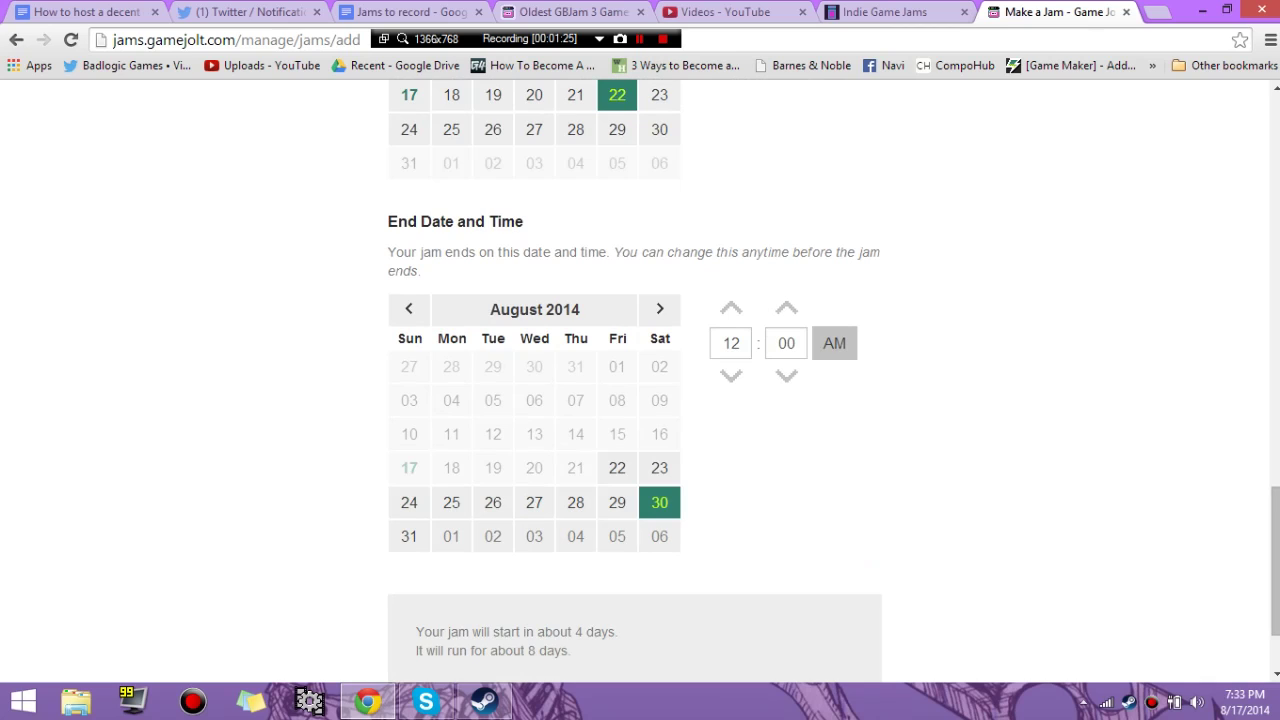
# Check the summary of the jam's start and duration, and create the jam.
pyautogui.scroll(-2, 640, 400)
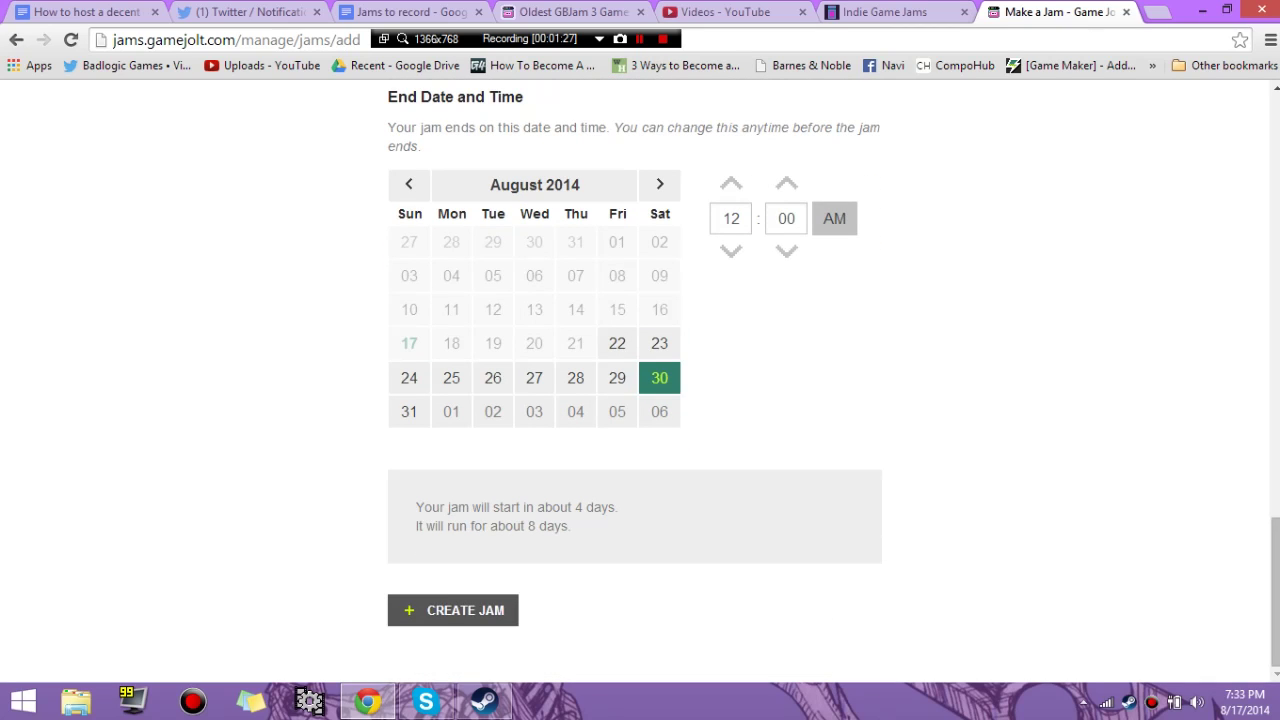
pyautogui.moveTo(424, 508); pyautogui.dragTo(620, 508)
pyautogui.click(622, 510)
pyautogui.click(453, 610)
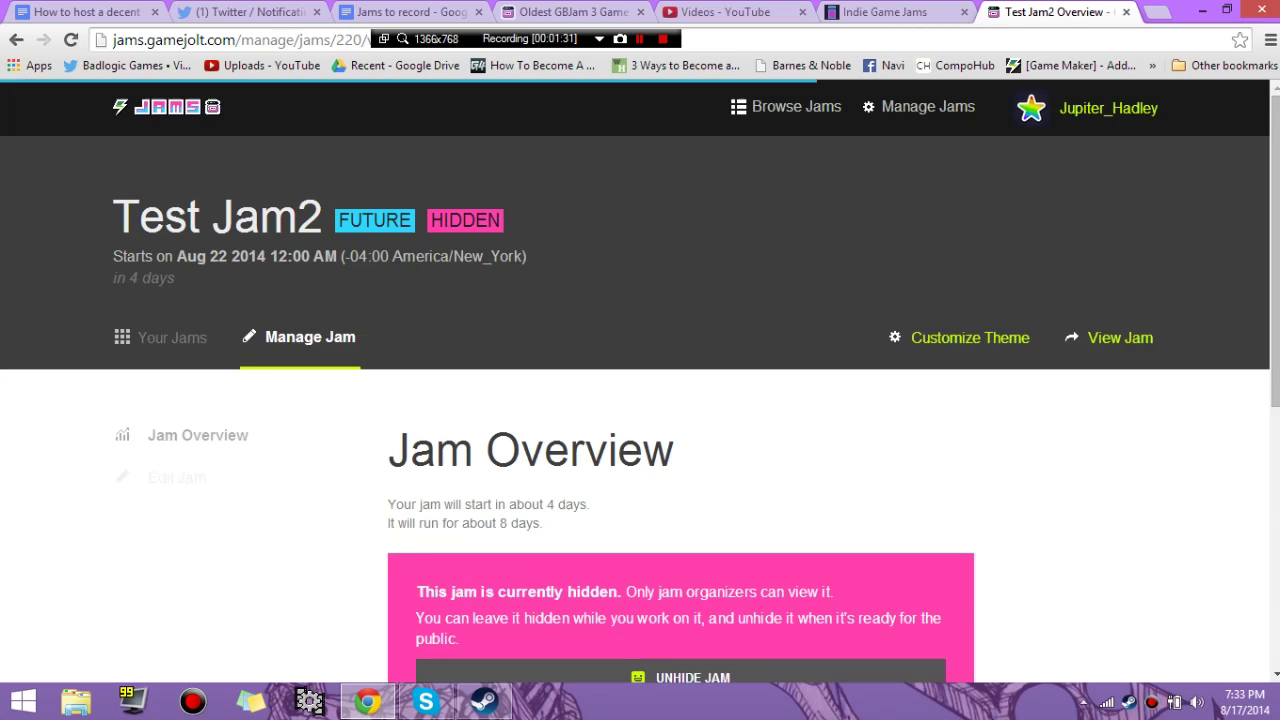
# Review the new jam's overview details and the settings available for editing it.
pyautogui.scroll(-3, 640, 380)
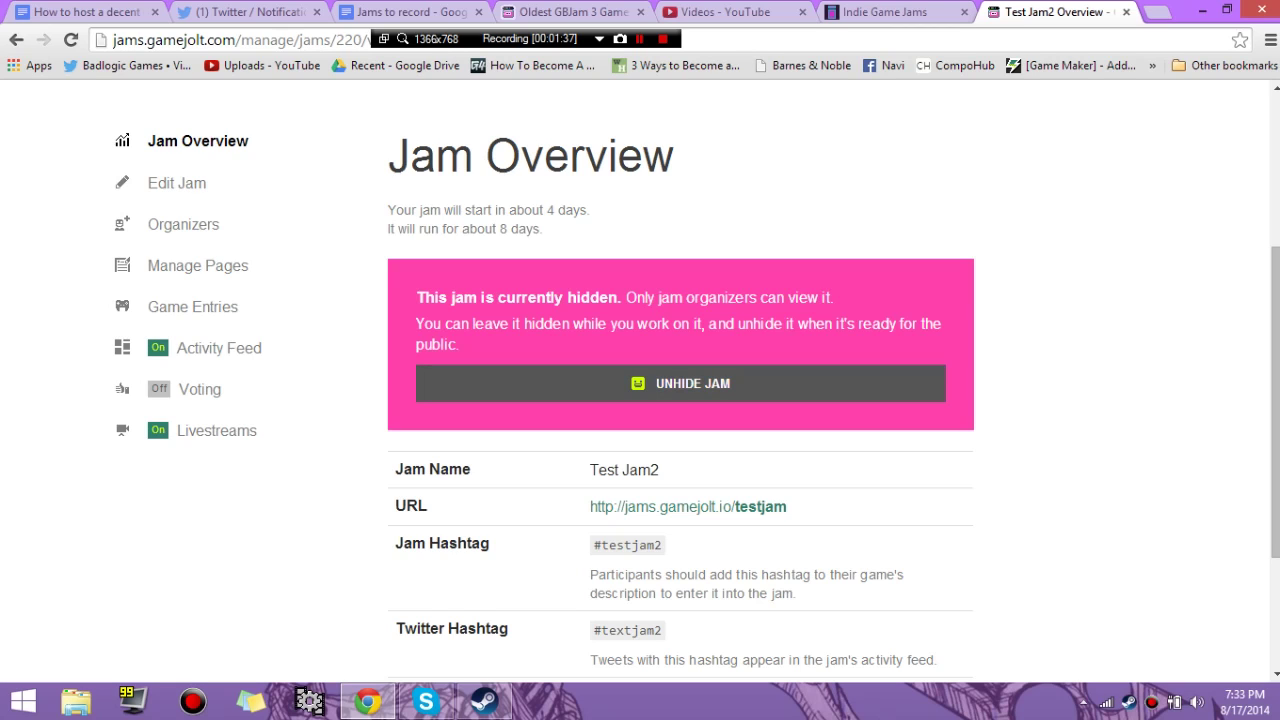
pyautogui.scroll(-2, 640, 380)
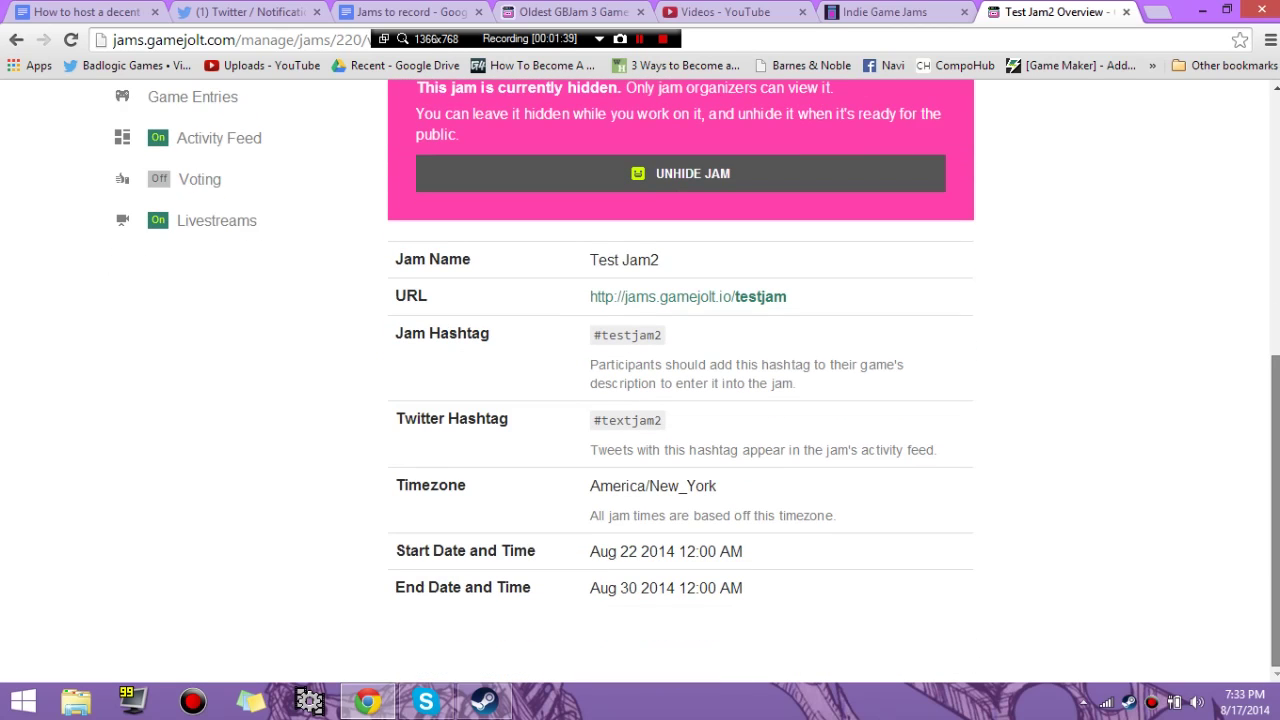
pyautogui.scroll(3, 640, 380)
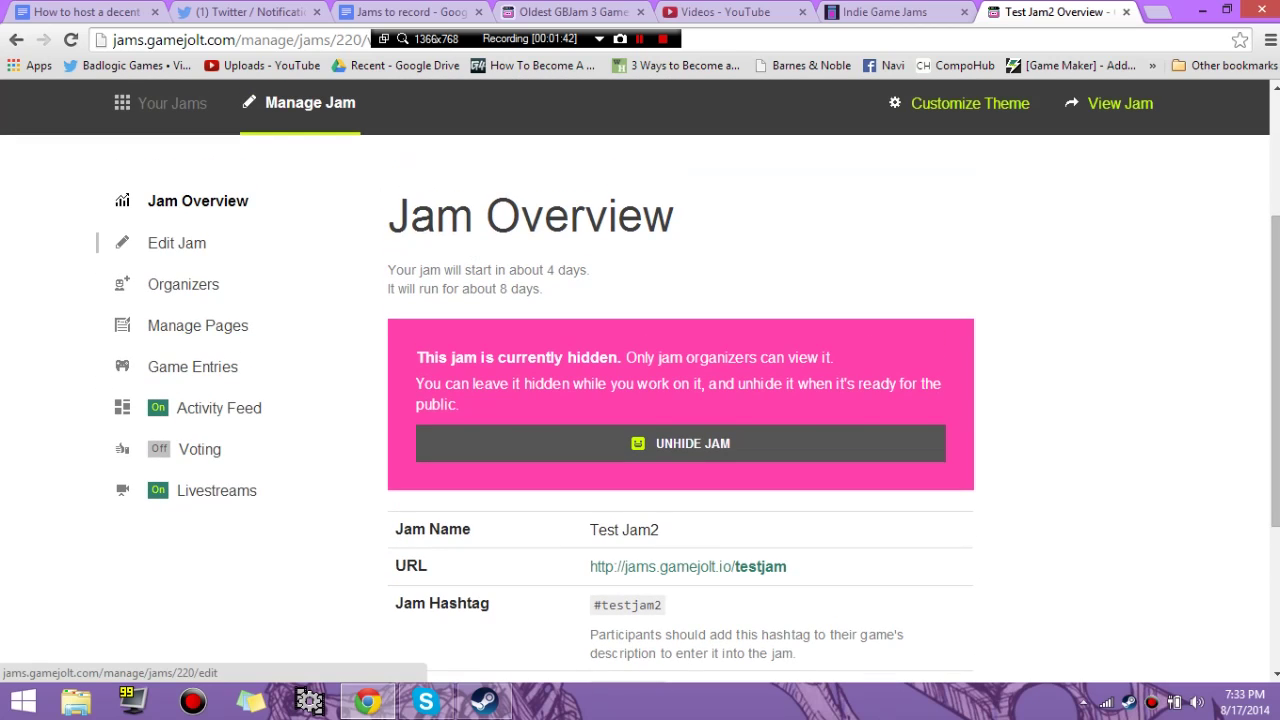
pyautogui.click(177, 243)
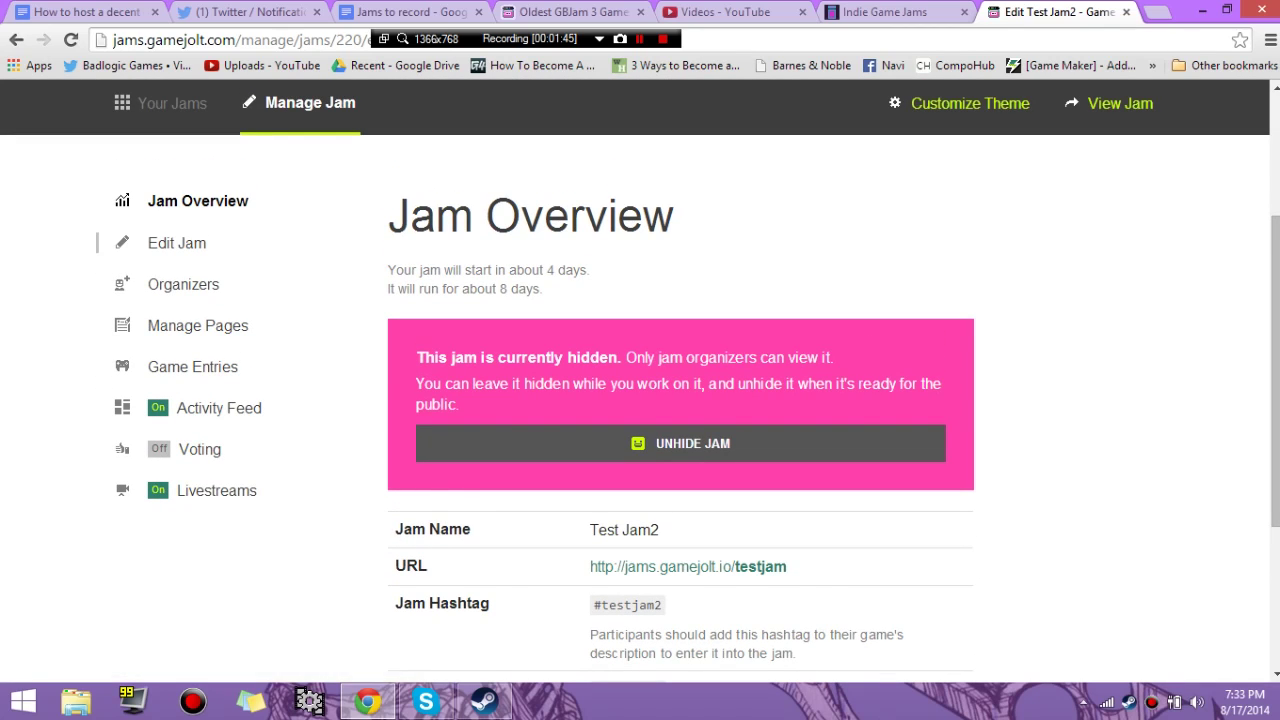
pyautogui.scroll(-12, 640, 380)
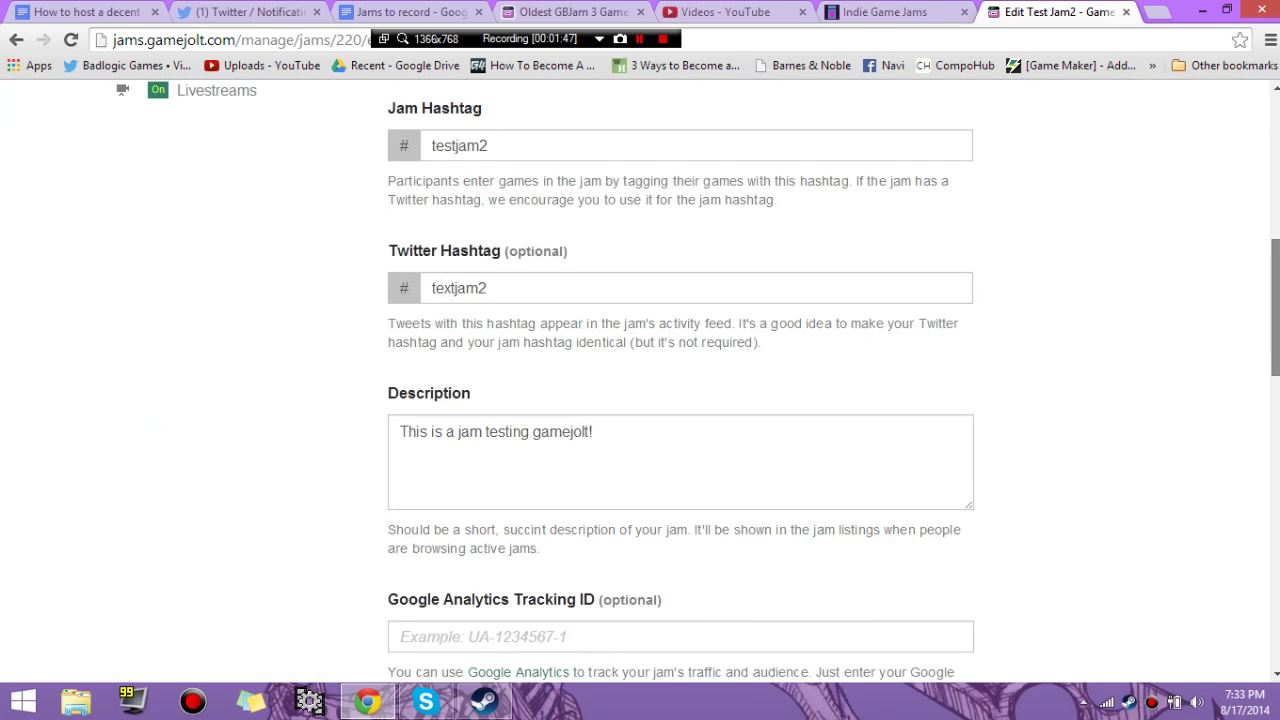
pyautogui.scroll(-5, 640, 380)
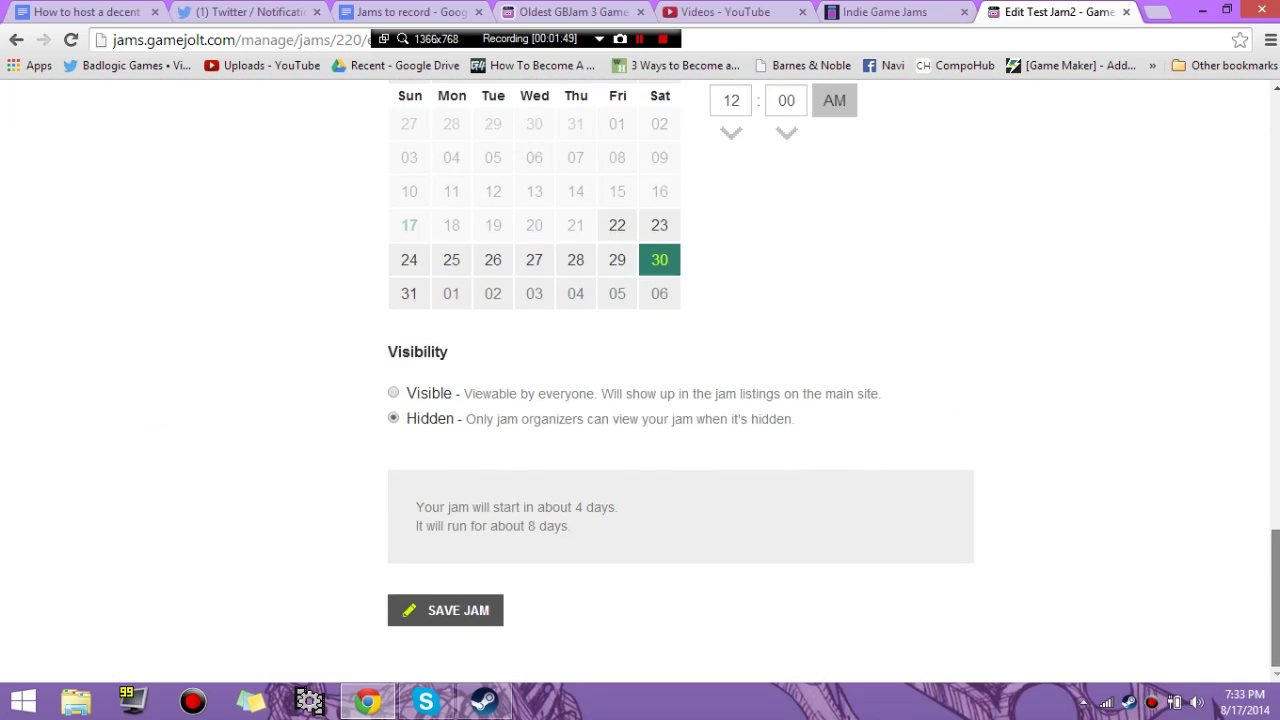
pyautogui.scroll(17, 640, 380)
pyautogui.scroll(-1, 640, 380)
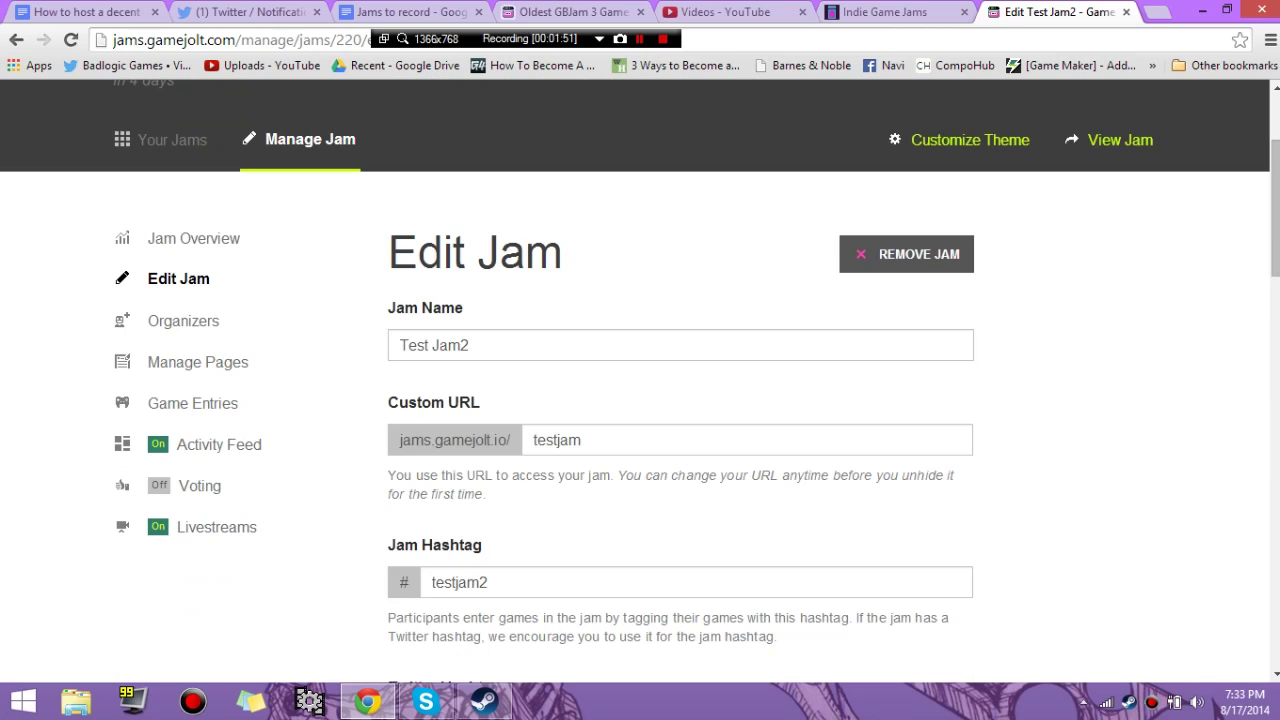
# Examine the jam's organizers and its page list, including the Games page's visibility options.
pyautogui.click(183, 320)
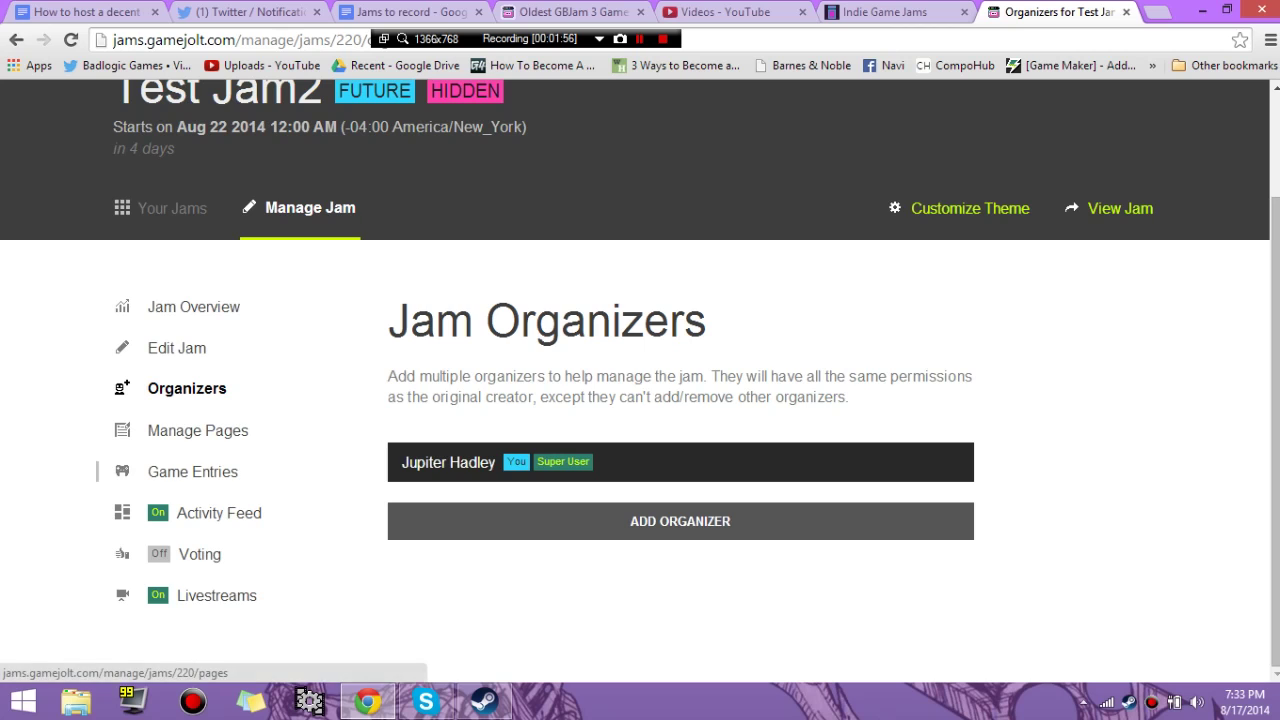
pyautogui.click(198, 430)
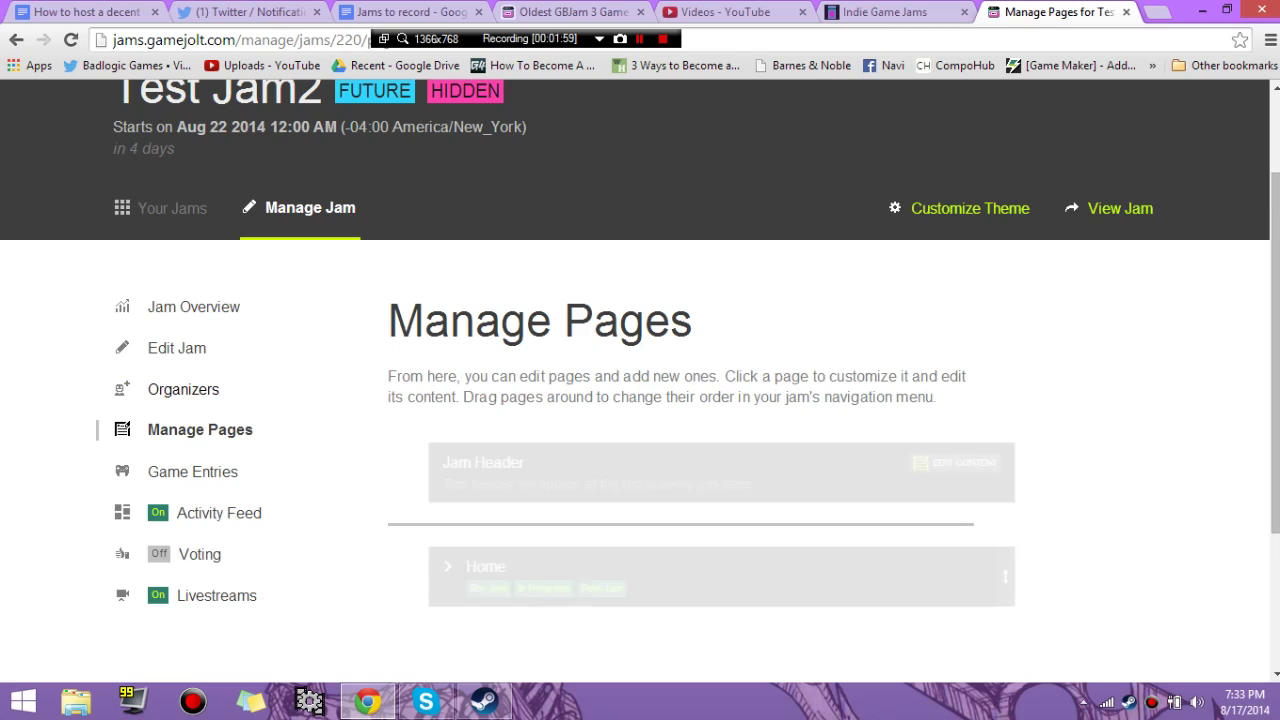
pyautogui.scroll(-2, 640, 400)
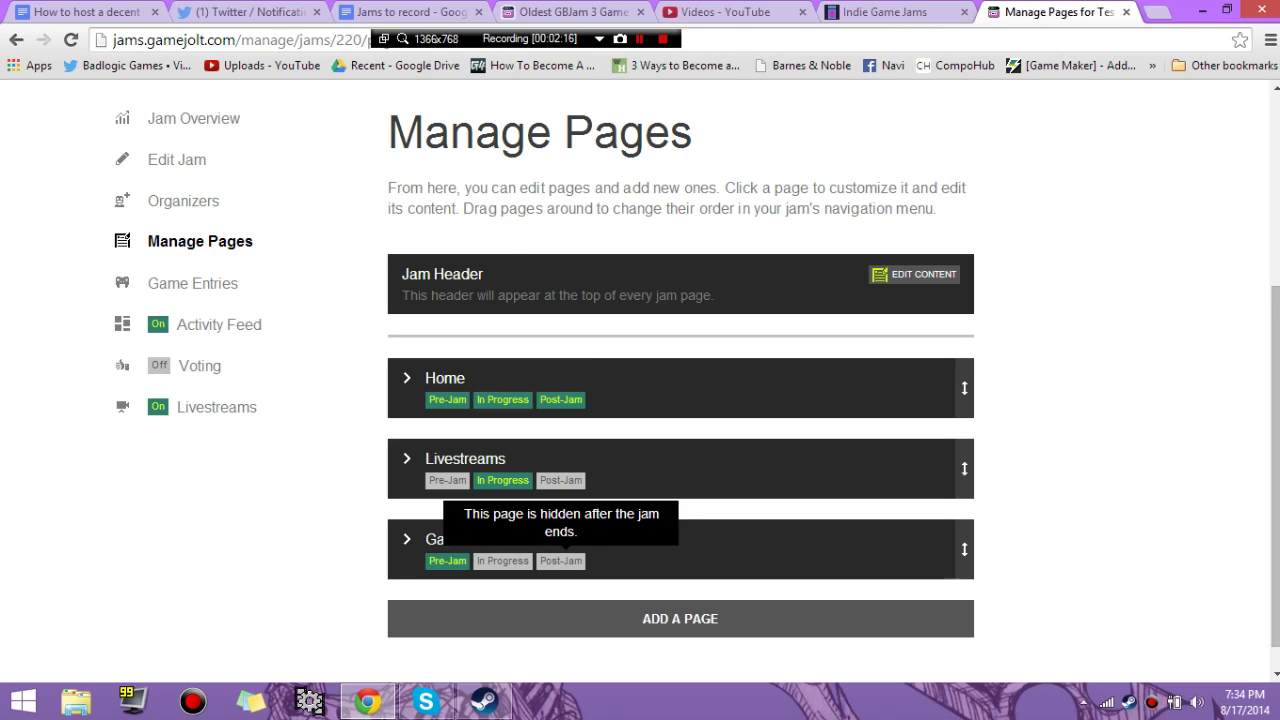
pyautogui.click(560, 560)
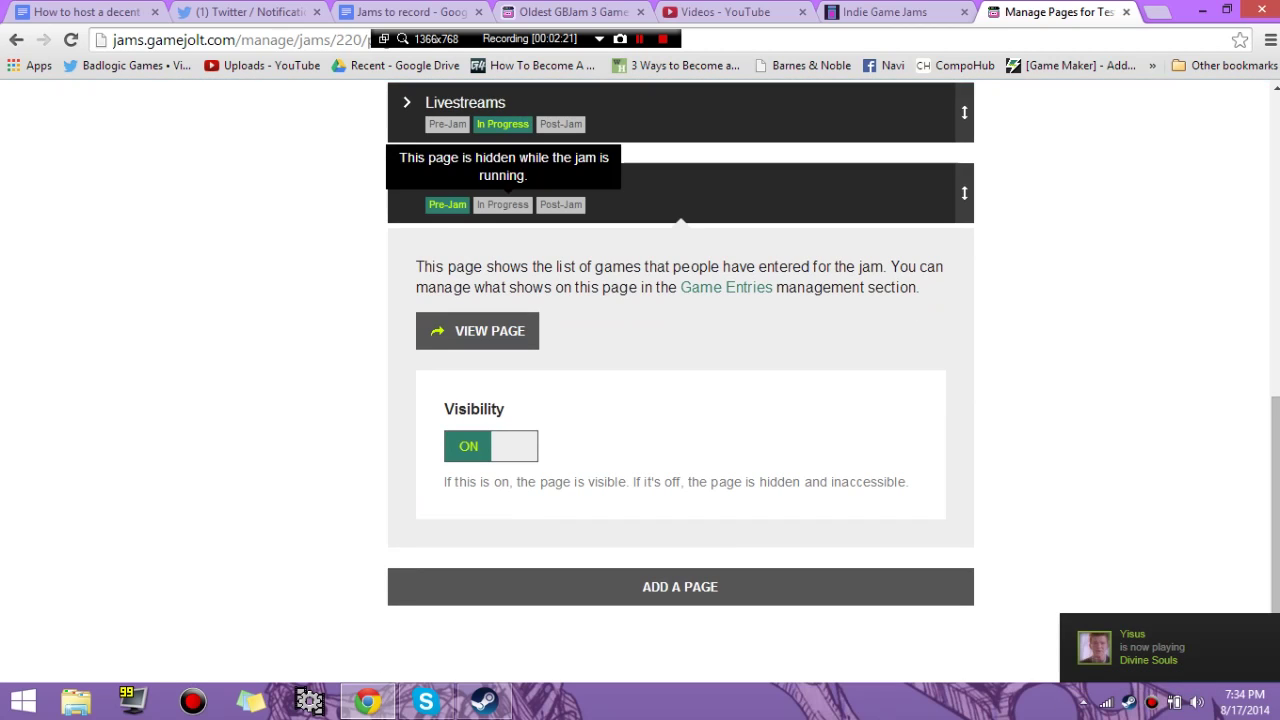
pyautogui.click(502, 204)
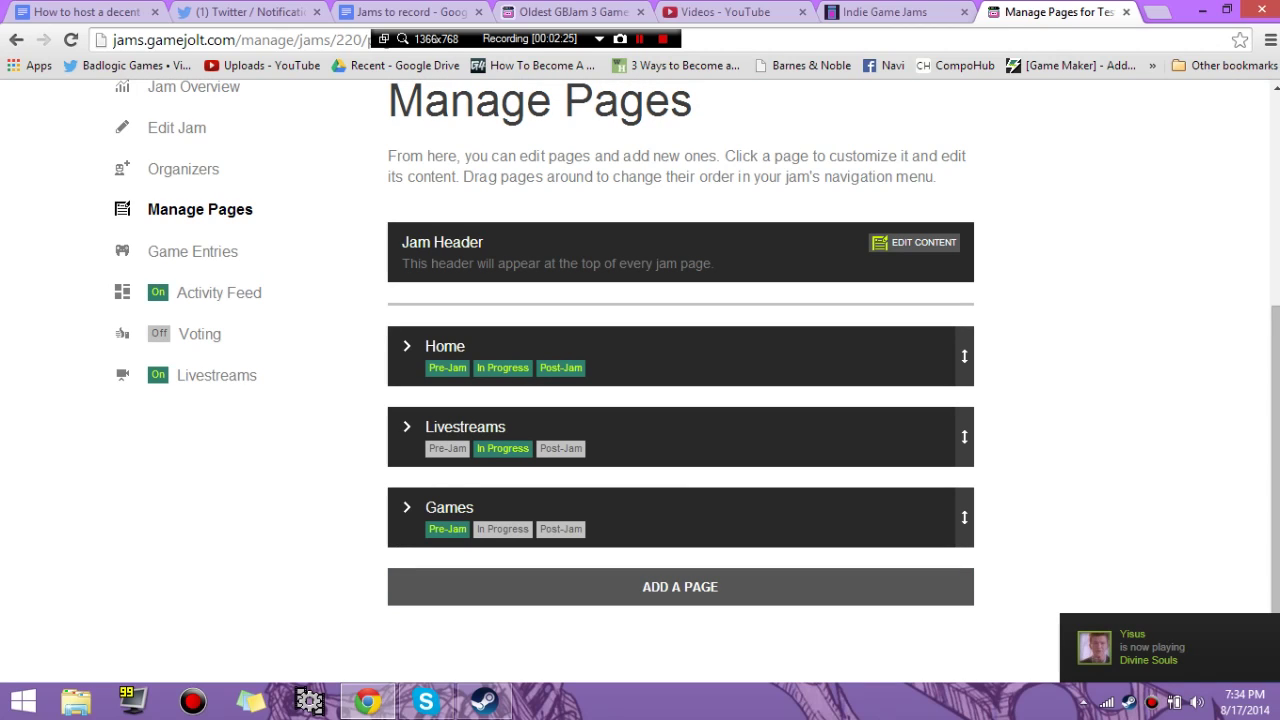
# Review the jam's Game Entries section and its Activity Feed settings, including the Twitter hashtag.
pyautogui.moveTo(1275, 440); pyautogui.dragTo(1275, 392)
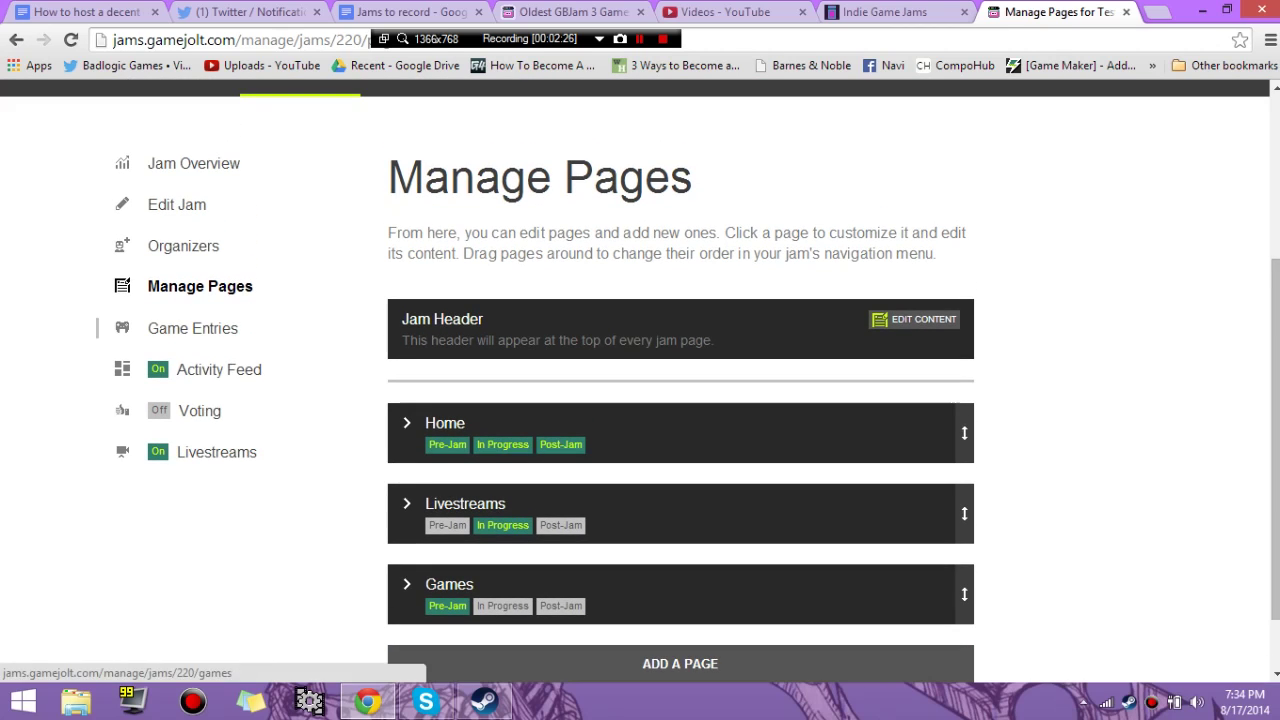
pyautogui.click(192, 328)
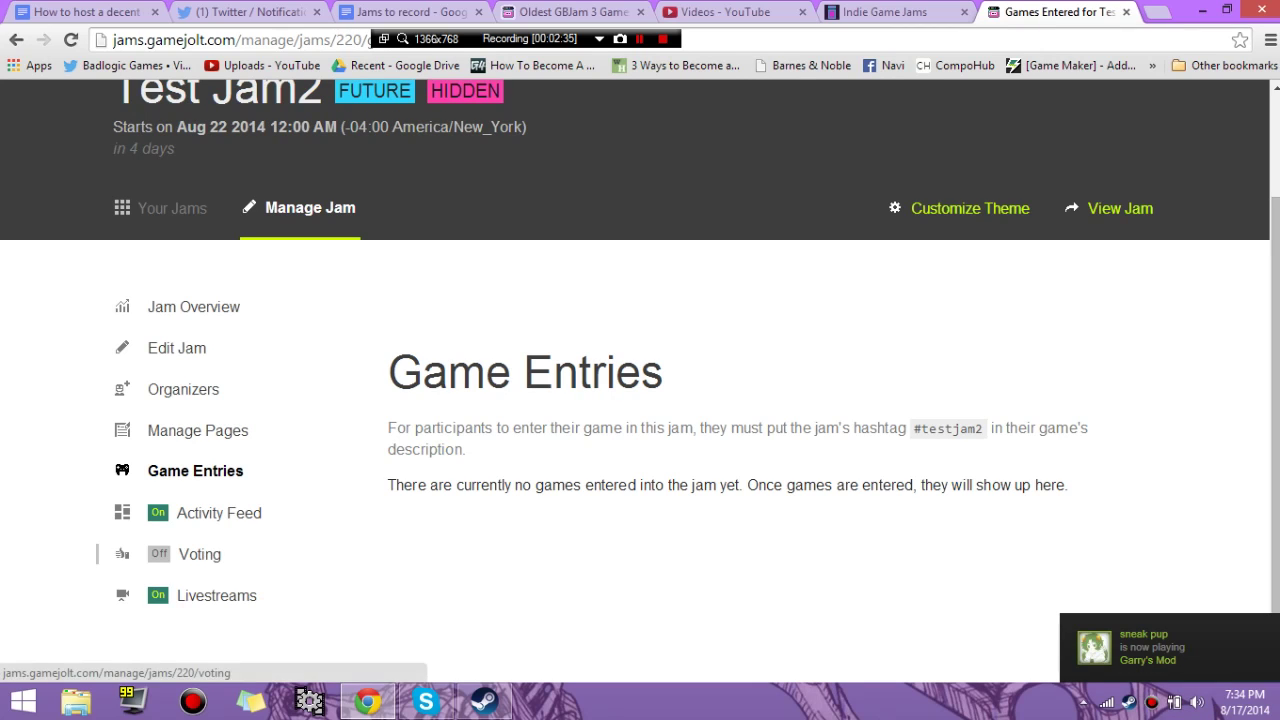
pyautogui.click(219, 512)
pyautogui.scroll(-1, 640, 380)
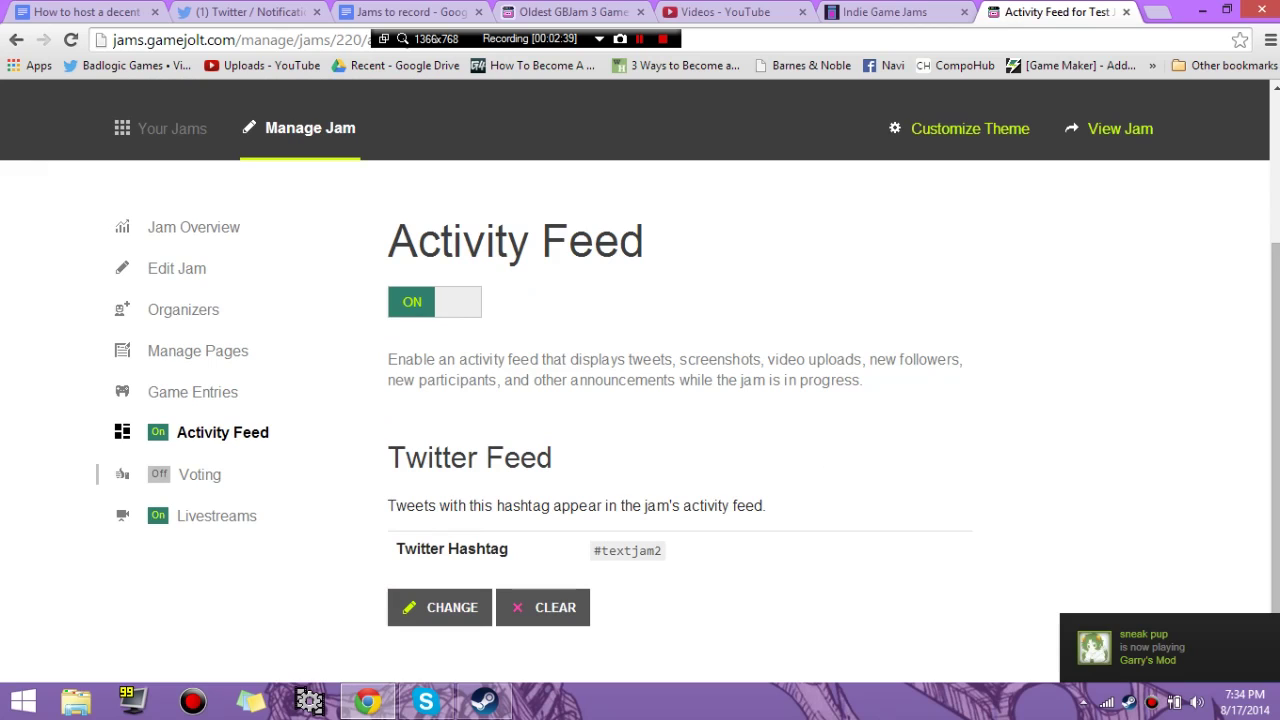
# Switch on the jam's voting form and review its end date, voter eligibility and voting type options without saving.
pyautogui.click(199, 474)
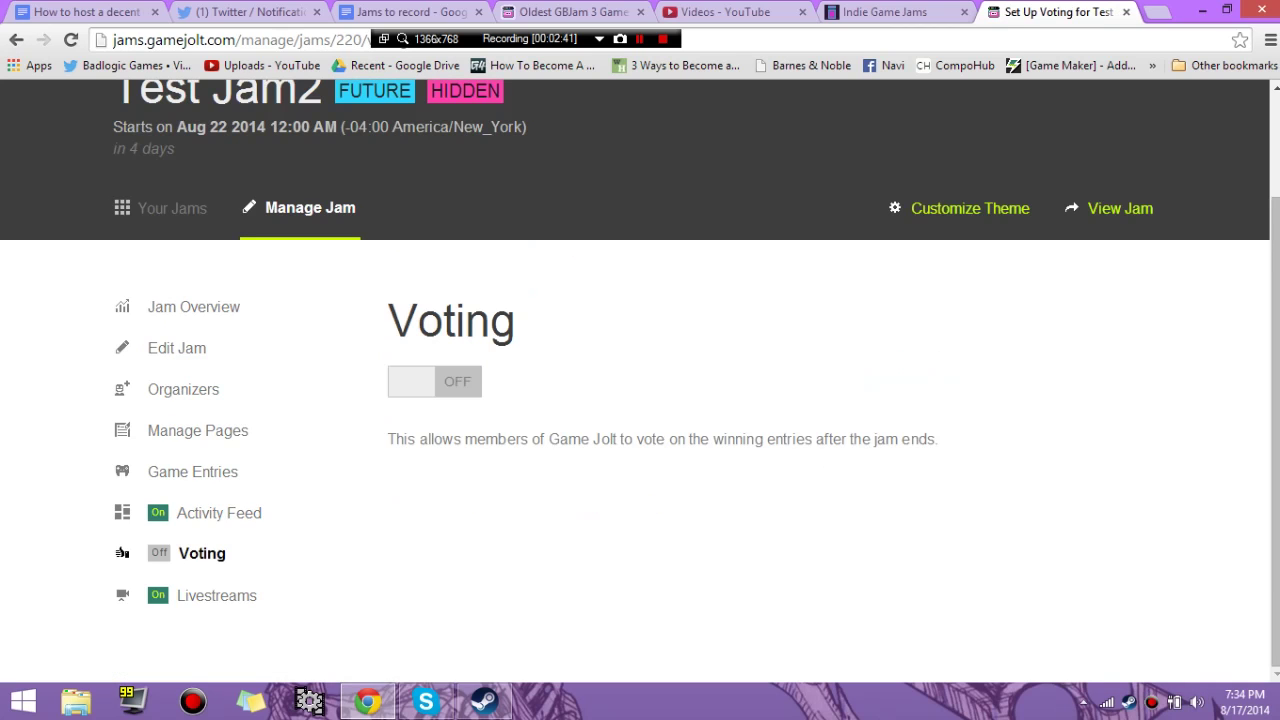
pyautogui.click(435, 382)
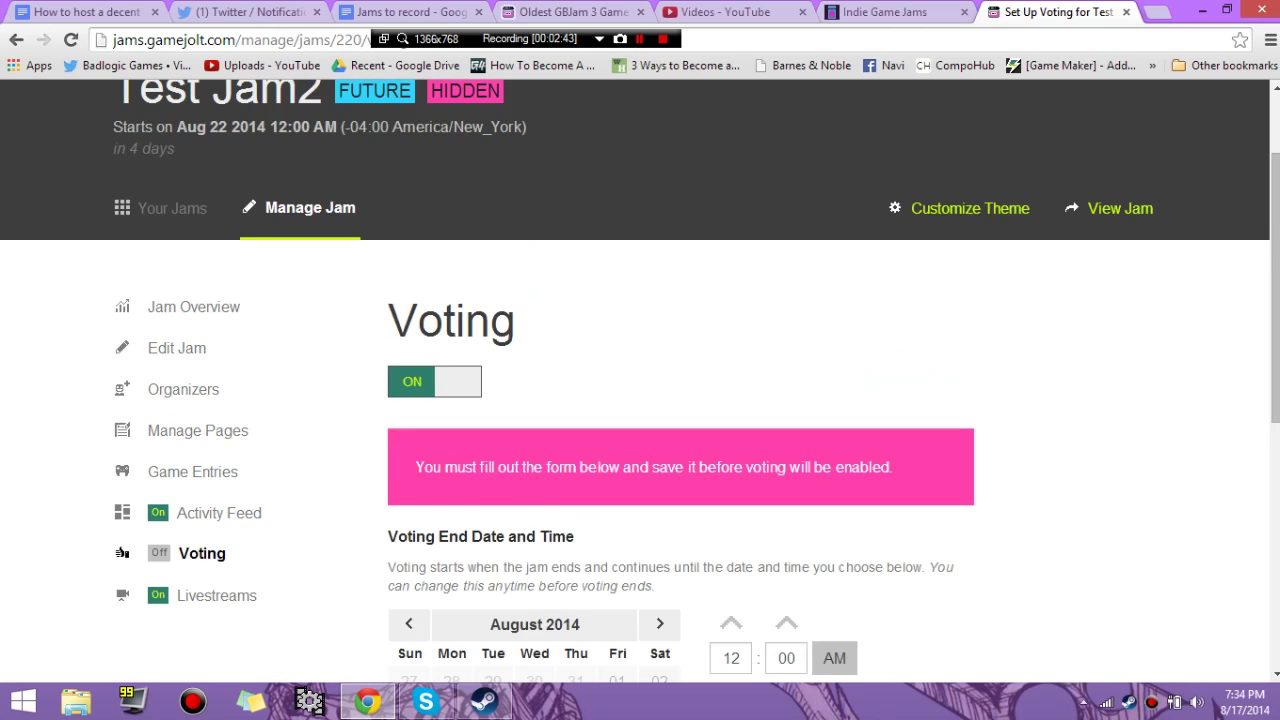
pyautogui.scroll(-5, 640, 380)
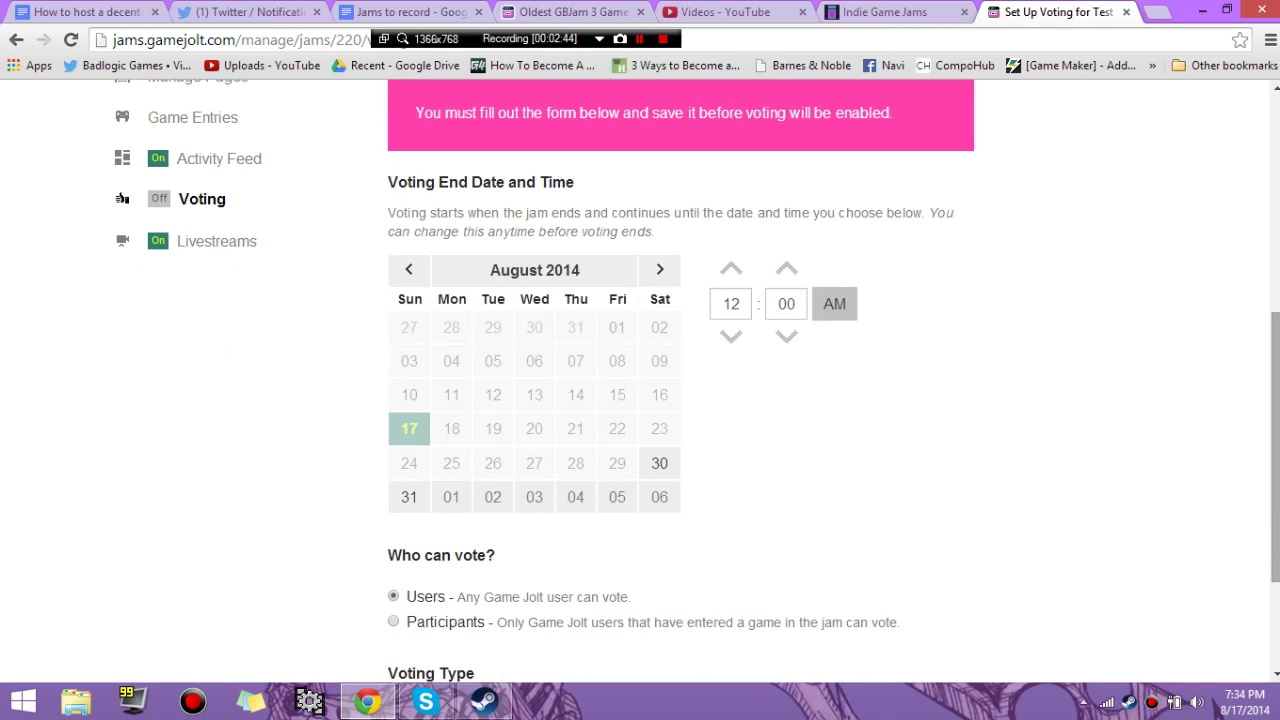
pyautogui.scroll(-3, 493, 497)
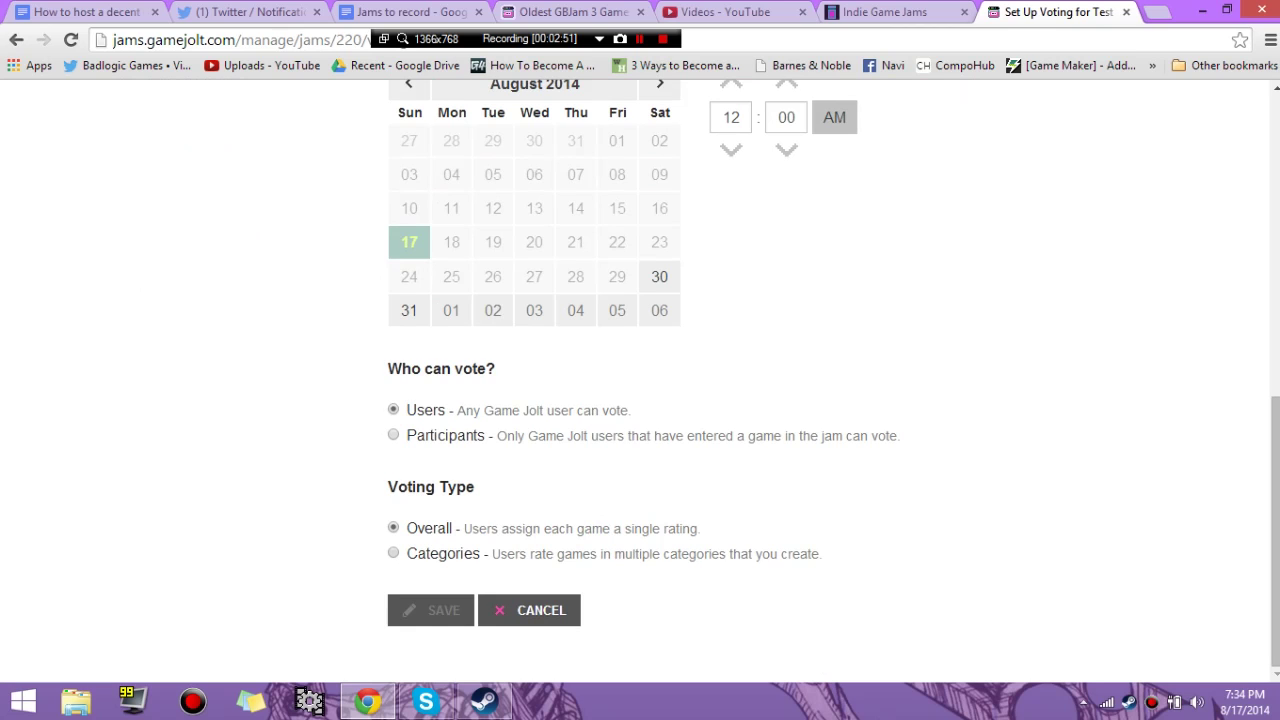
pyautogui.moveTo(1275, 530); pyautogui.dragTo(1275, 321)
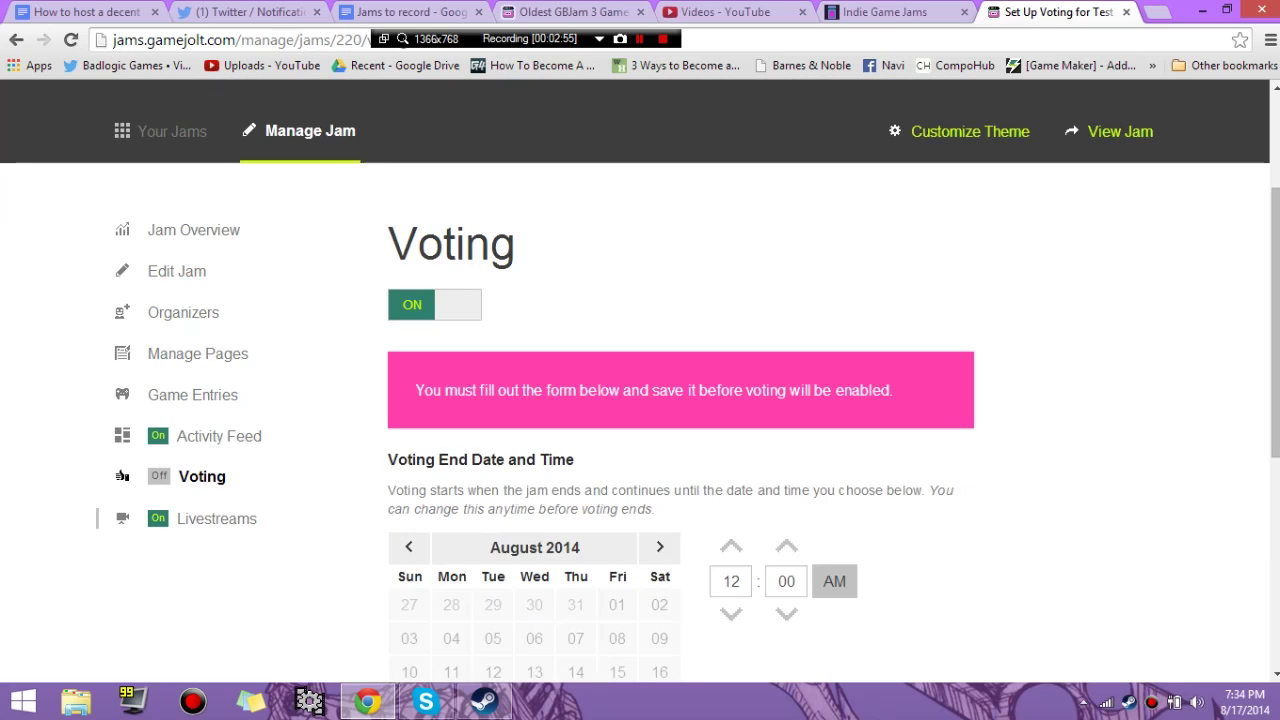
# Review the jam's Livestreams settings and view the jam's public page.
pyautogui.click(217, 518)
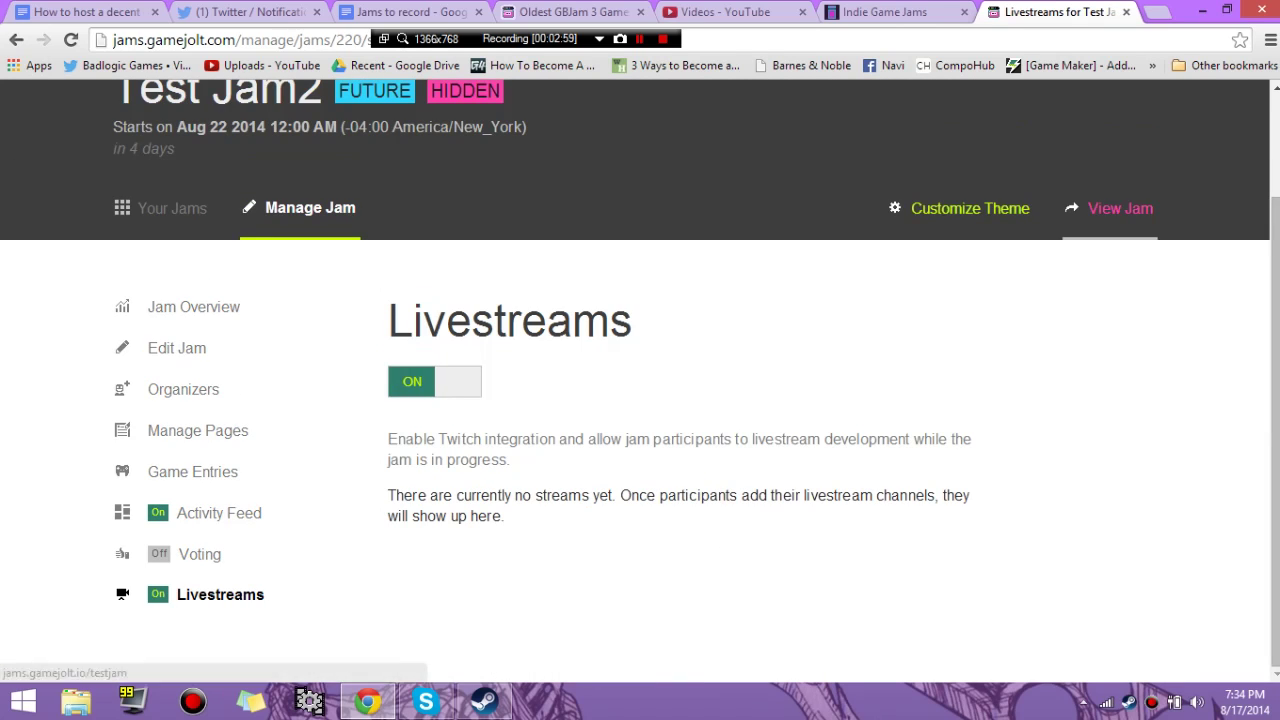
pyautogui.scroll(2, 1110, 210)
pyautogui.scroll(1, 1110, 345)
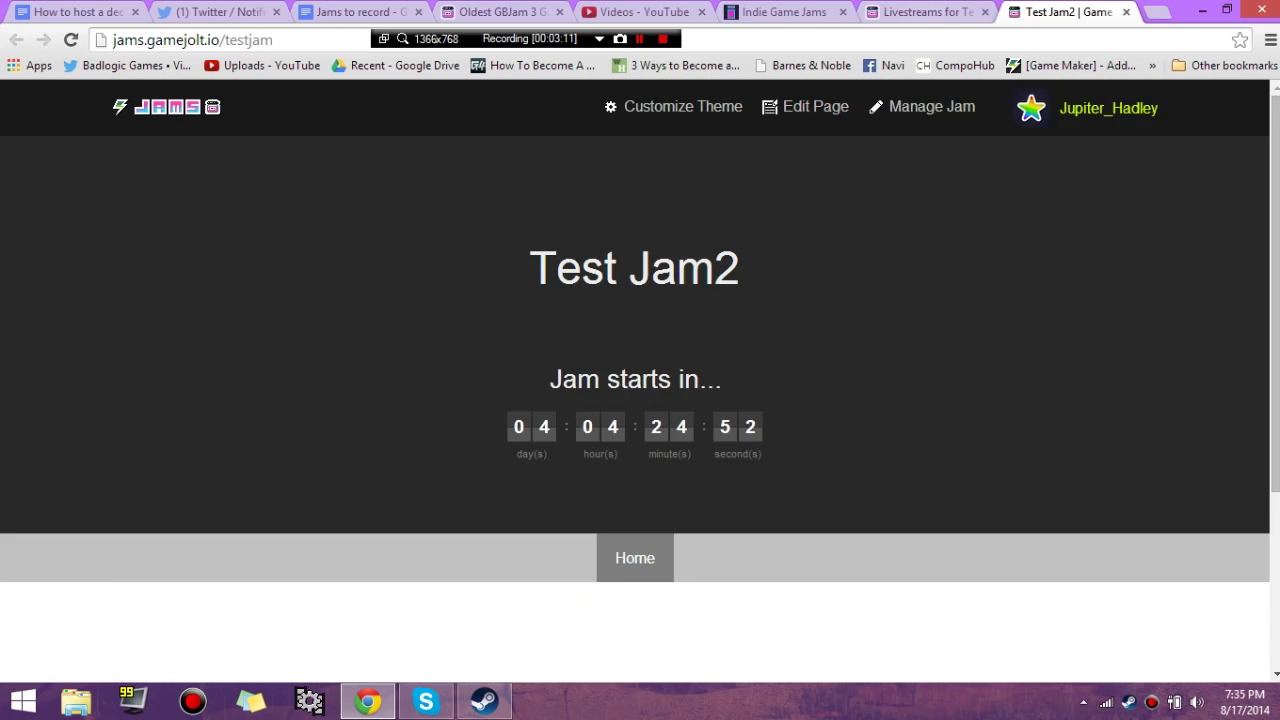
# Open the jam's theme customizer and review its body, link, heading and background options.
pyautogui.click(927, 12)
pyautogui.click(969, 337)
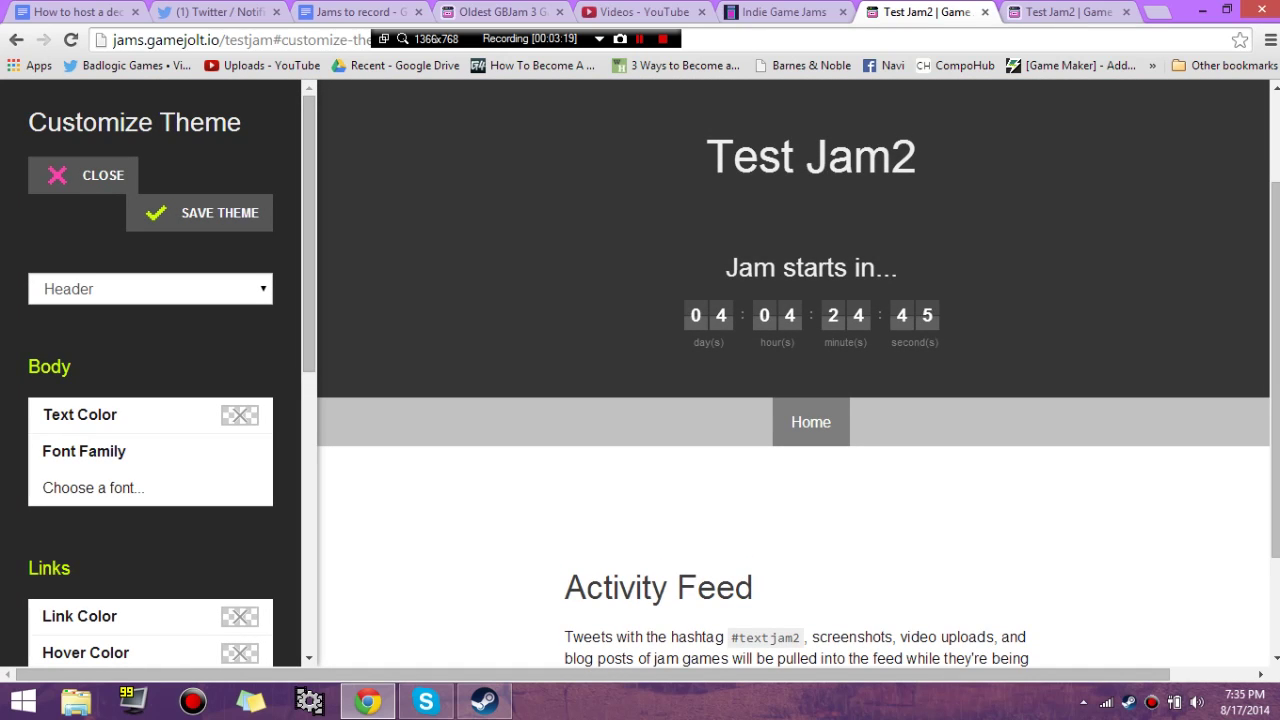
pyautogui.scroll(-6, 150, 380)
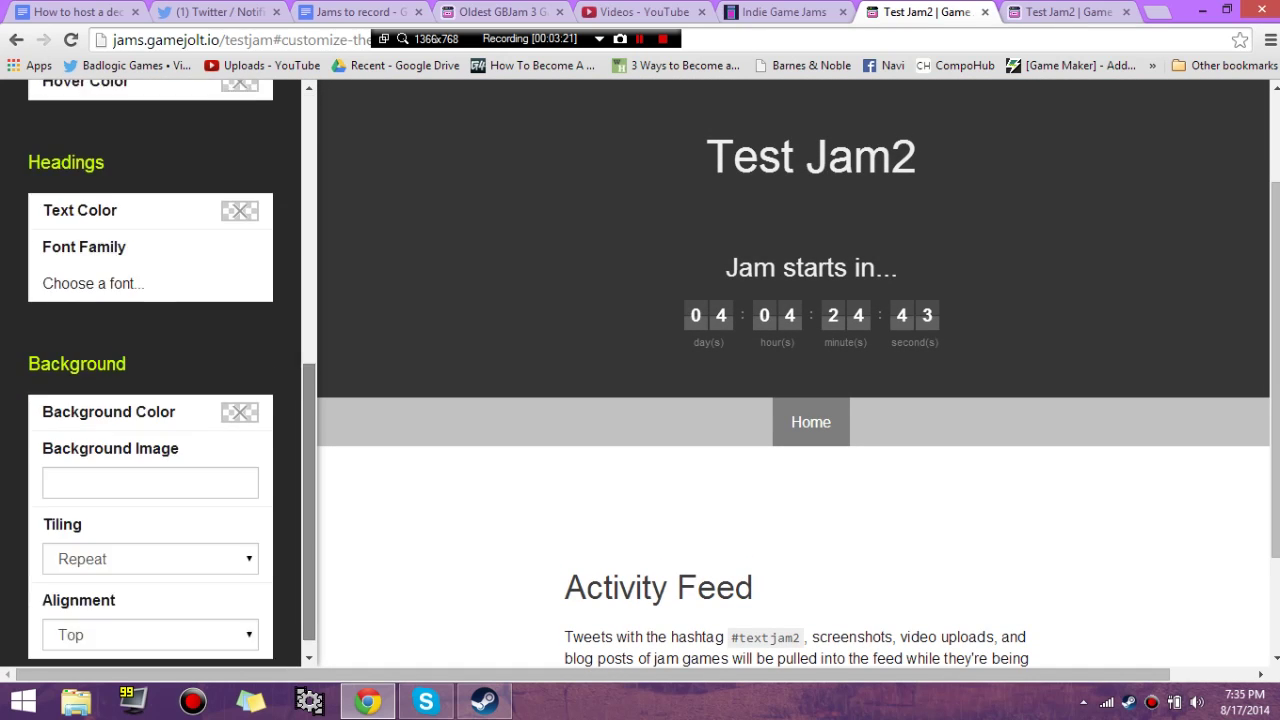
pyautogui.scroll(6, 150, 380)
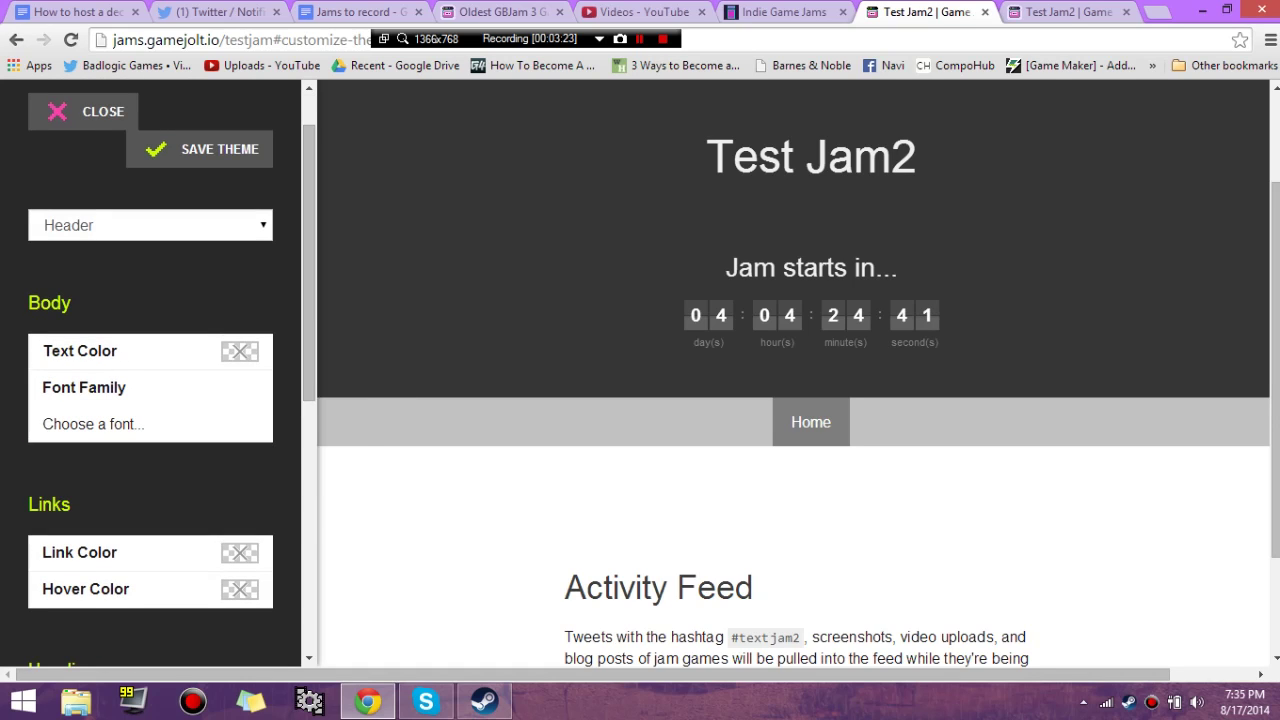
# Set the theme's link color to red and check the jam page preview.
pyautogui.click(240, 553)
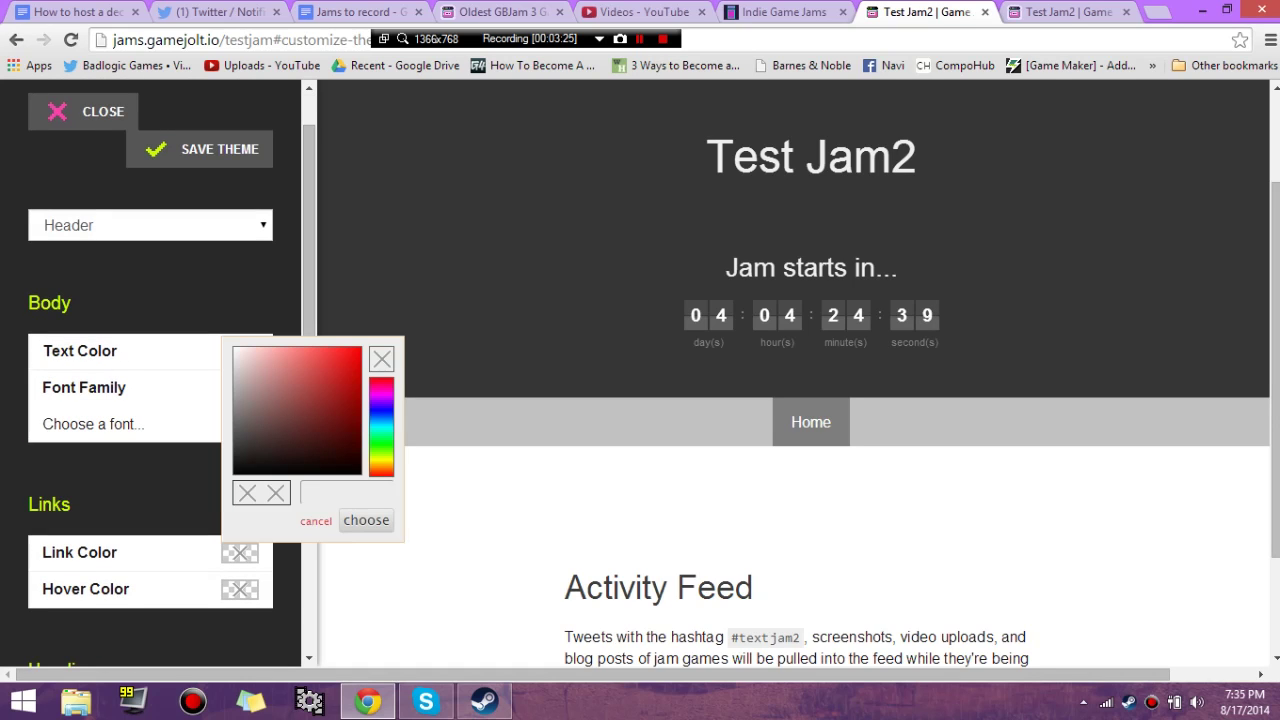
pyautogui.click(240, 590)
pyautogui.click(240, 590)
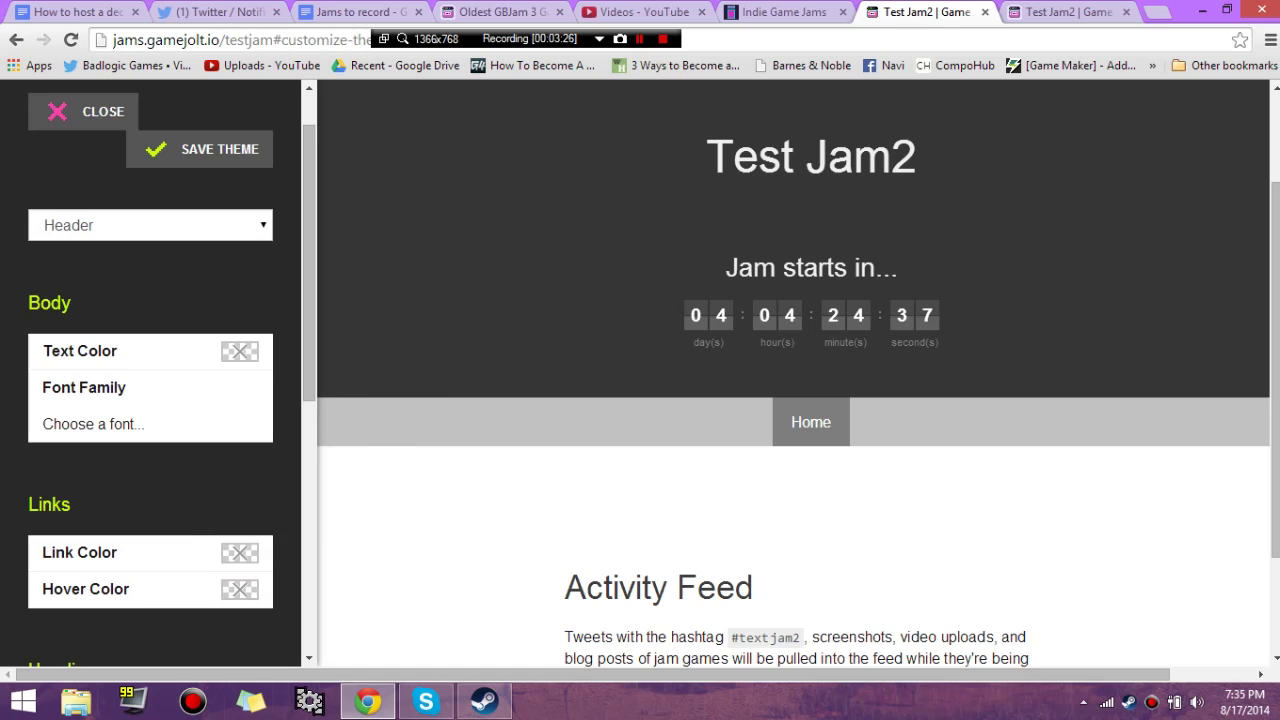
pyautogui.click(240, 553)
pyautogui.moveTo(341, 352); pyautogui.dragTo(361, 361)
pyautogui.click(366, 520)
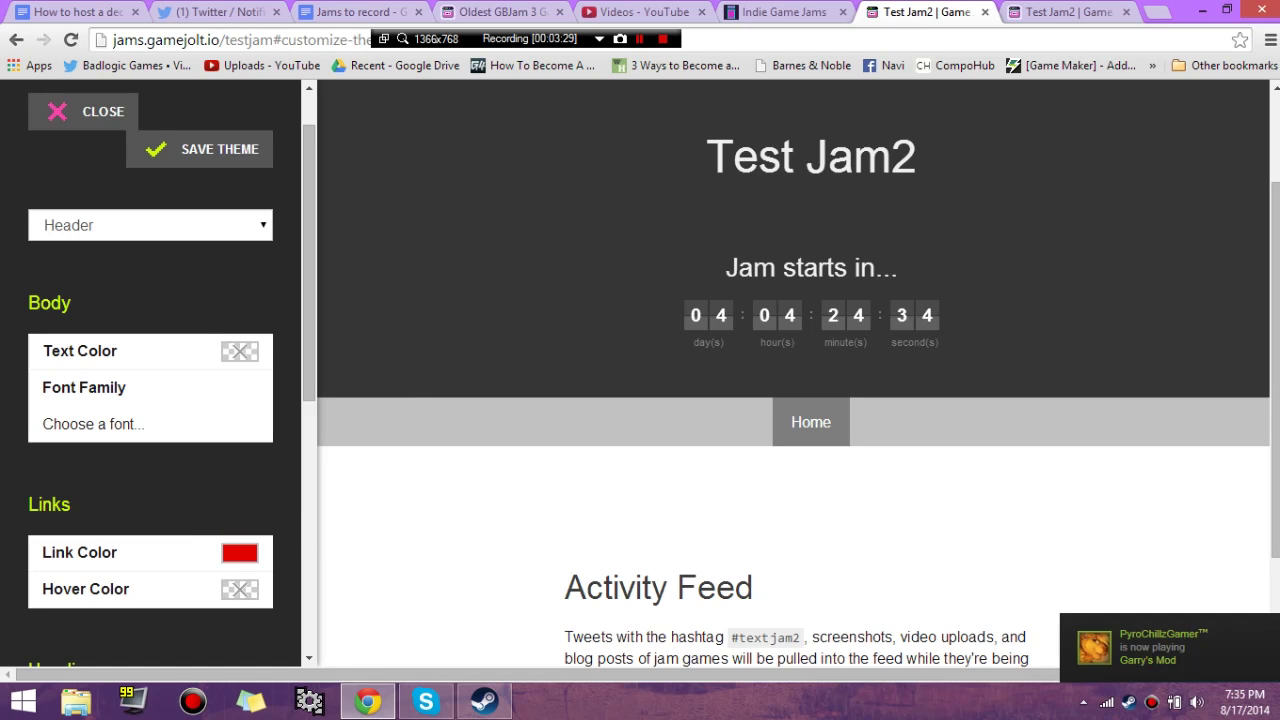
pyautogui.scroll(-2, 798, 347)
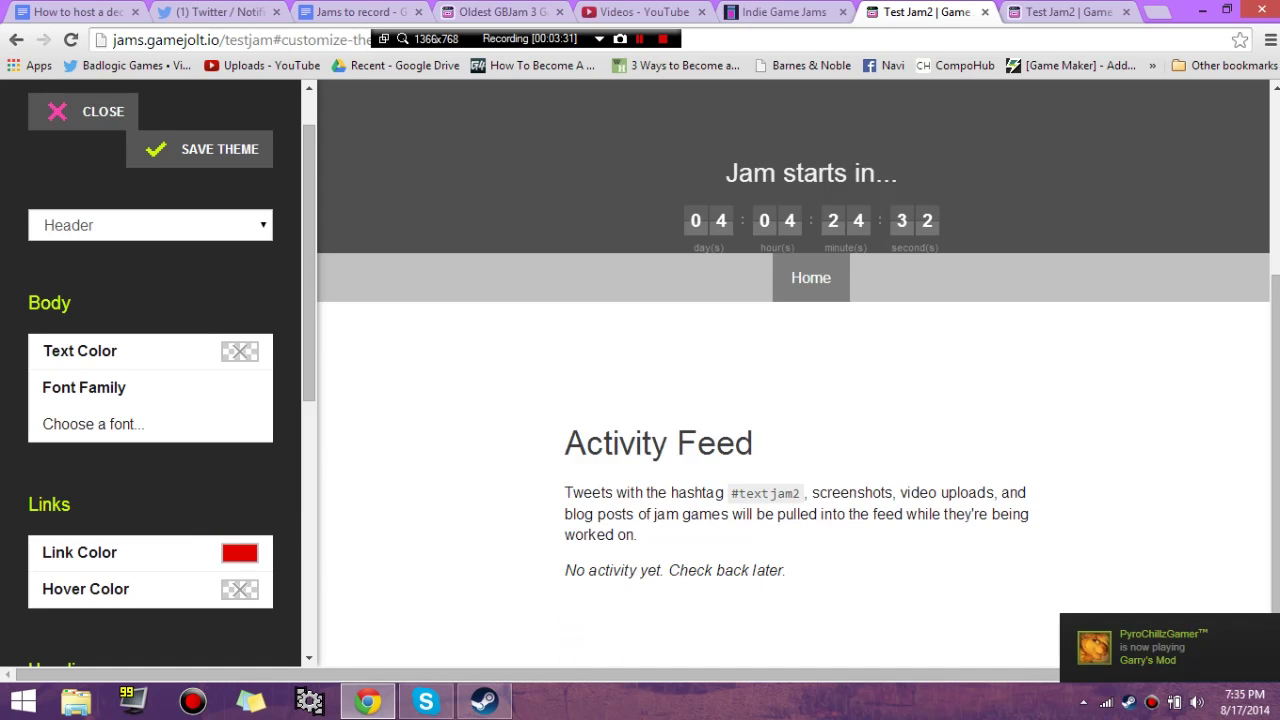
pyautogui.scroll(2, 798, 347)
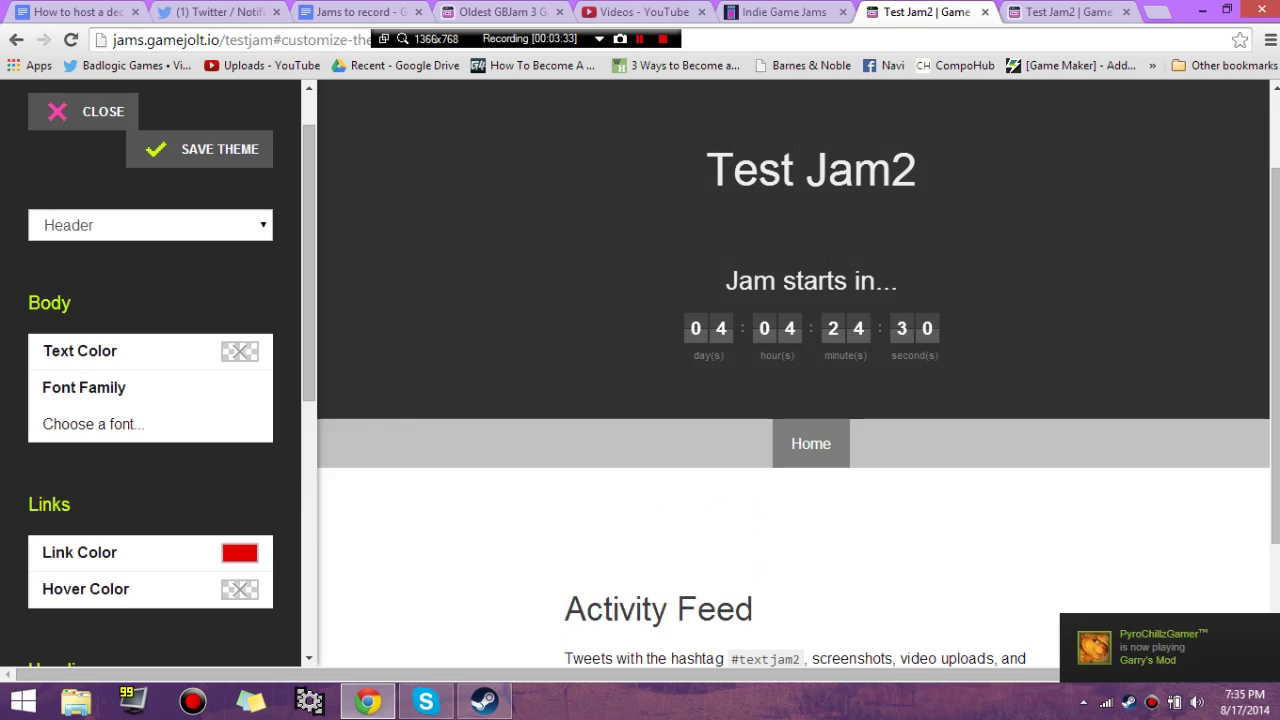
pyautogui.click(240, 553)
pyautogui.click(381, 360)
pyautogui.click(316, 522)
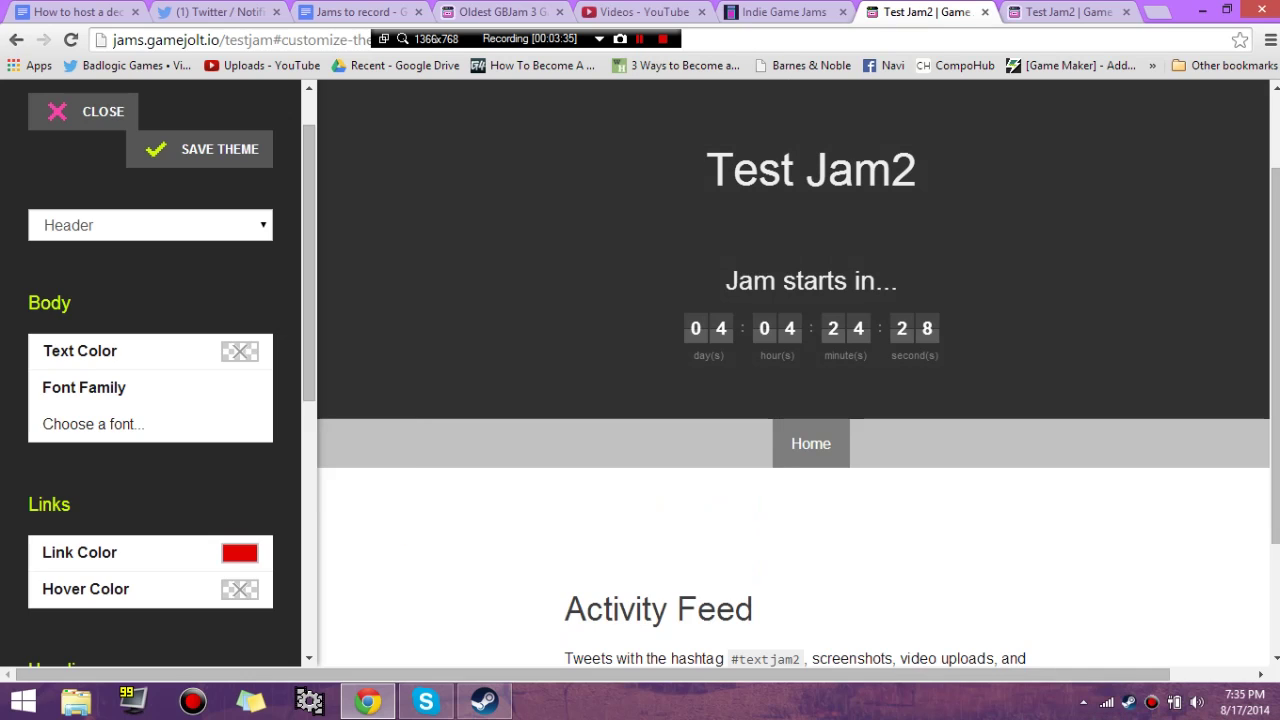
# Set the theme's body text color to red #ee0b0b and check the jam page preview.
pyautogui.click(240, 352)
pyautogui.moveTo(302, 420); pyautogui.dragTo(354, 380)
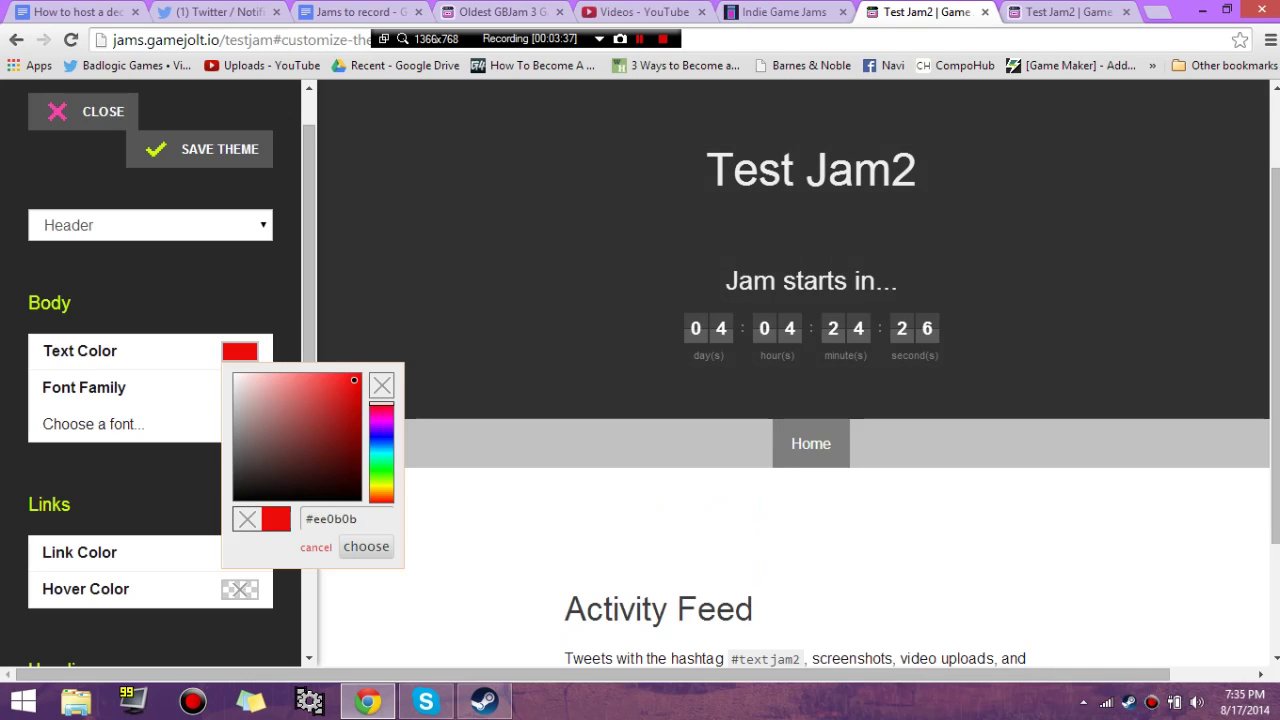
pyautogui.click(366, 546)
pyautogui.moveTo(1275, 360)
pyautogui.mouseDown()
pyautogui.moveTo(1275, 466)
pyautogui.moveTo(1275, 385)
pyautogui.mouseUp()
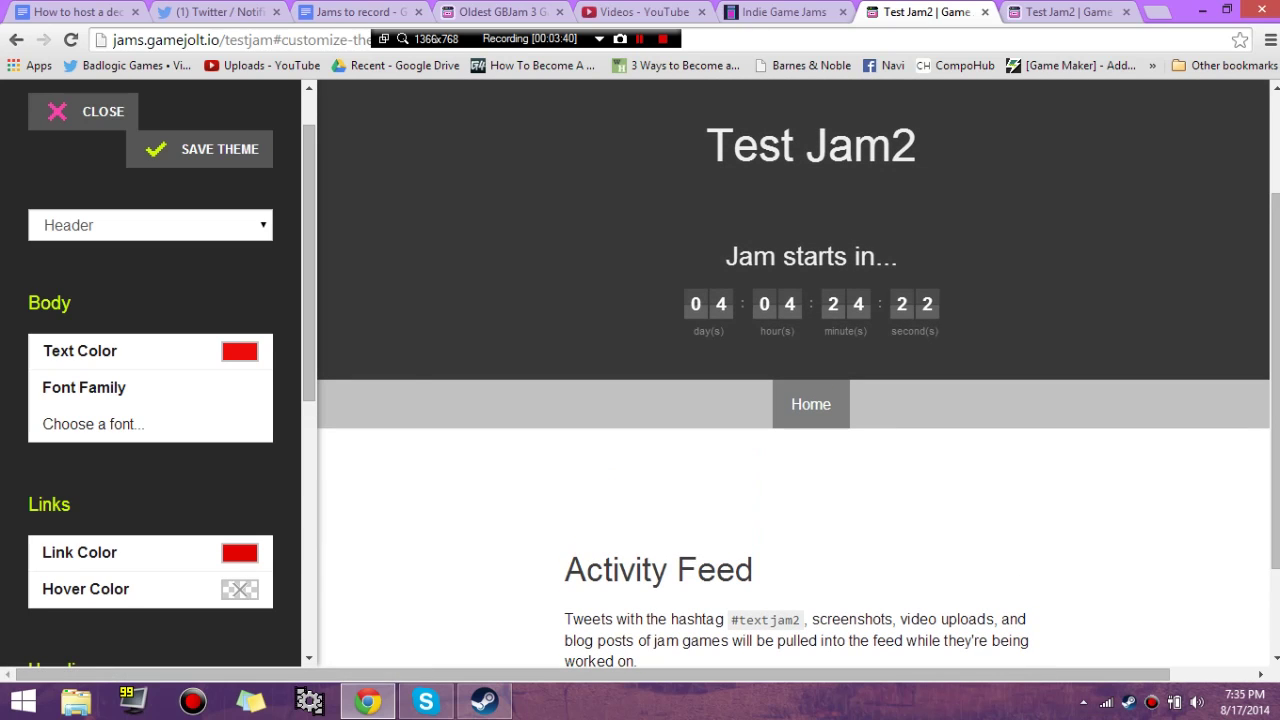
# Clear the theme's body text color and go to the background image setting.
pyautogui.click(240, 352)
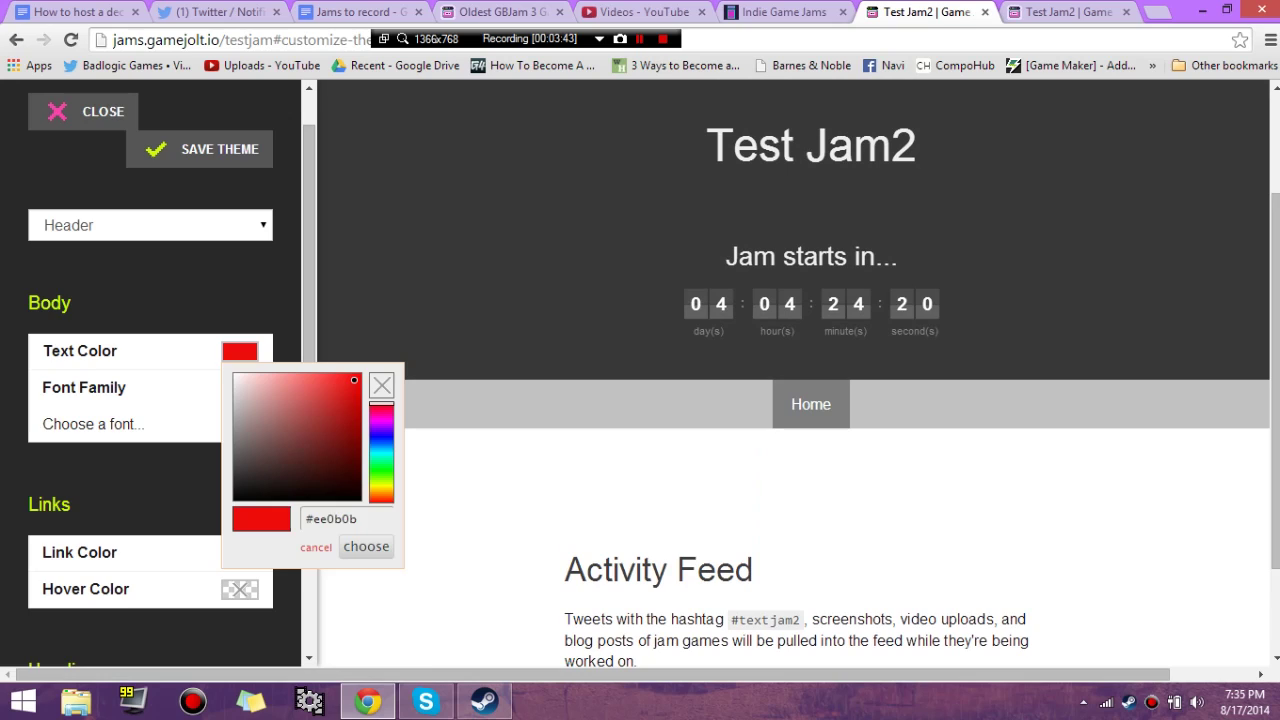
pyautogui.moveTo(262, 379); pyautogui.dragTo(255, 378)
pyautogui.click(382, 386)
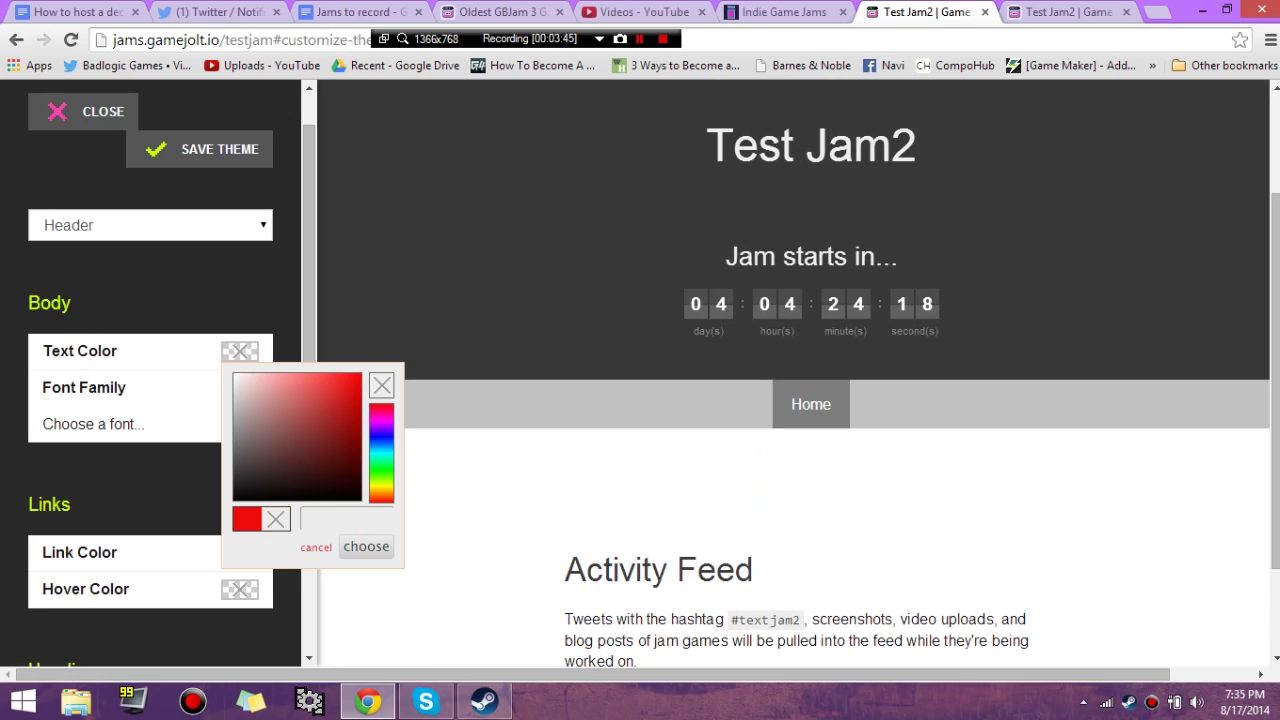
pyautogui.click(366, 546)
pyautogui.scroll(-5, 150, 400)
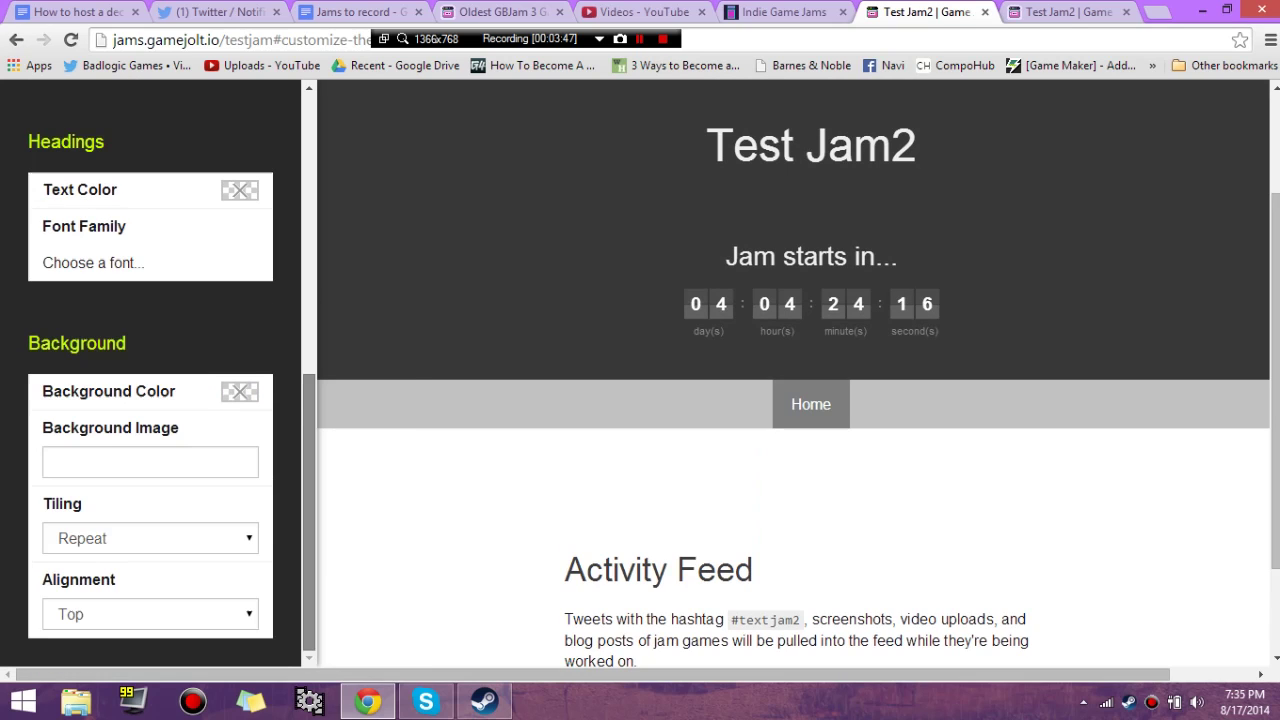
pyautogui.click(150, 462)
# Add the line "This is a test jam!!" below the activity feed widget in the jam's page content, save it and check the page.
pyautogui.click(1067, 12)
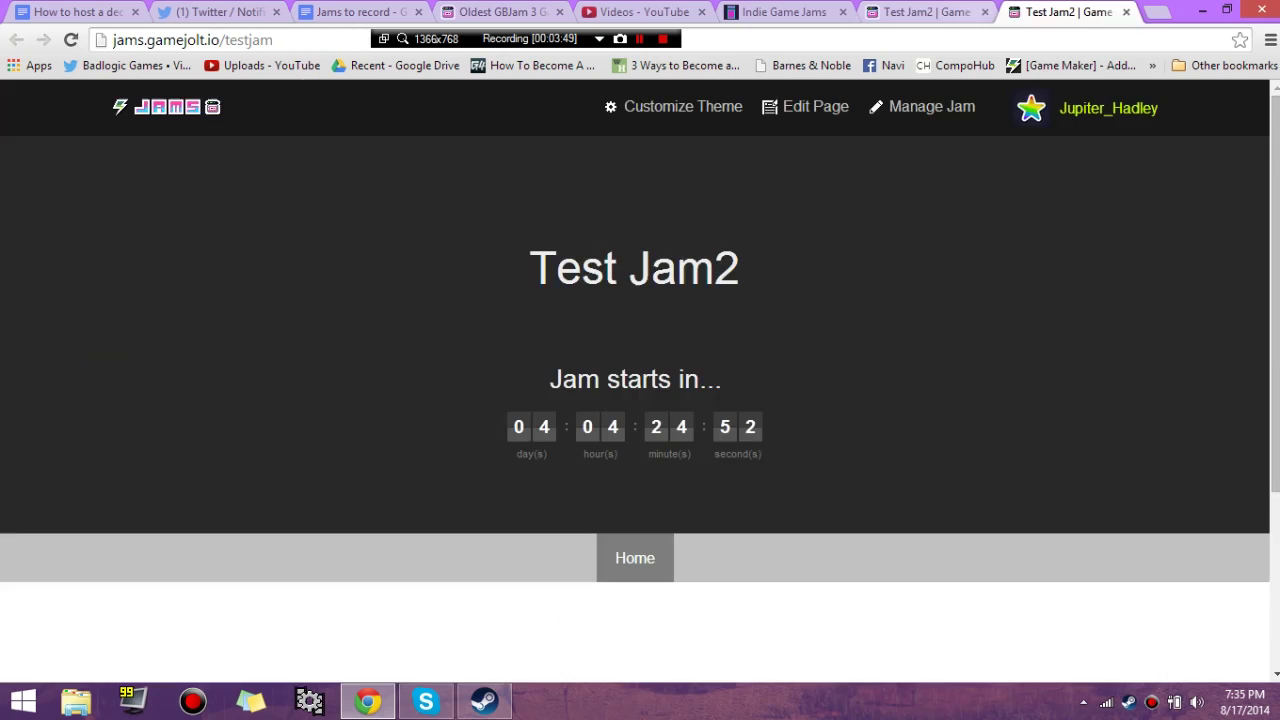
pyautogui.click(920, 12)
pyautogui.click(1060, 13)
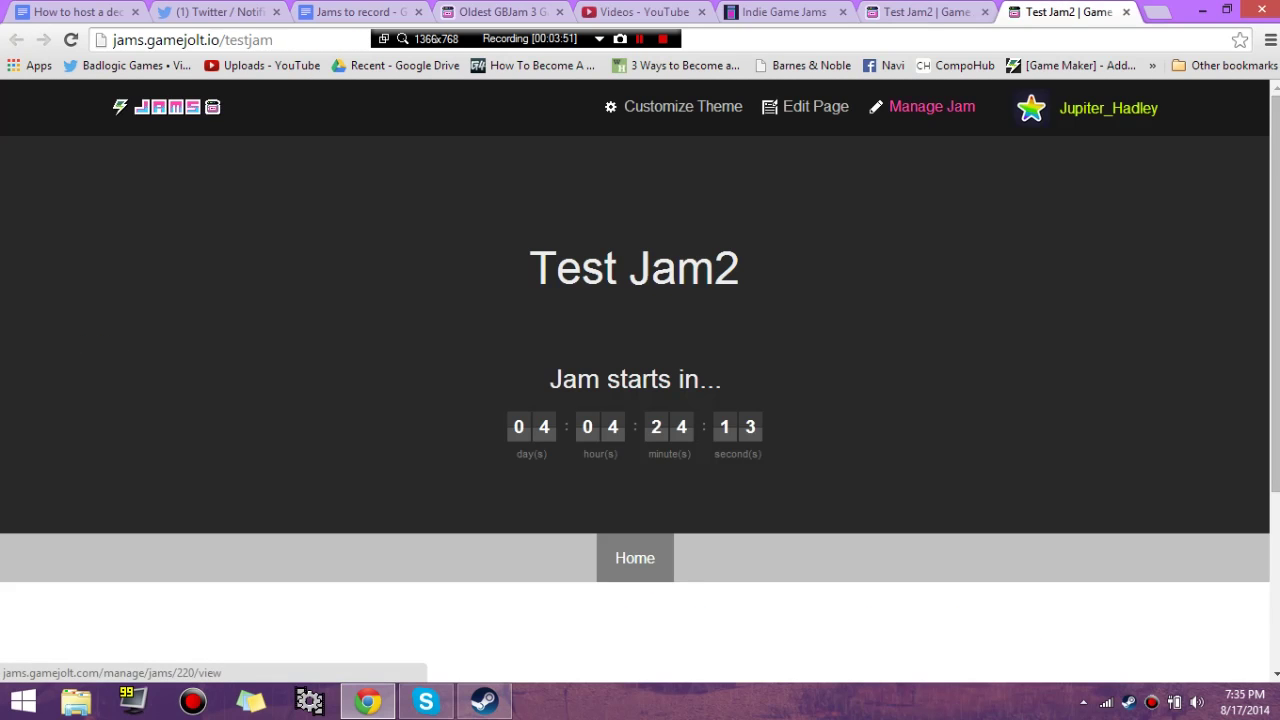
pyautogui.click(815, 106)
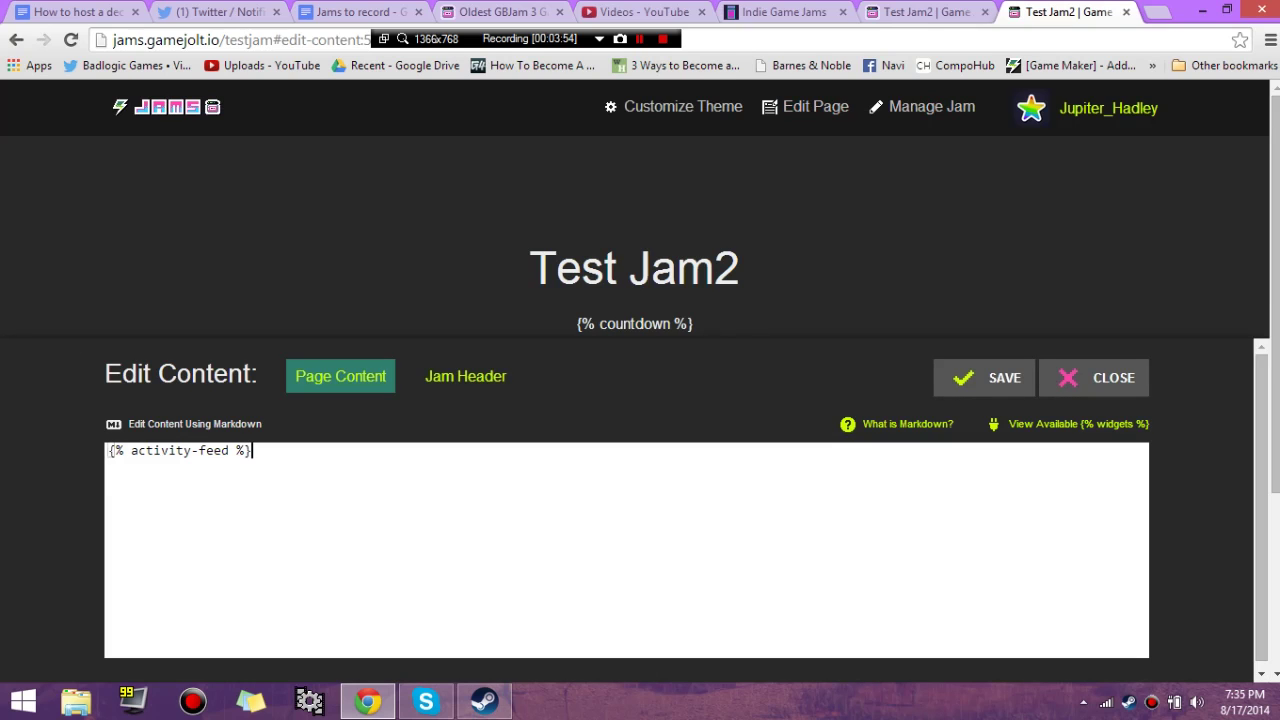
pyautogui.press('Return')
pyautogui.press('Return')
pyautogui.write('This is a test jam!!')
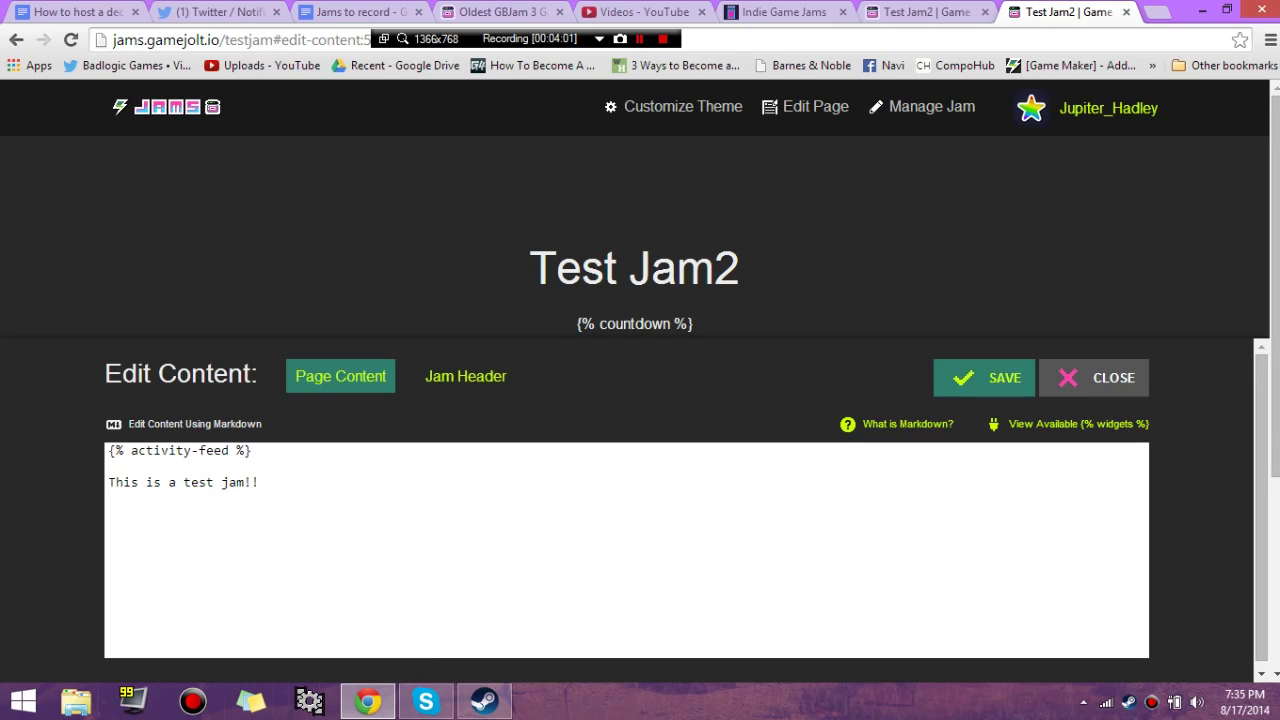
pyautogui.click(984, 378)
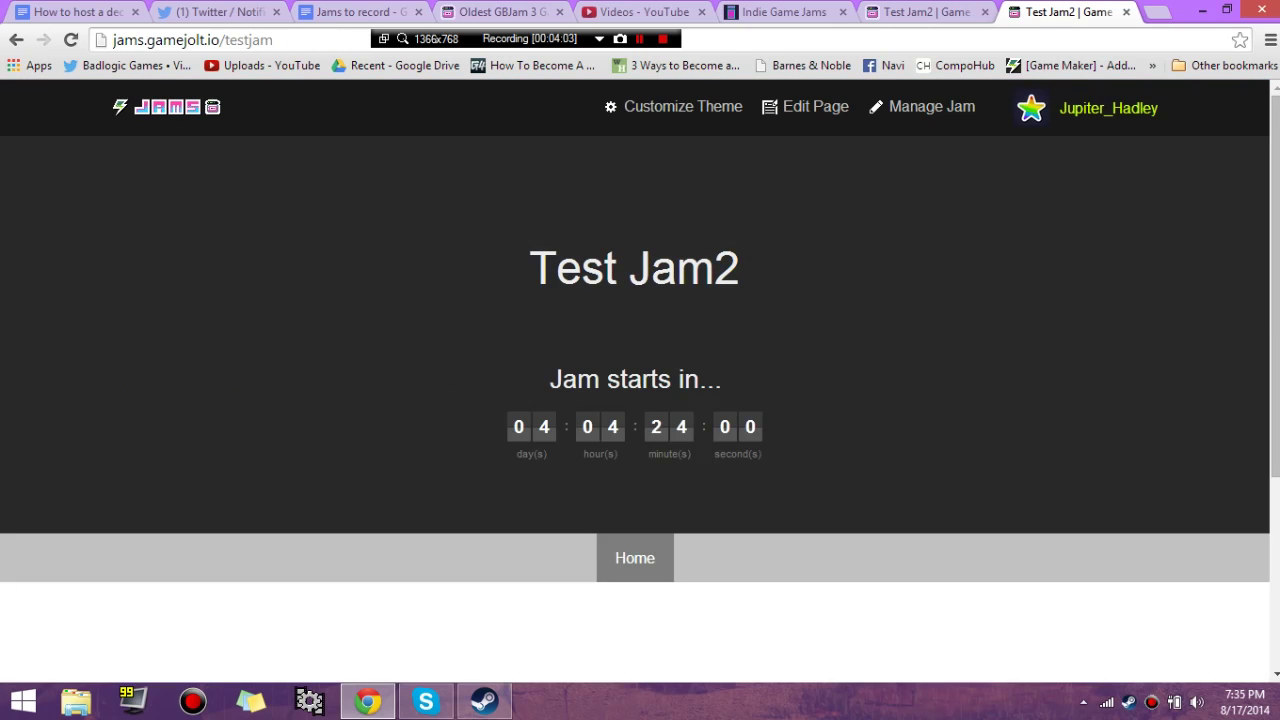
pyautogui.scroll(-2, 640, 400)
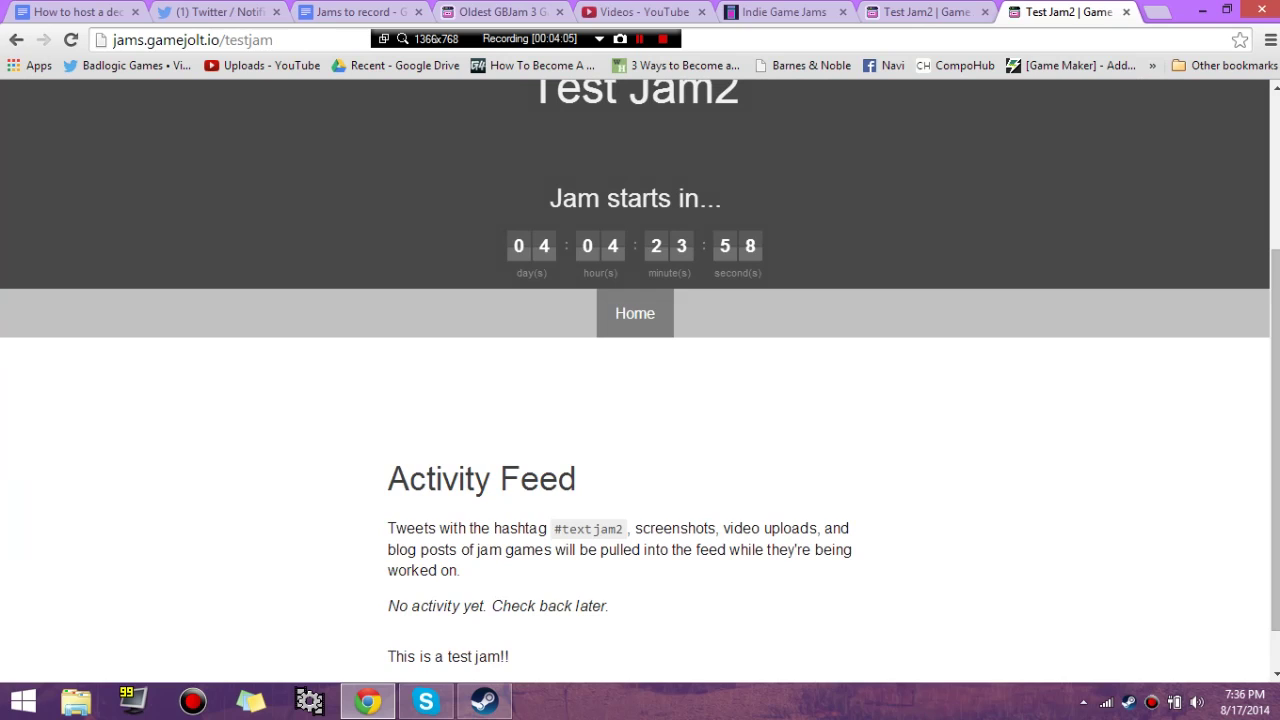
pyautogui.tripleClick(448, 657)
# Return to the theme customizer, set the headings' text color to red #ee0000 and check the preview.
pyautogui.click(938, 13)
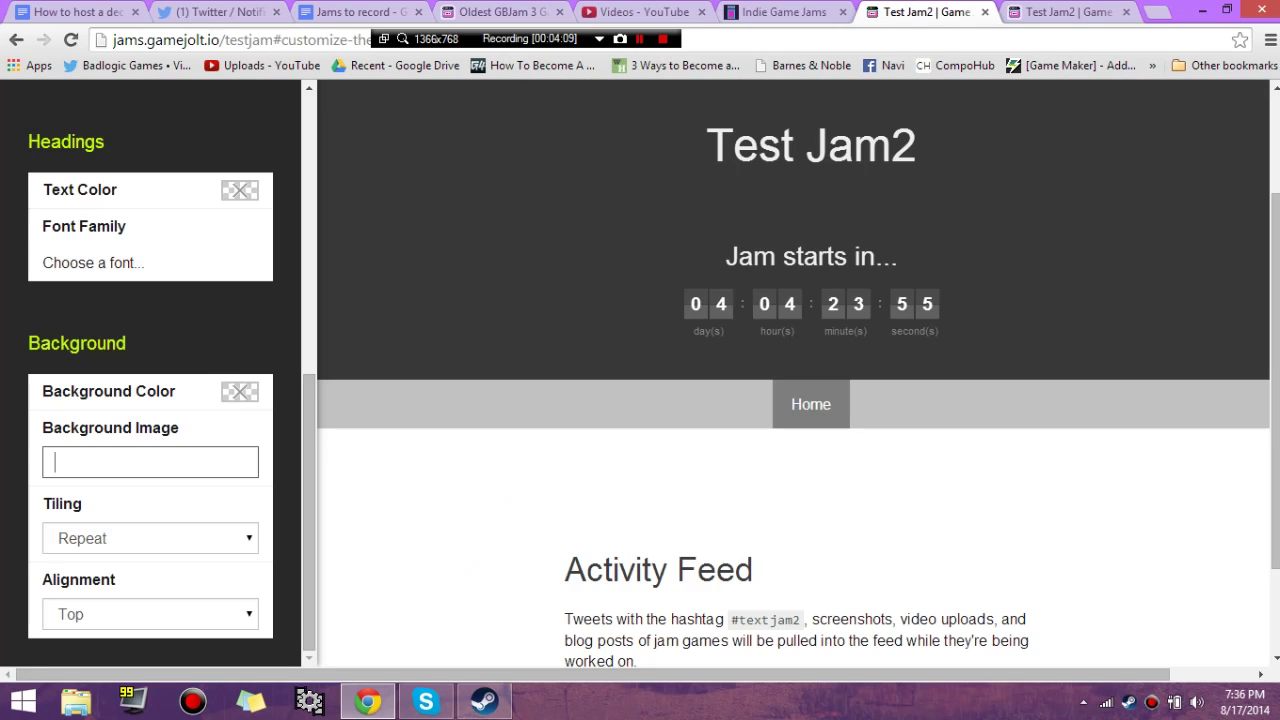
pyautogui.click(240, 190)
pyautogui.click(360, 219)
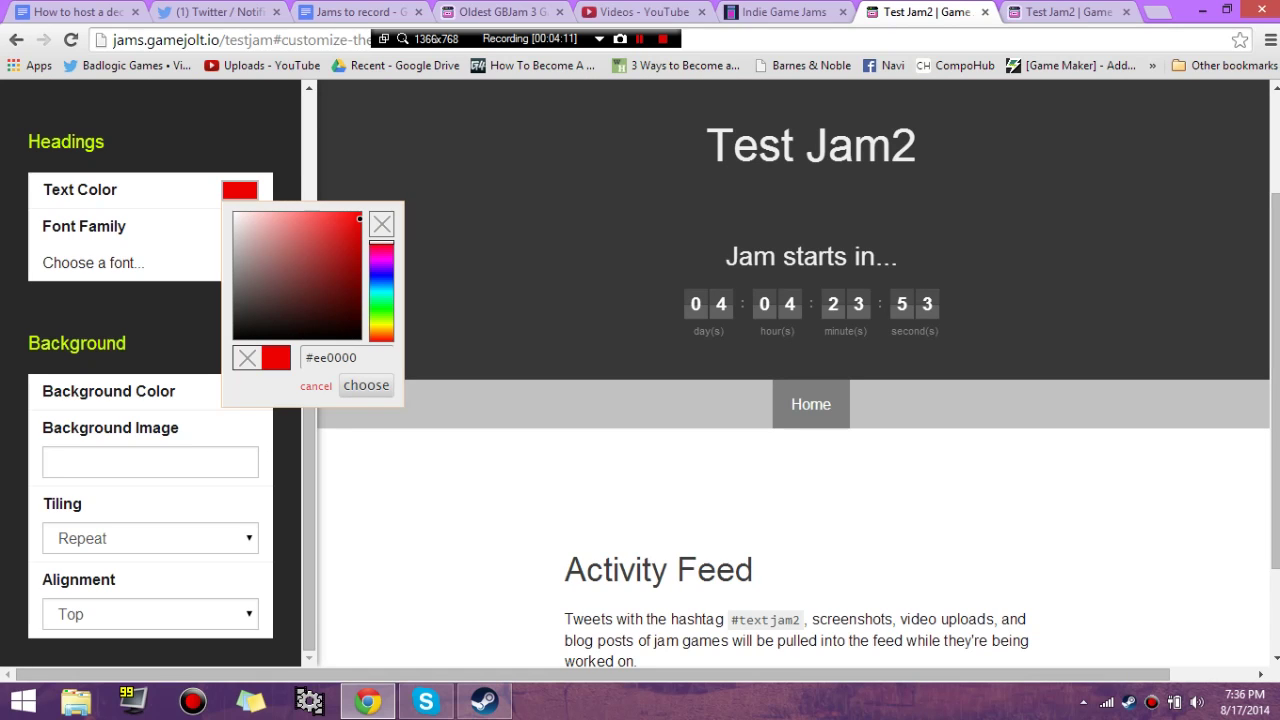
pyautogui.click(366, 385)
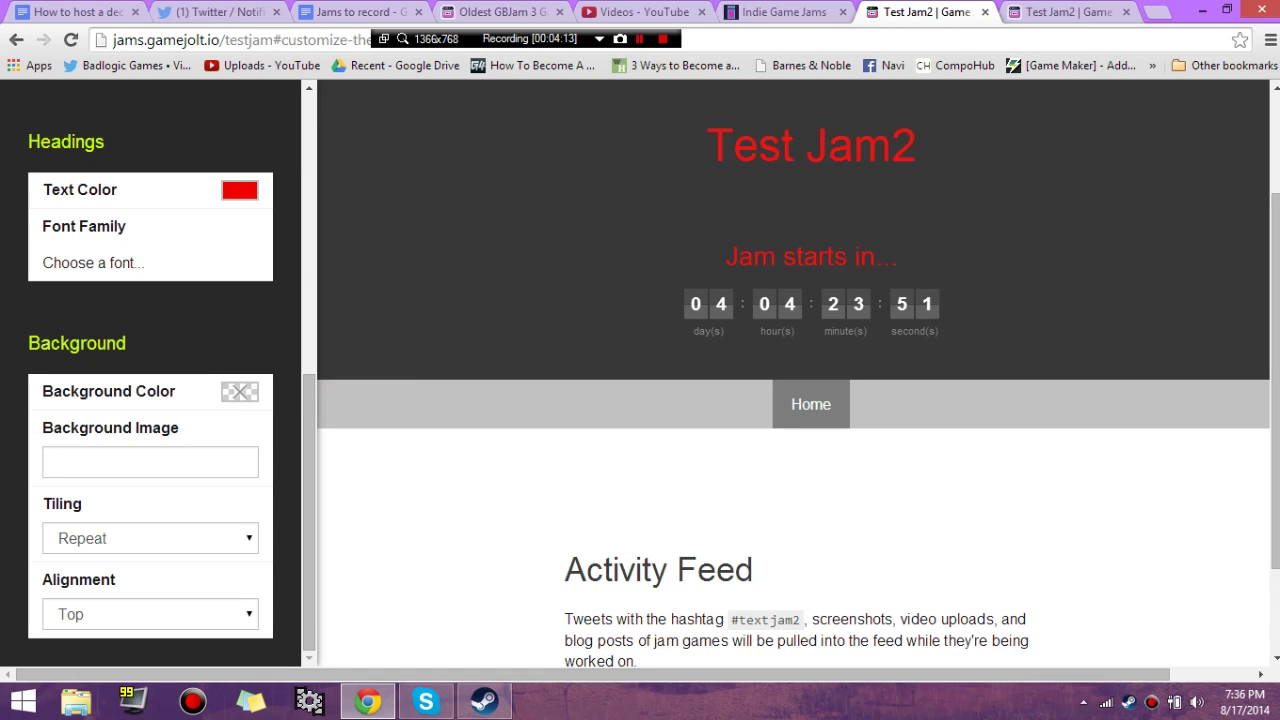
pyautogui.moveTo(1275, 381); pyautogui.dragTo(1275, 298)
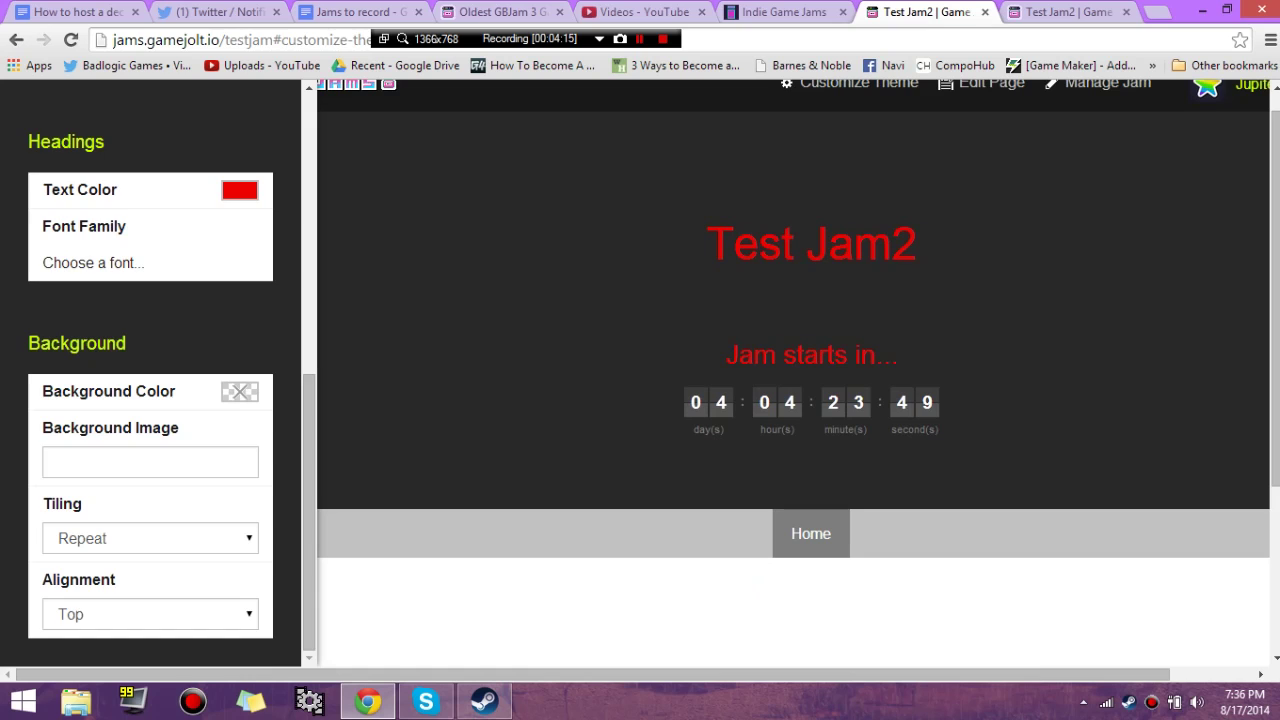
pyautogui.scroll(4, 150, 370)
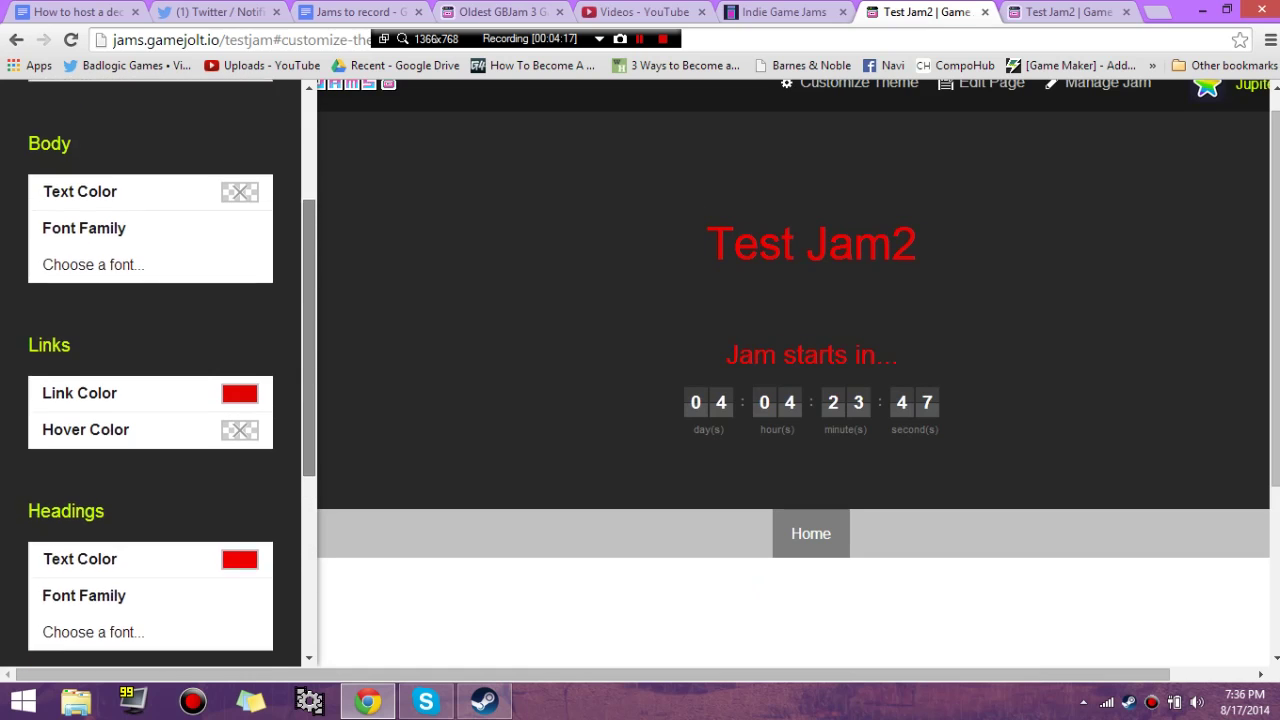
# Set the header's body text color to green and check the preview.
pyautogui.scroll(1, 150, 370)
pyautogui.click(239, 237)
pyautogui.click(325, 330)
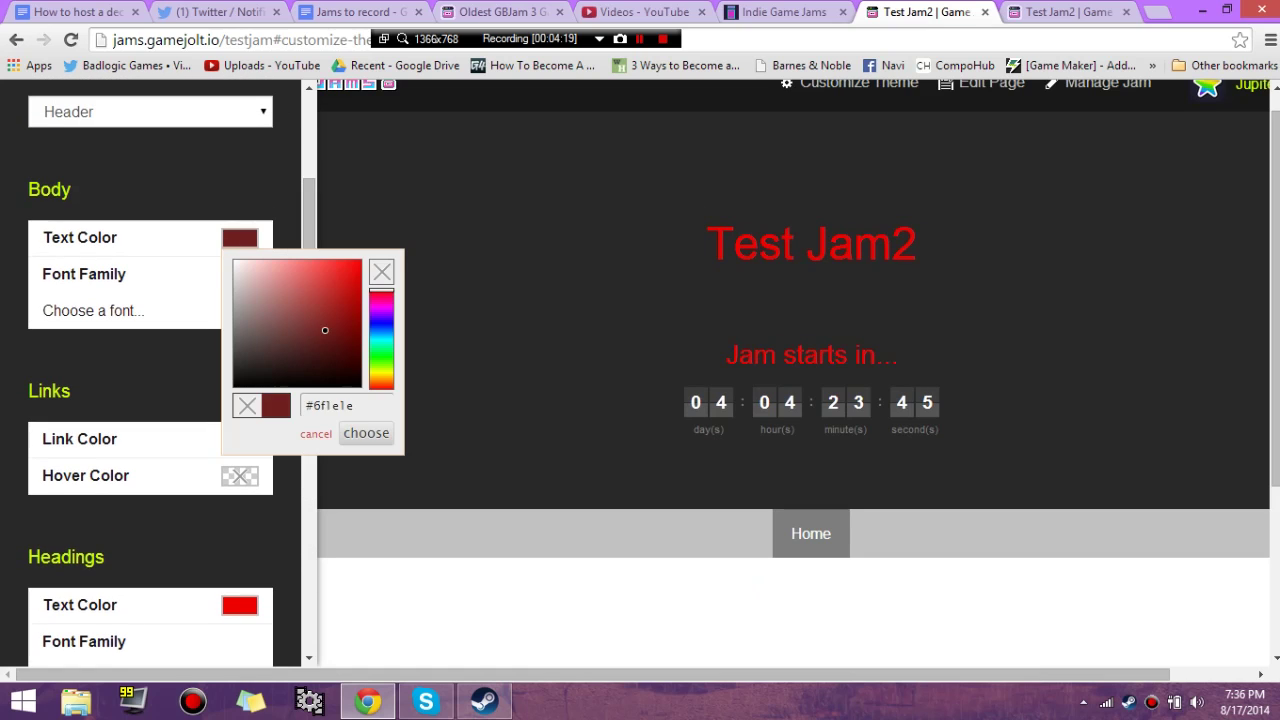
pyautogui.click(381, 355)
pyautogui.click(350, 279)
pyautogui.click(366, 432)
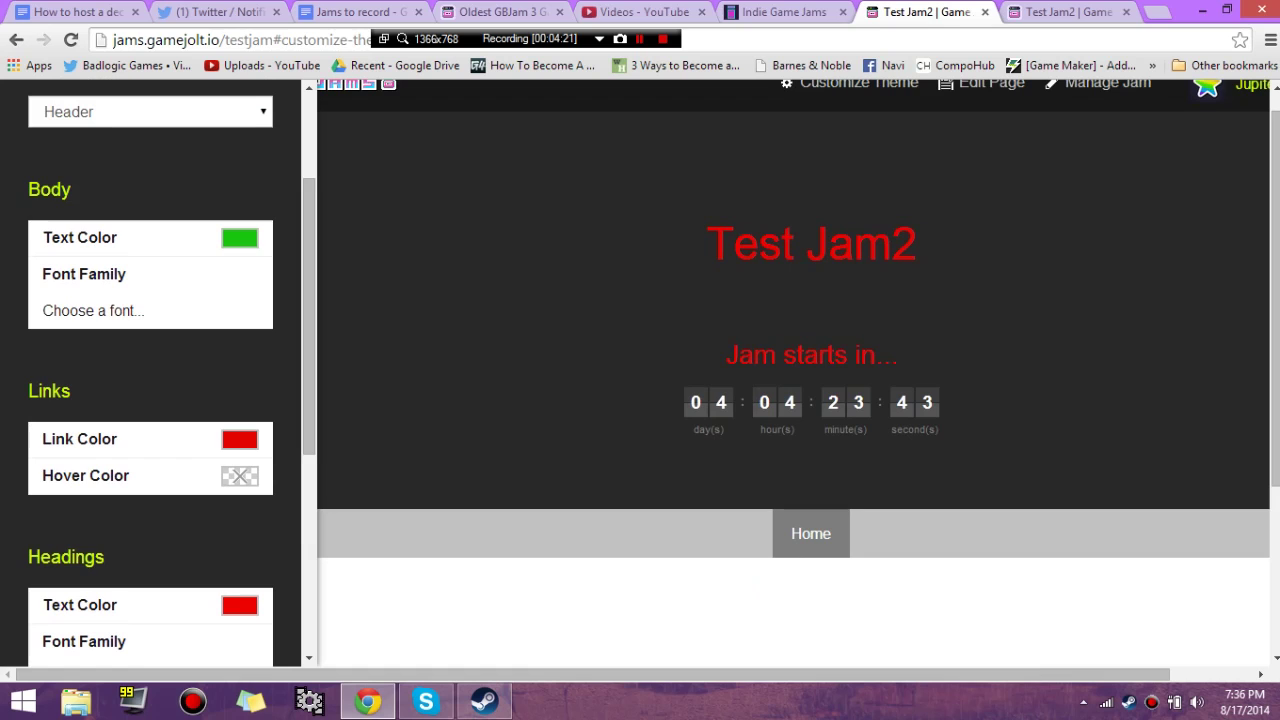
pyautogui.moveTo(1275, 300)
pyautogui.mouseDown()
pyautogui.moveTo(1275, 465)
pyautogui.moveTo(1275, 284)
pyautogui.mouseUp()
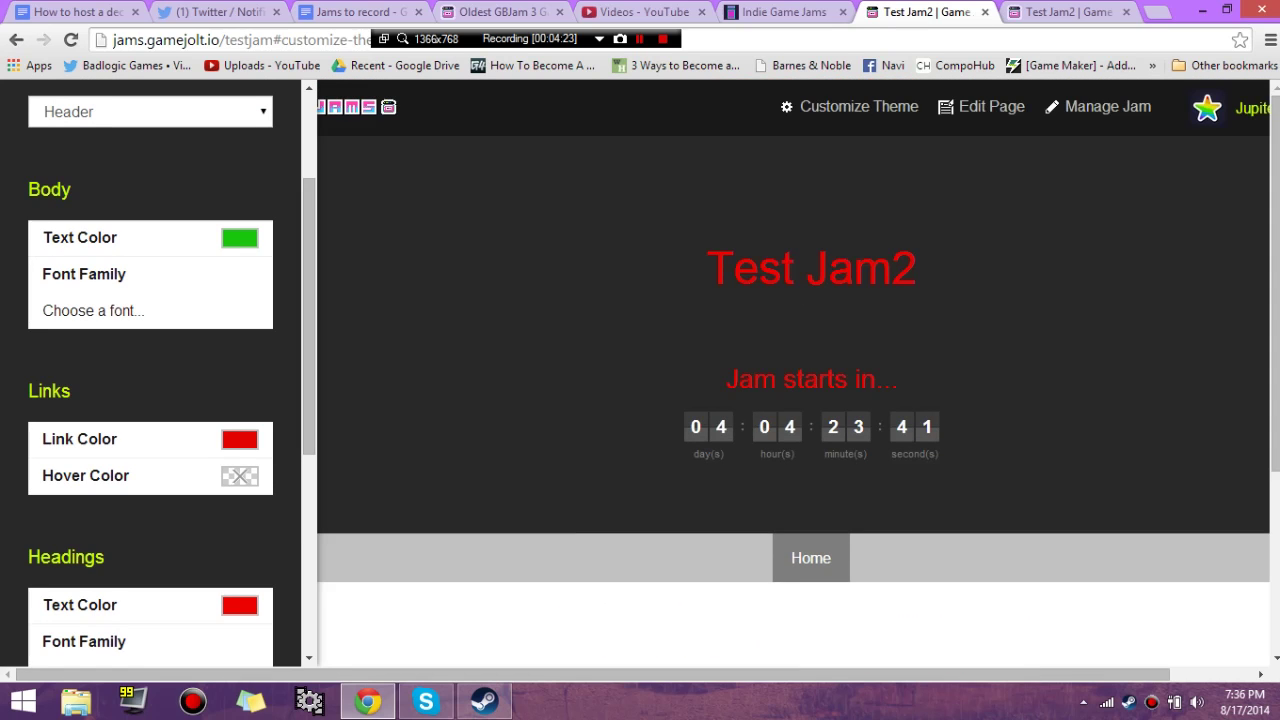
# Set the header's background color to green #6ad233.
pyautogui.scroll(-4, 150, 370)
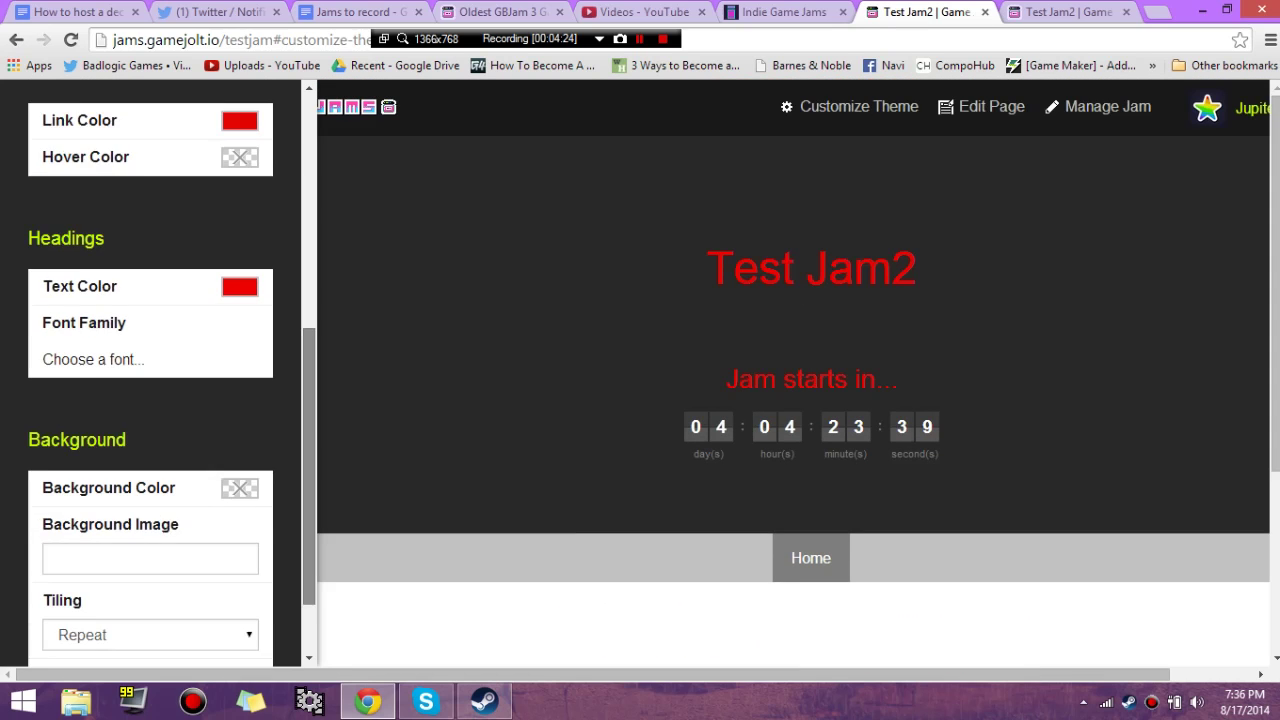
pyautogui.click(150, 462)
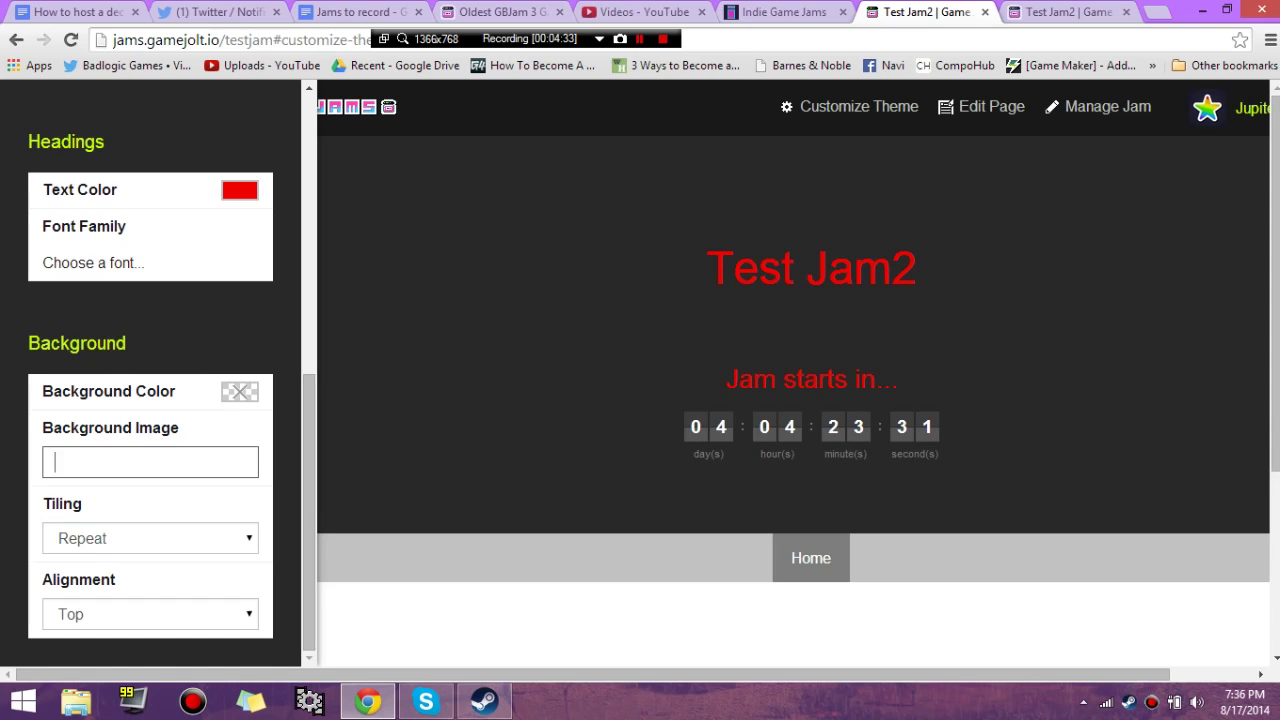
pyautogui.click(240, 392)
pyautogui.click(293, 436)
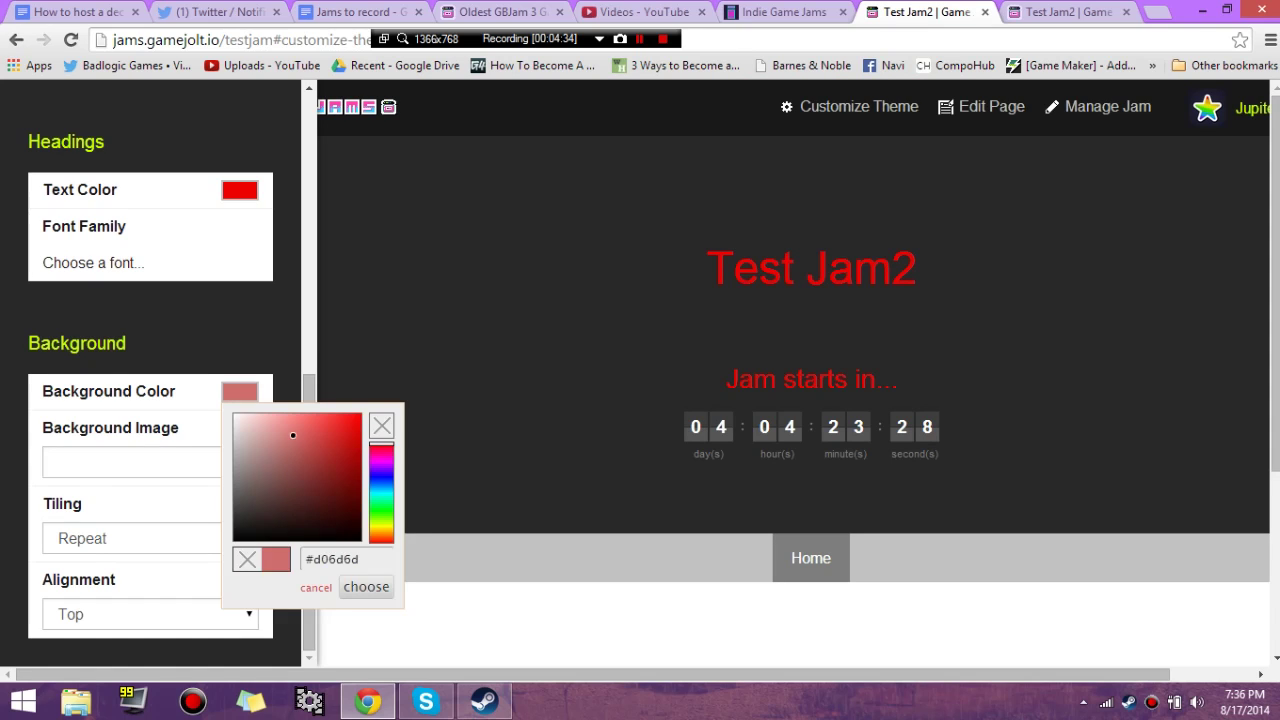
pyautogui.moveTo(293, 436); pyautogui.dragTo(364, 479)
pyautogui.moveTo(381, 478); pyautogui.dragTo(381, 471)
pyautogui.click(329, 435)
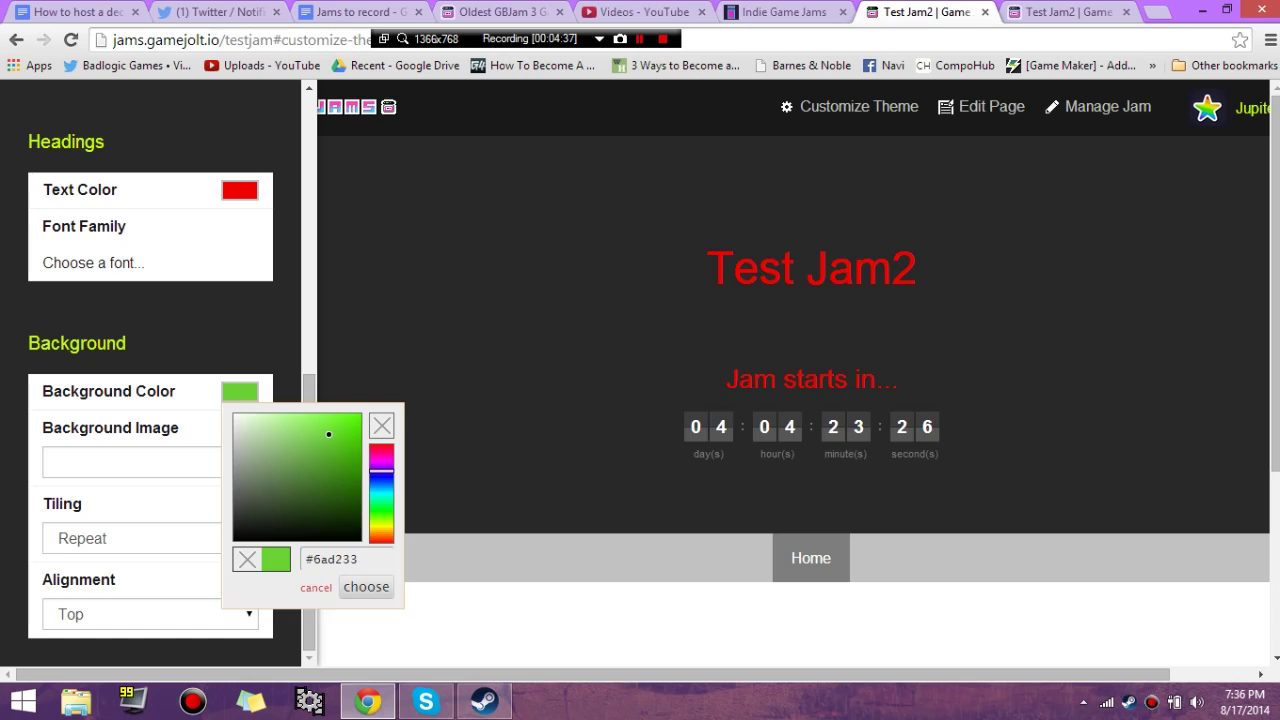
pyautogui.click(366, 587)
# Switch to the Content theme section, set its body text color to light blue and check the preview of the activity feed.
pyautogui.scroll(6, 150, 400)
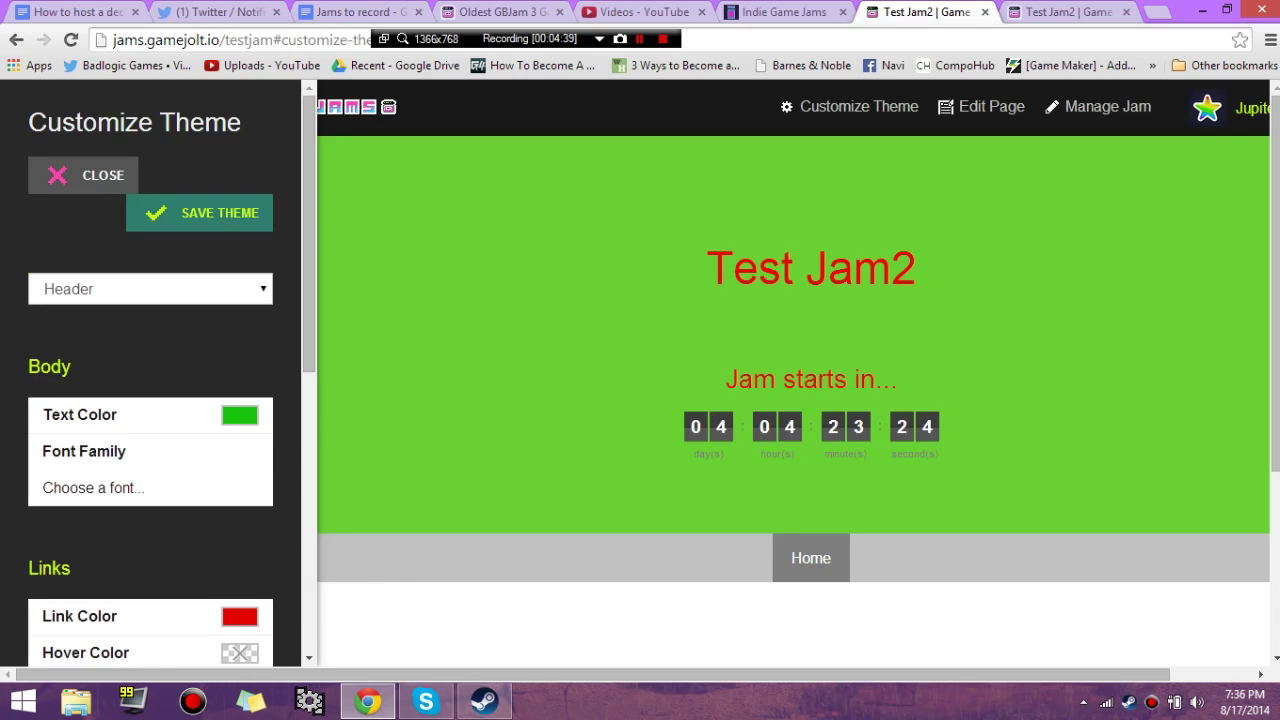
pyautogui.click(150, 289)
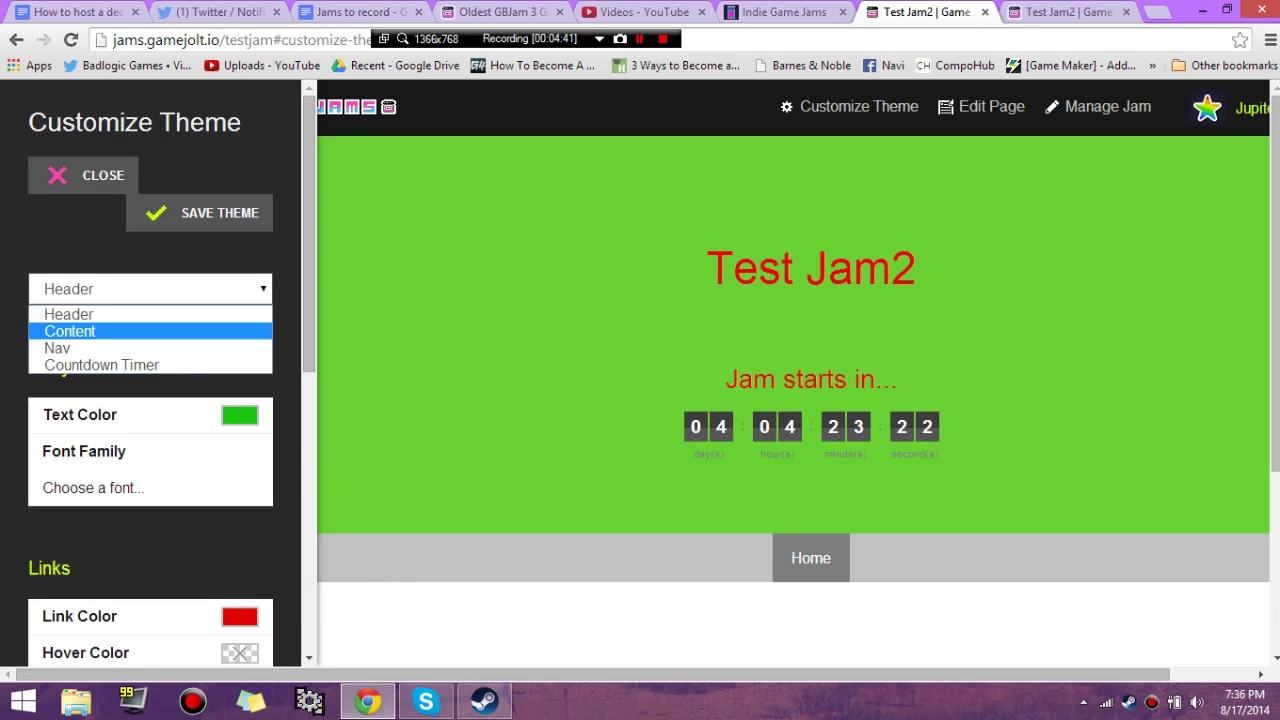
pyautogui.click(150, 331)
pyautogui.moveTo(309, 300); pyautogui.dragTo(309, 449)
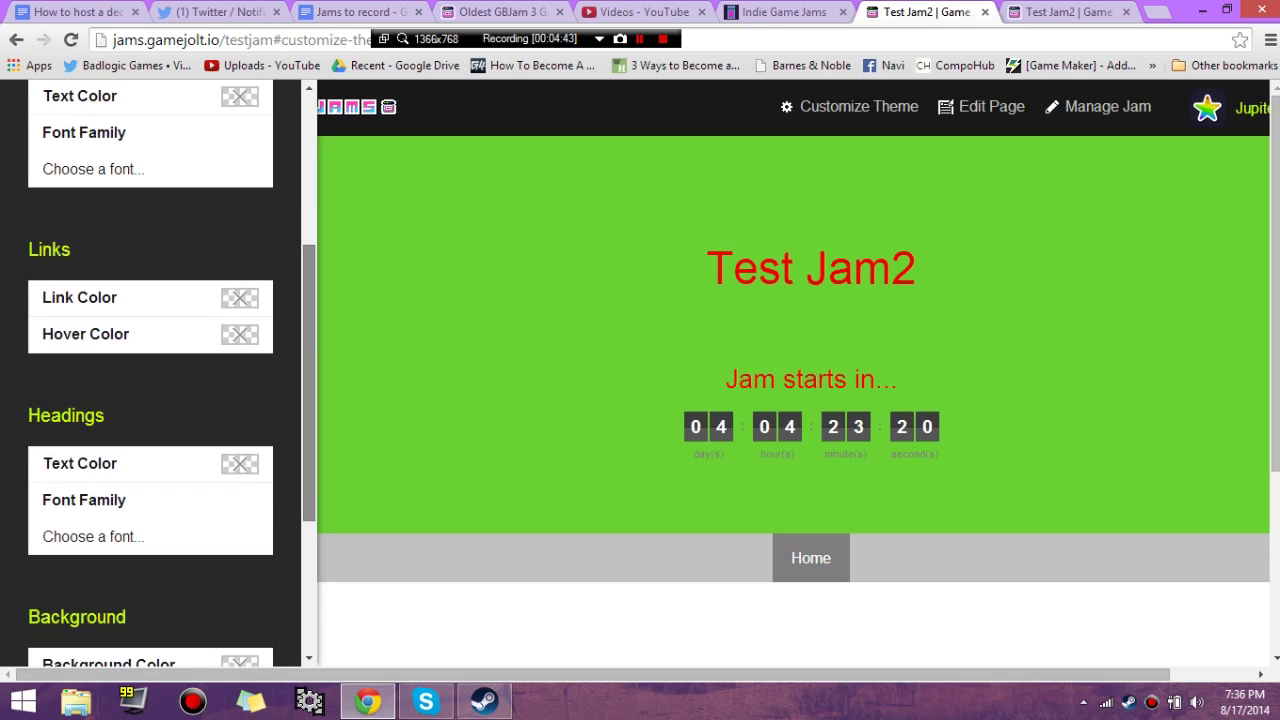
pyautogui.click(239, 96)
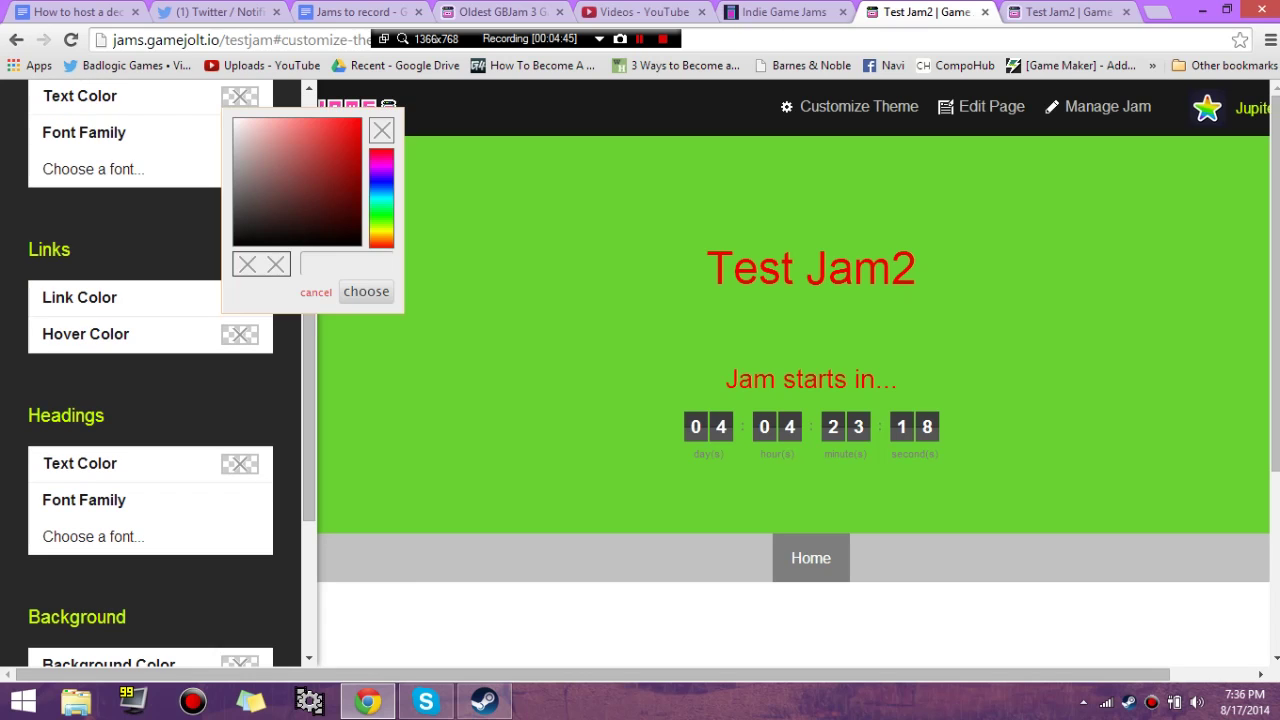
pyautogui.moveTo(319, 130); pyautogui.dragTo(349, 136)
pyautogui.moveTo(381, 206); pyautogui.dragTo(381, 201)
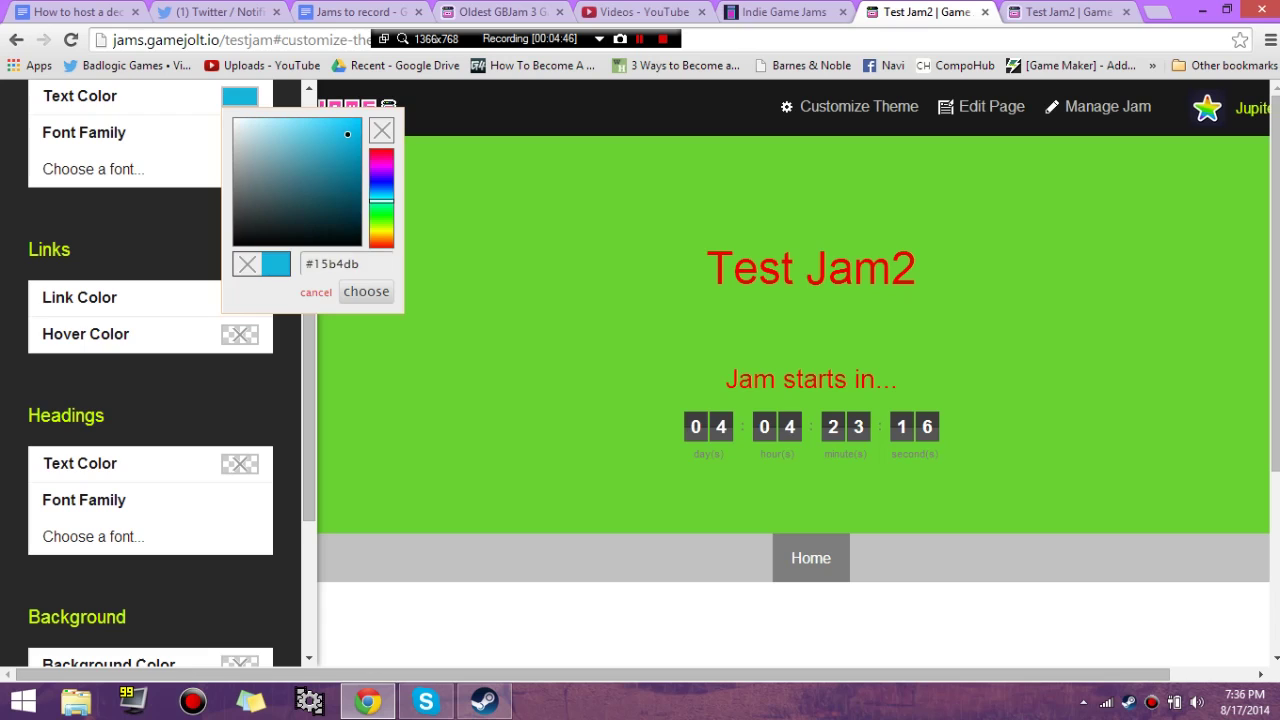
pyautogui.click(366, 291)
pyautogui.scroll(-2, 1275, 300)
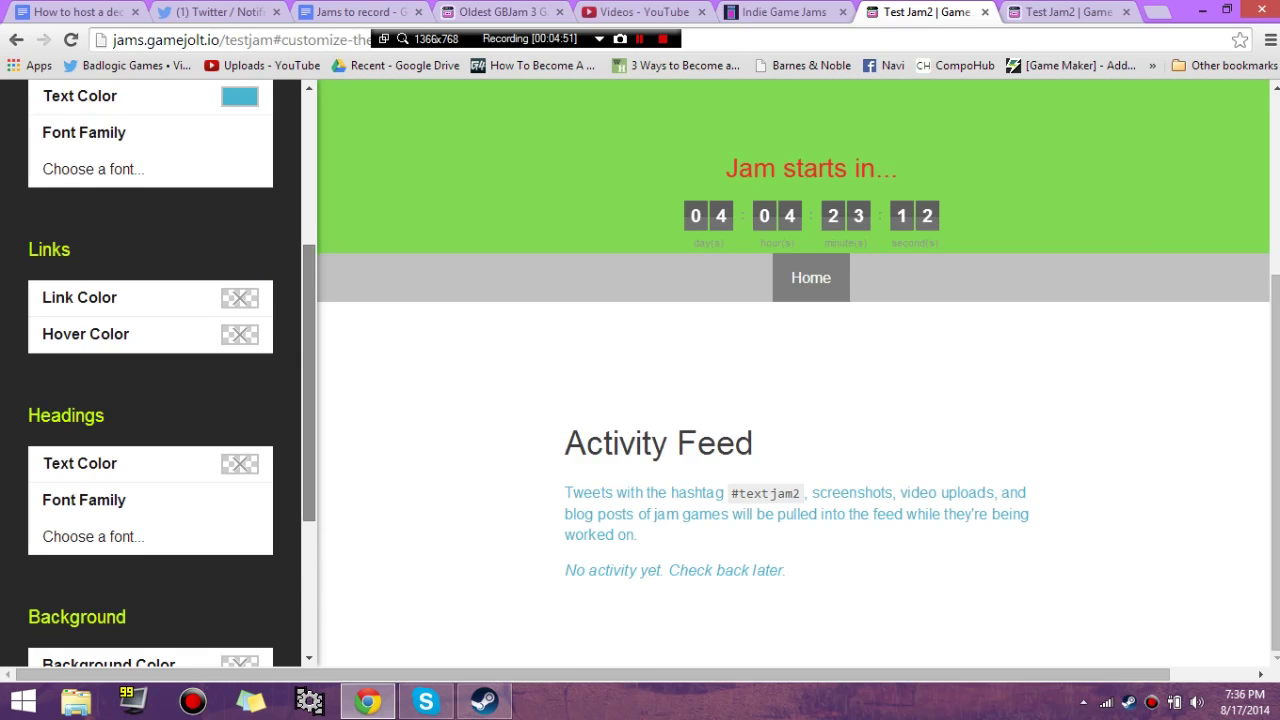
pyautogui.scroll(-3, 150, 370)
pyautogui.scroll(5, 150, 370)
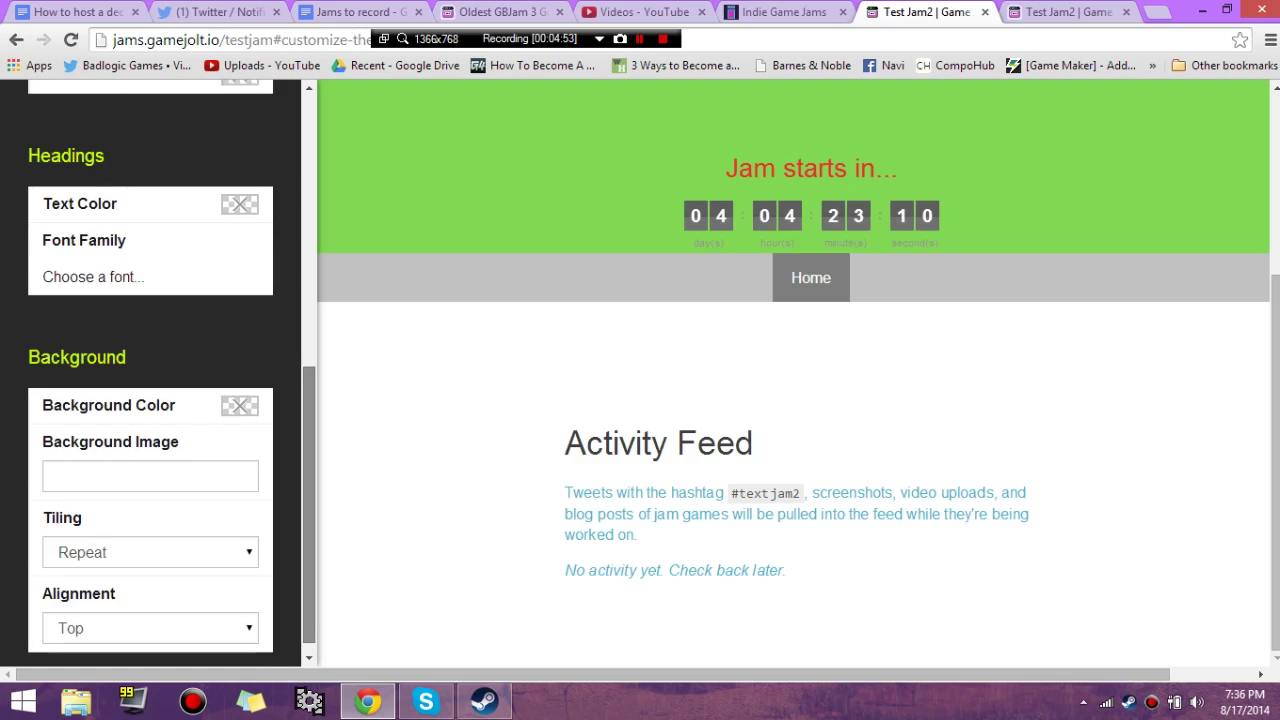
# Switch to the Nav theme section, set the navigation bar's background color to light red and look over its active and hover settings.
pyautogui.scroll(3, 793, 372)
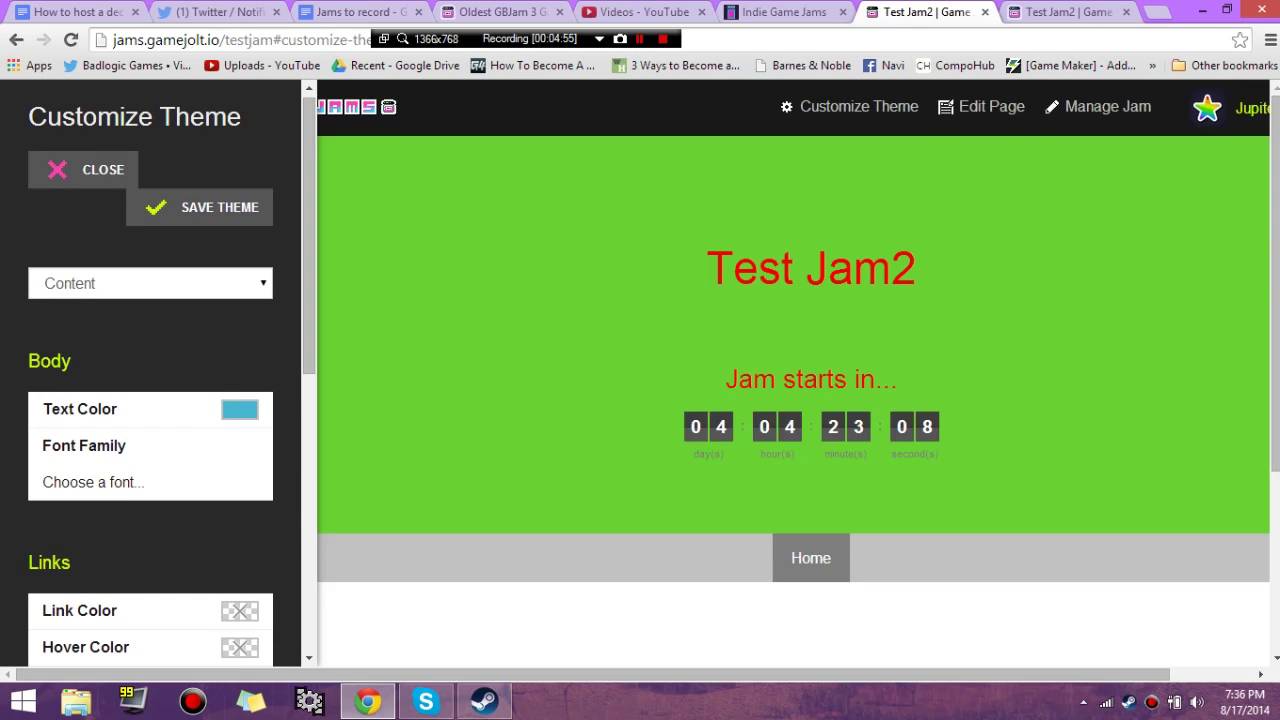
pyautogui.moveTo(150, 361); pyautogui.dragTo(150, 290)
pyautogui.click(150, 284)
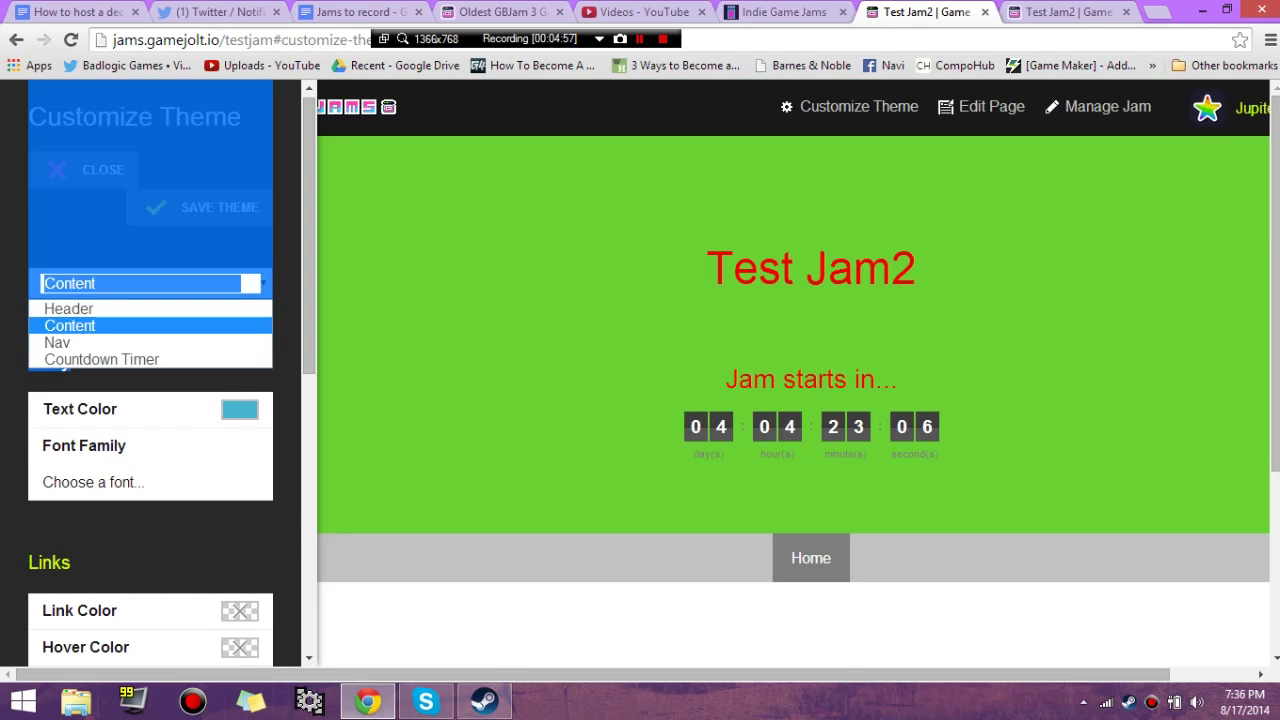
pyautogui.click(70, 342)
pyautogui.click(150, 284)
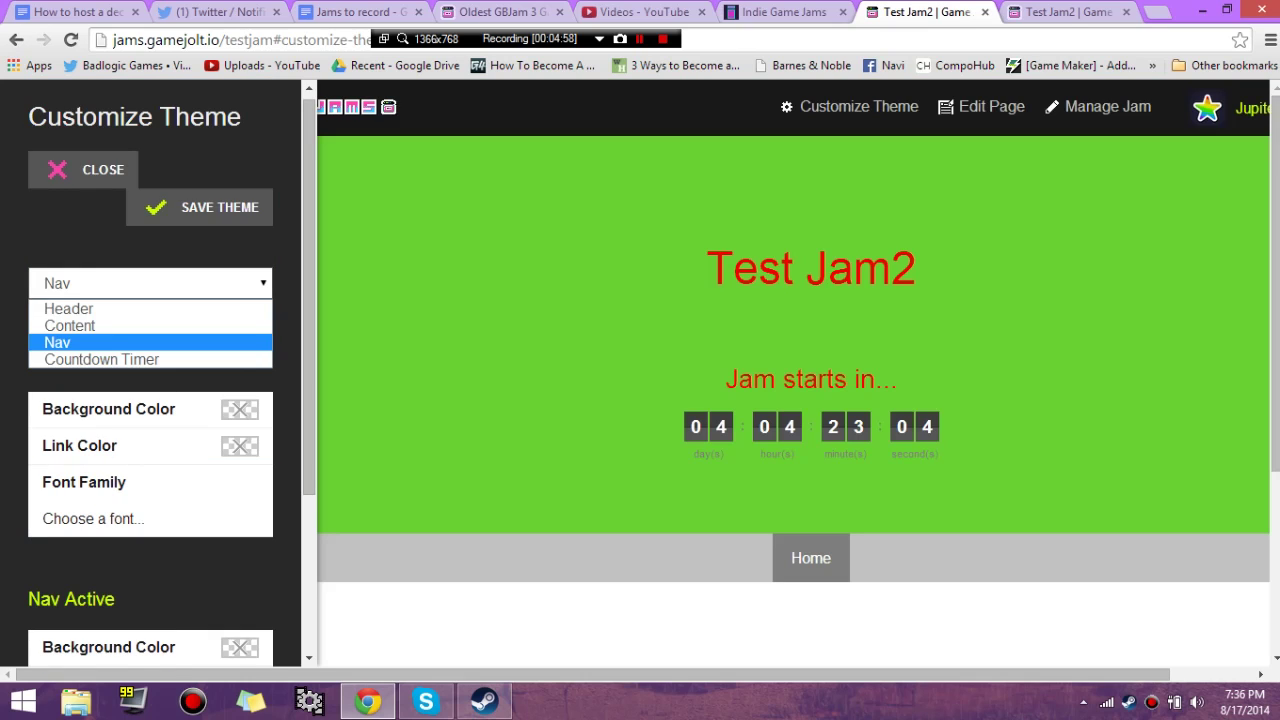
pyautogui.click(150, 284)
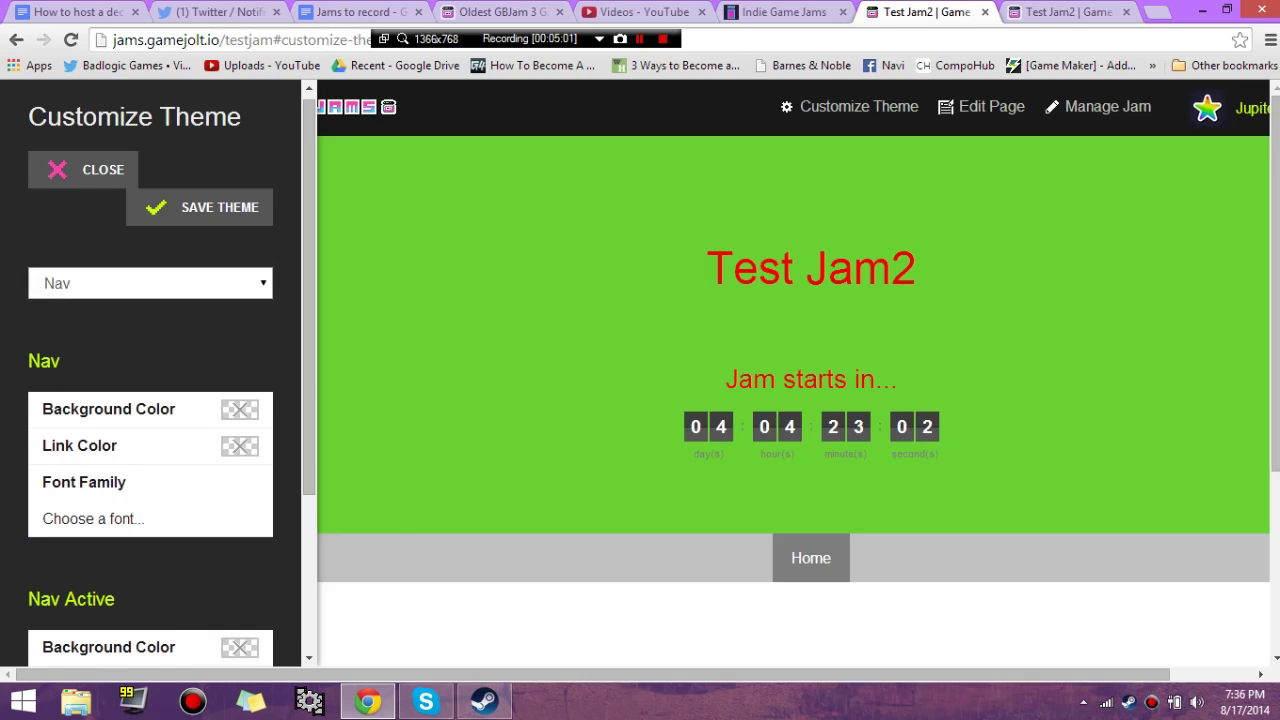
pyautogui.click(240, 410)
pyautogui.click(272, 442)
pyautogui.moveTo(271, 441); pyautogui.dragTo(303, 673)
pyautogui.click(366, 604)
pyautogui.moveTo(309, 450); pyautogui.dragTo(309, 596)
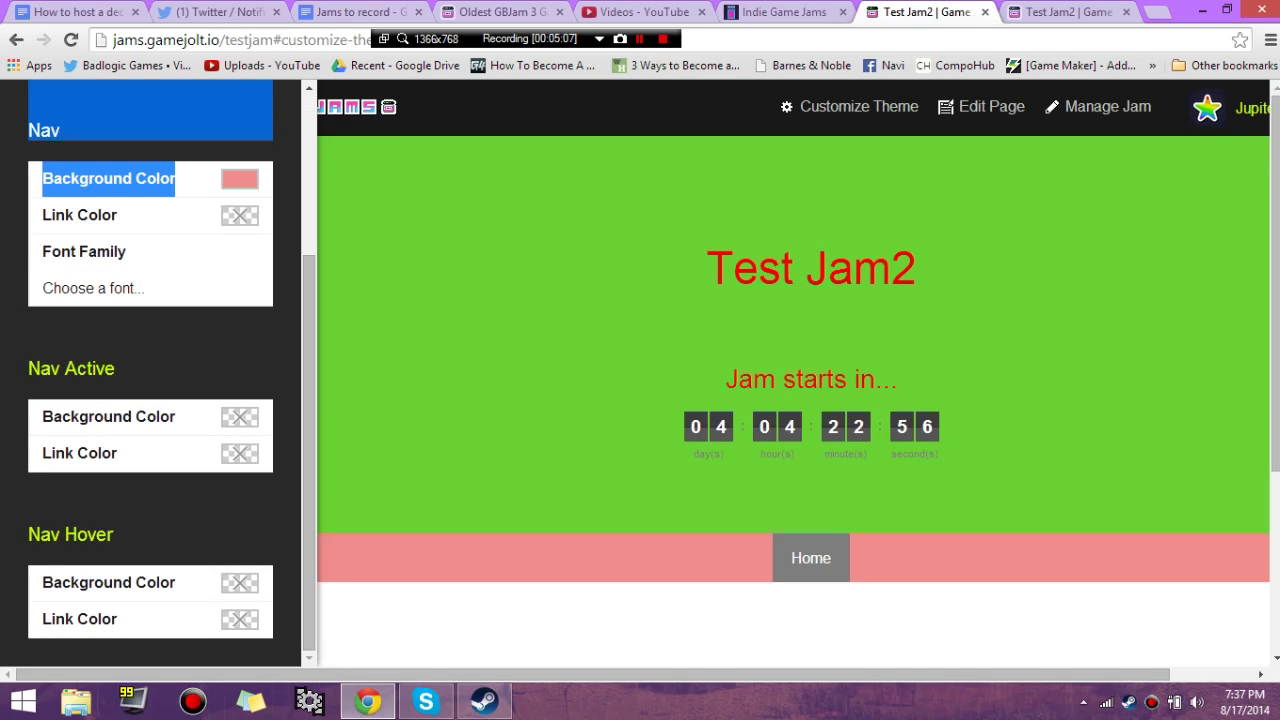
pyautogui.click(288, 530)
# Switch to the Countdown Timer theme section, compare the Dark and Light theme colors and keep Light.
pyautogui.moveTo(309, 500); pyautogui.dragTo(309, 338)
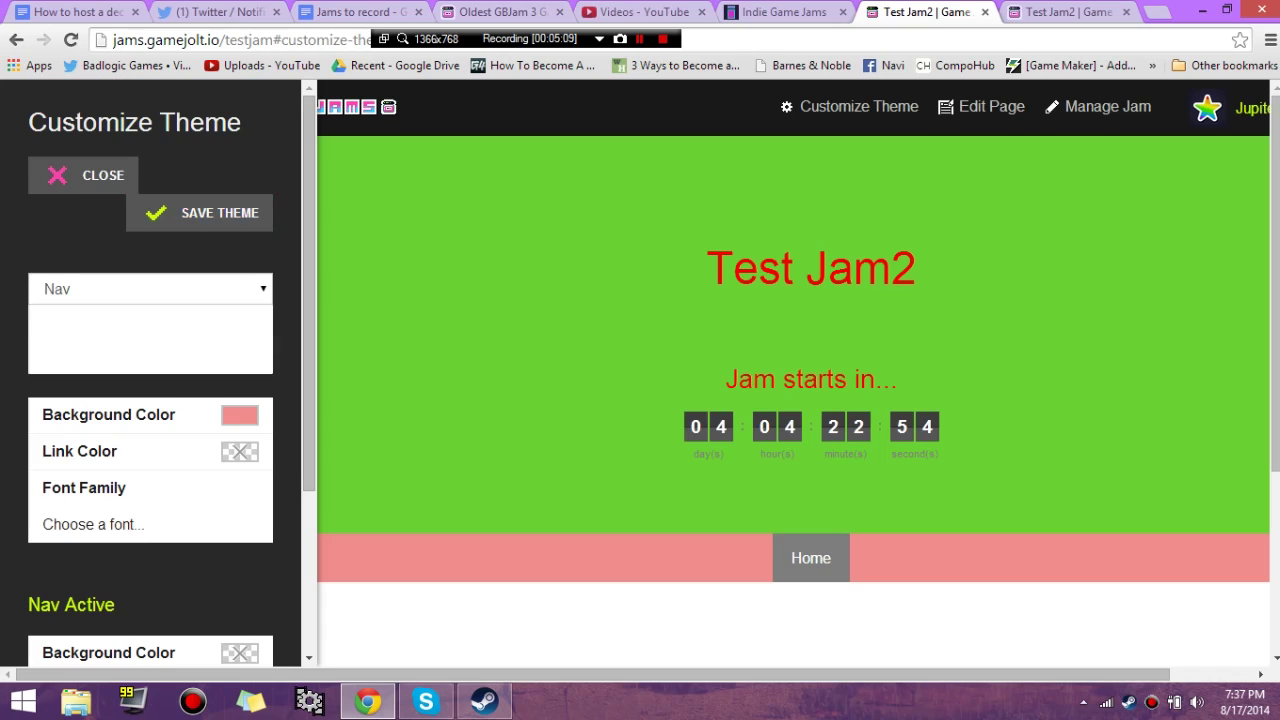
pyautogui.click(150, 288)
pyautogui.click(150, 364)
pyautogui.click(158, 411)
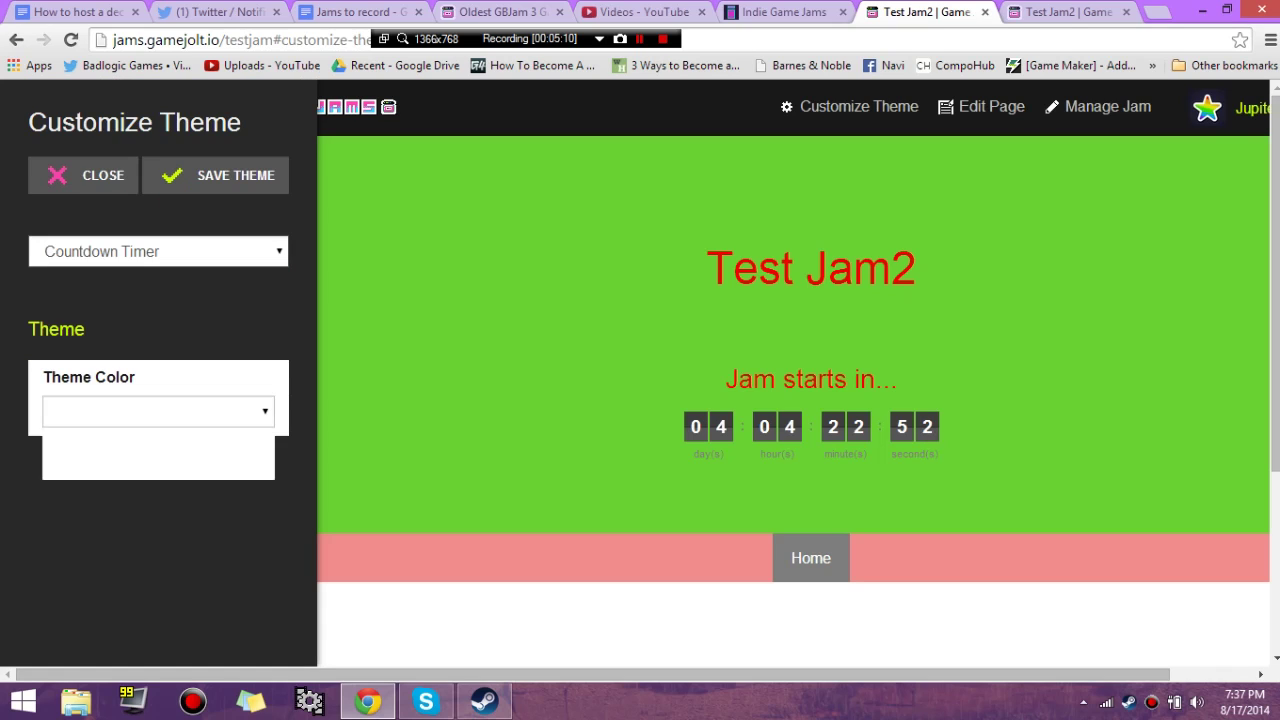
pyautogui.click(158, 454)
pyautogui.click(158, 411)
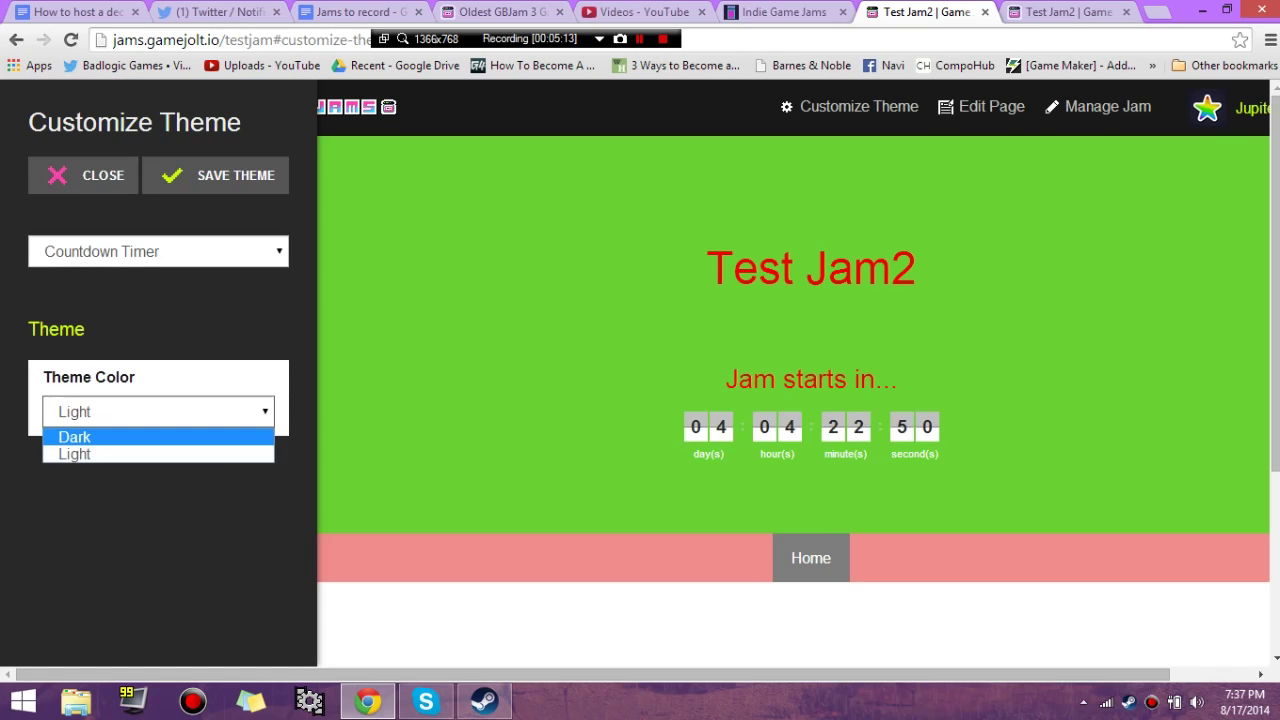
pyautogui.click(158, 437)
pyautogui.click(158, 411)
pyautogui.click(158, 454)
pyautogui.press('Down')
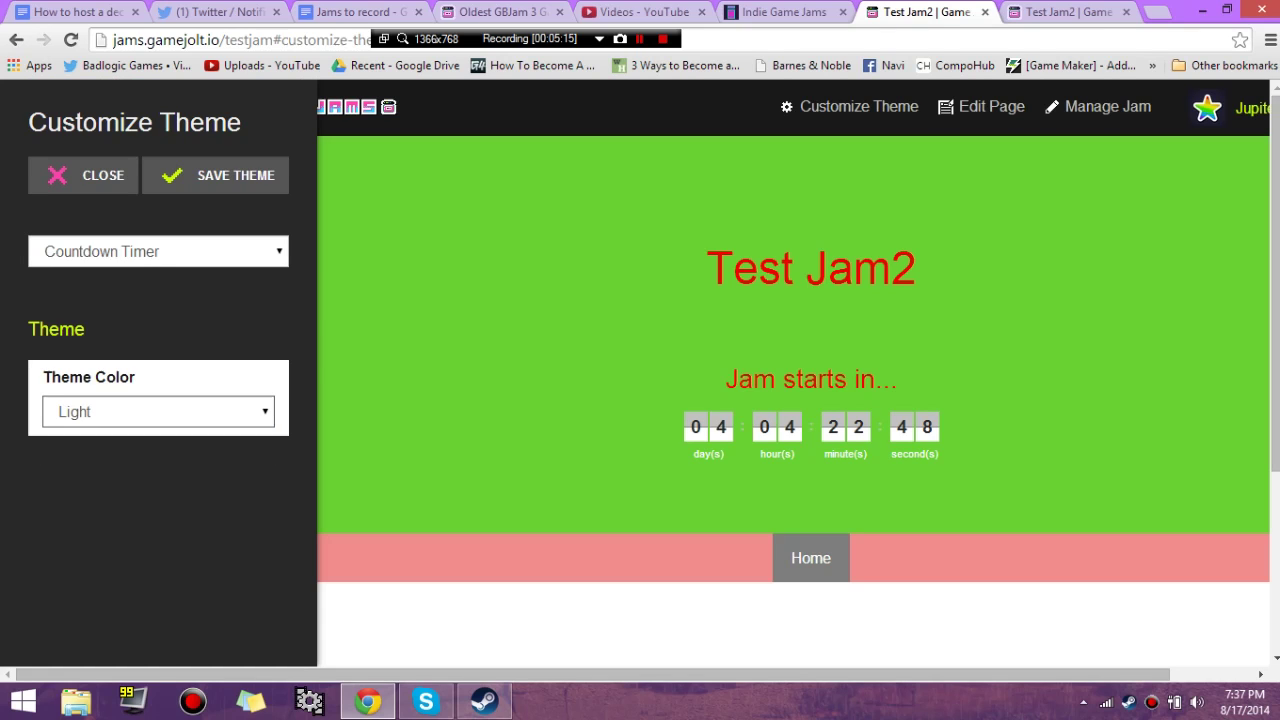
# Save the theme and look through the jam page.
pyautogui.click(215, 175)
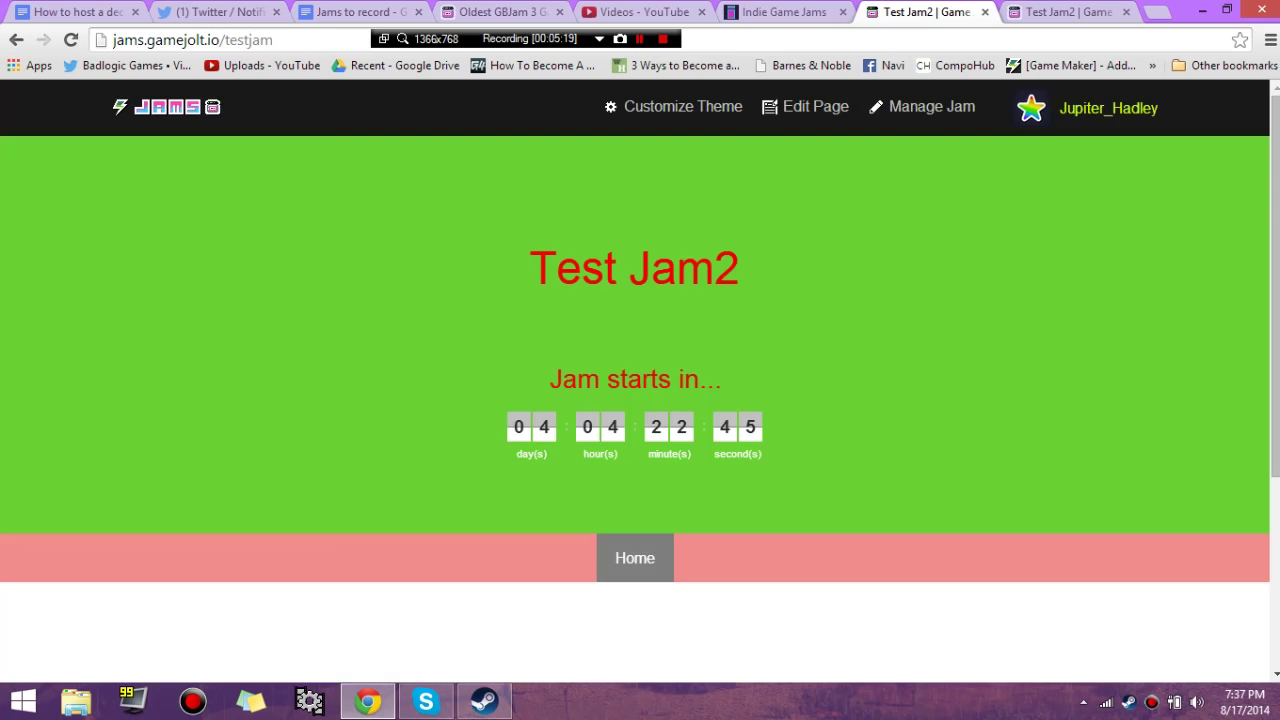
pyautogui.scroll(-3, 640, 380)
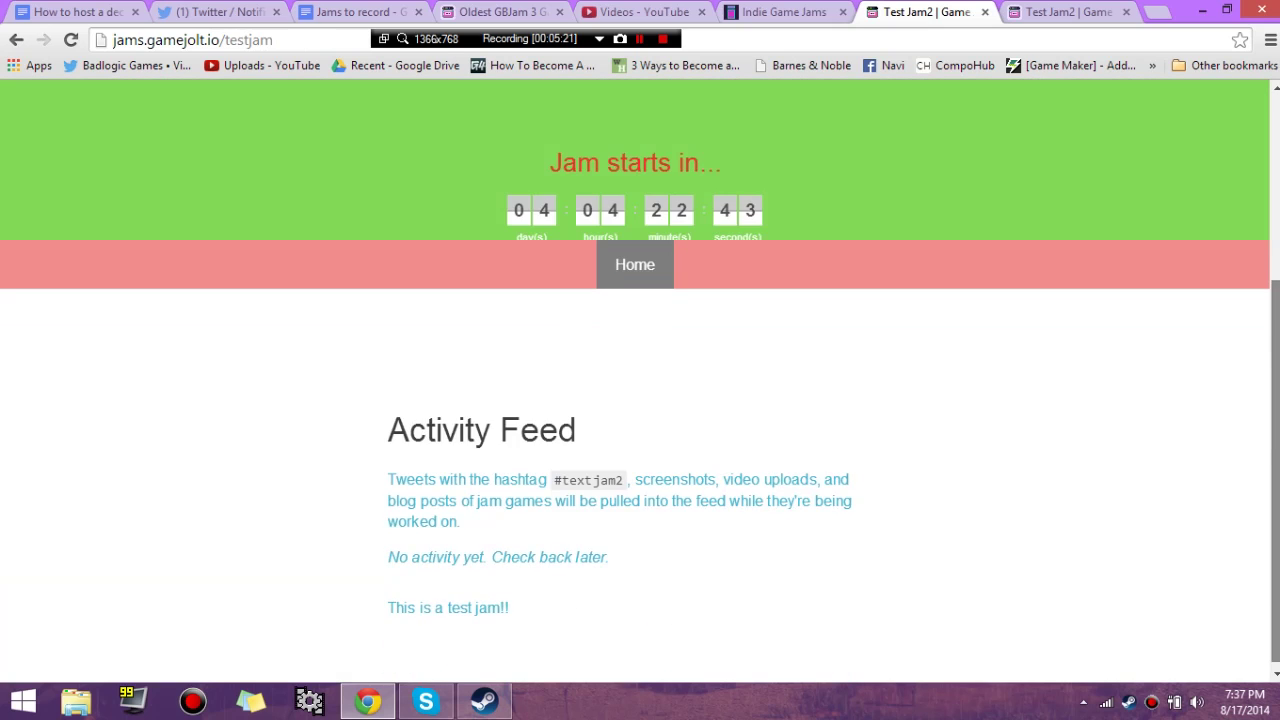
pyautogui.scroll(3, 640, 380)
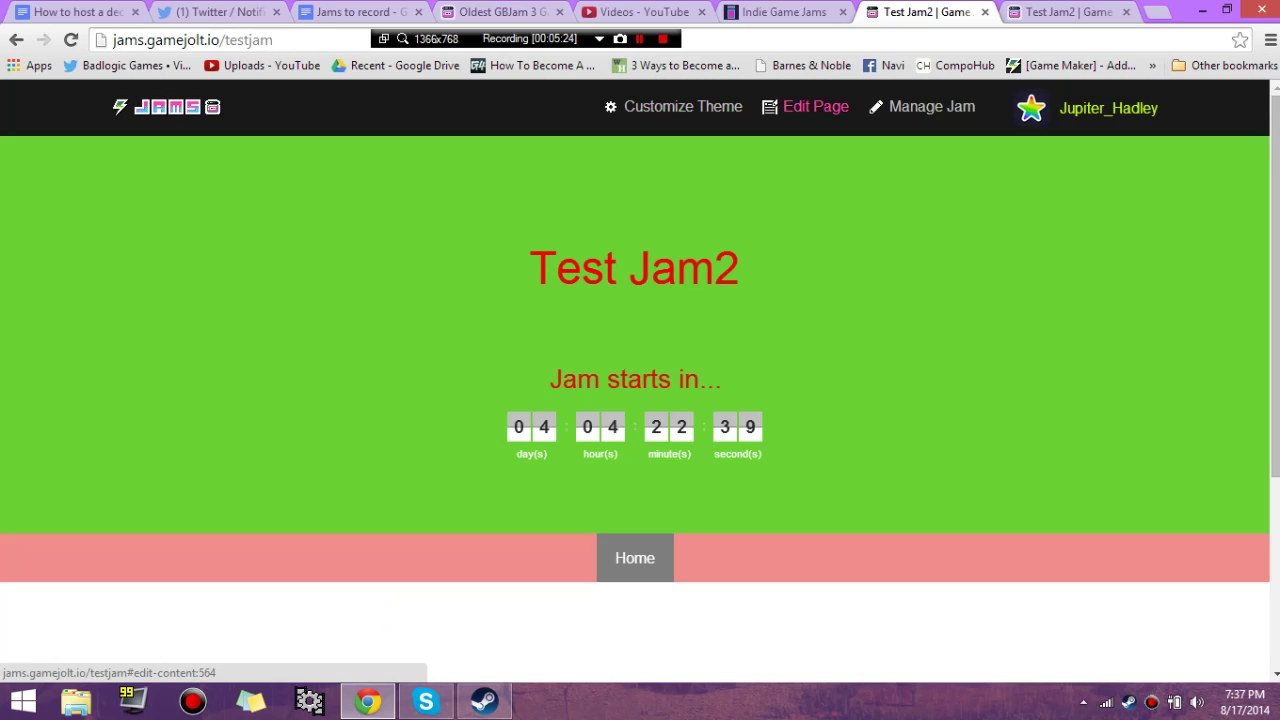
# Open the jam's page content for editing, make "This is a test jam!!" a level-three heading with ### and check the preview.
pyautogui.click(815, 106)
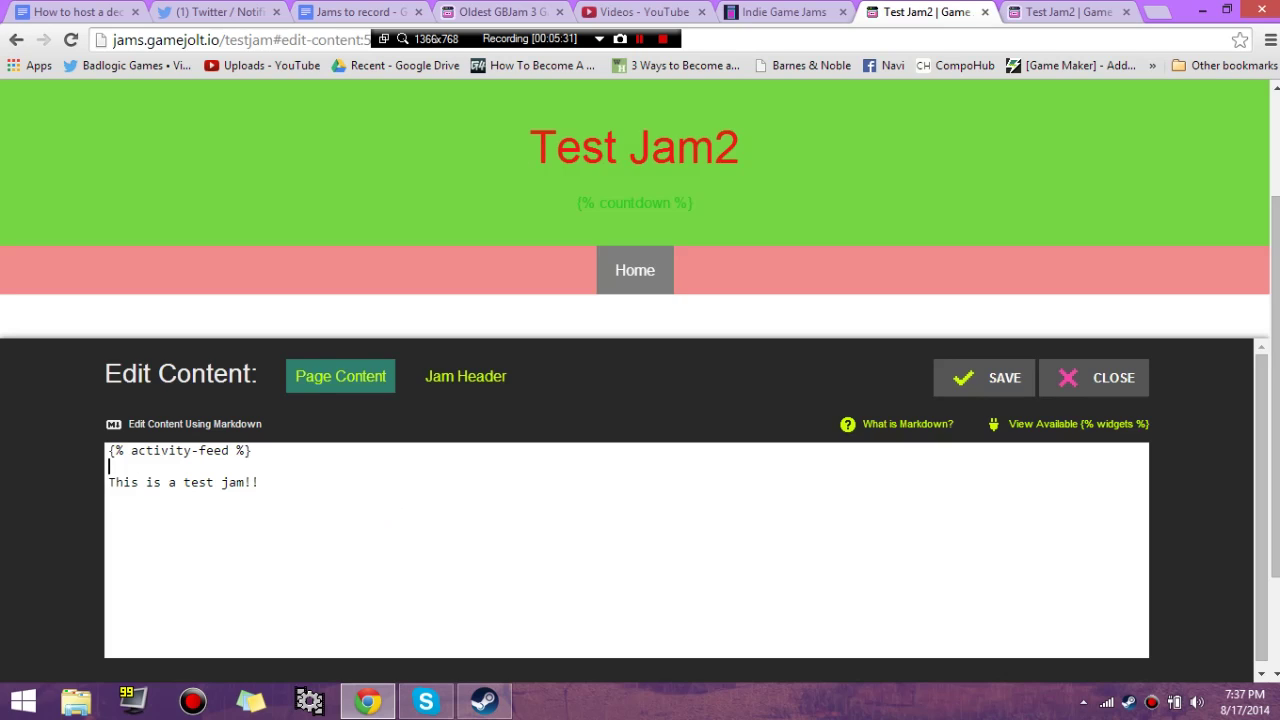
pyautogui.click(110, 450)
pyautogui.click(110, 482)
pyautogui.write('###')
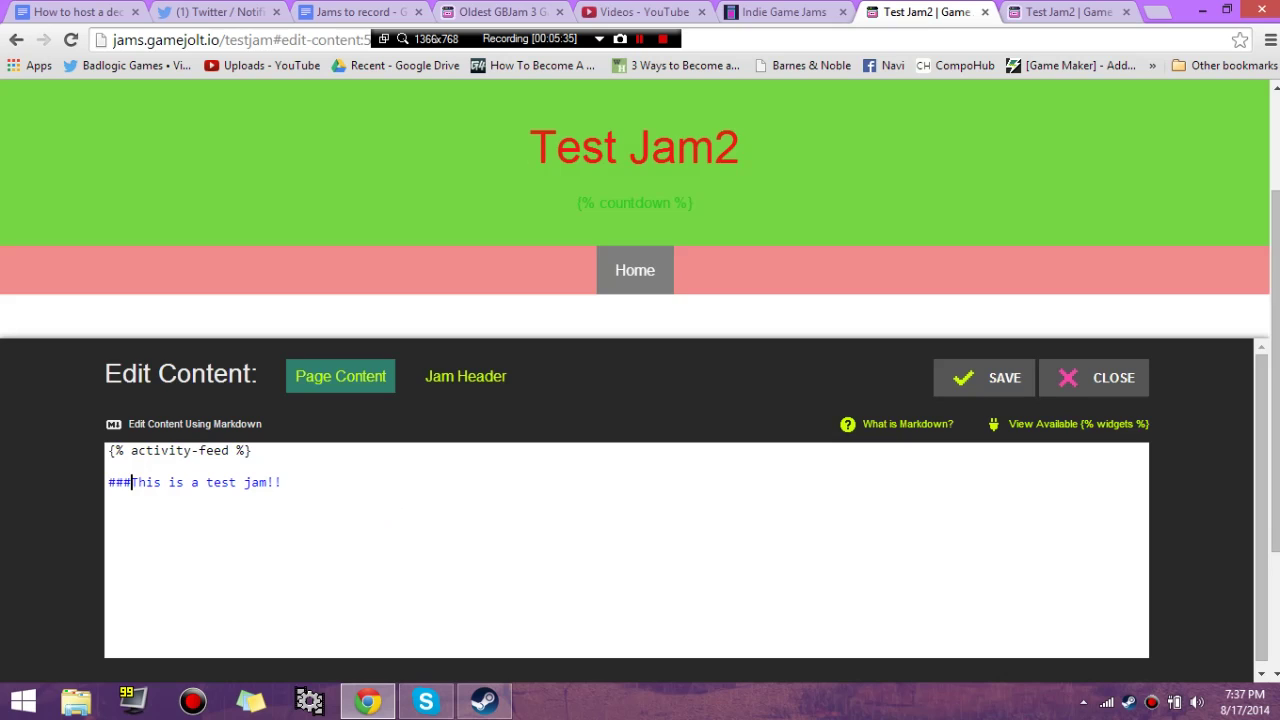
pyautogui.scroll(-2, 640, 192)
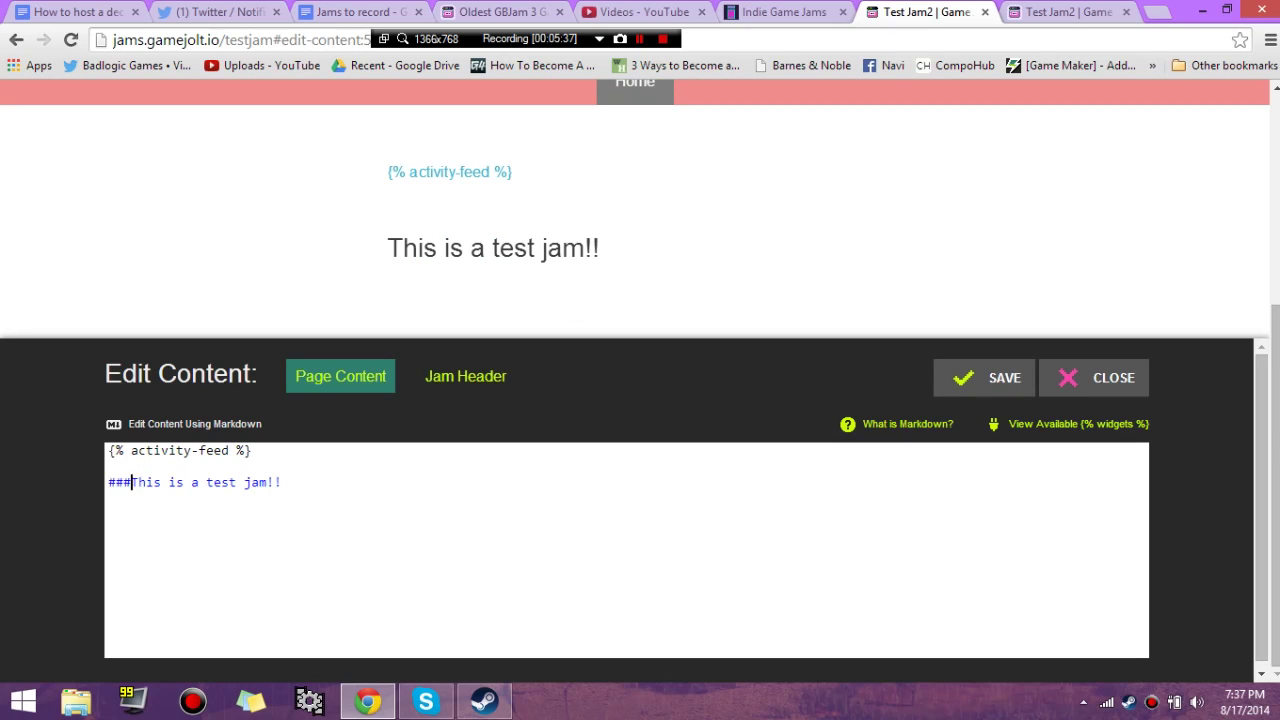
# Remove the heading markers from the line "This is a test jam!!".
pyautogui.write('#')
pyautogui.press('BackSpace')
pyautogui.press('BackSpace')
pyautogui.press('BackSpace')
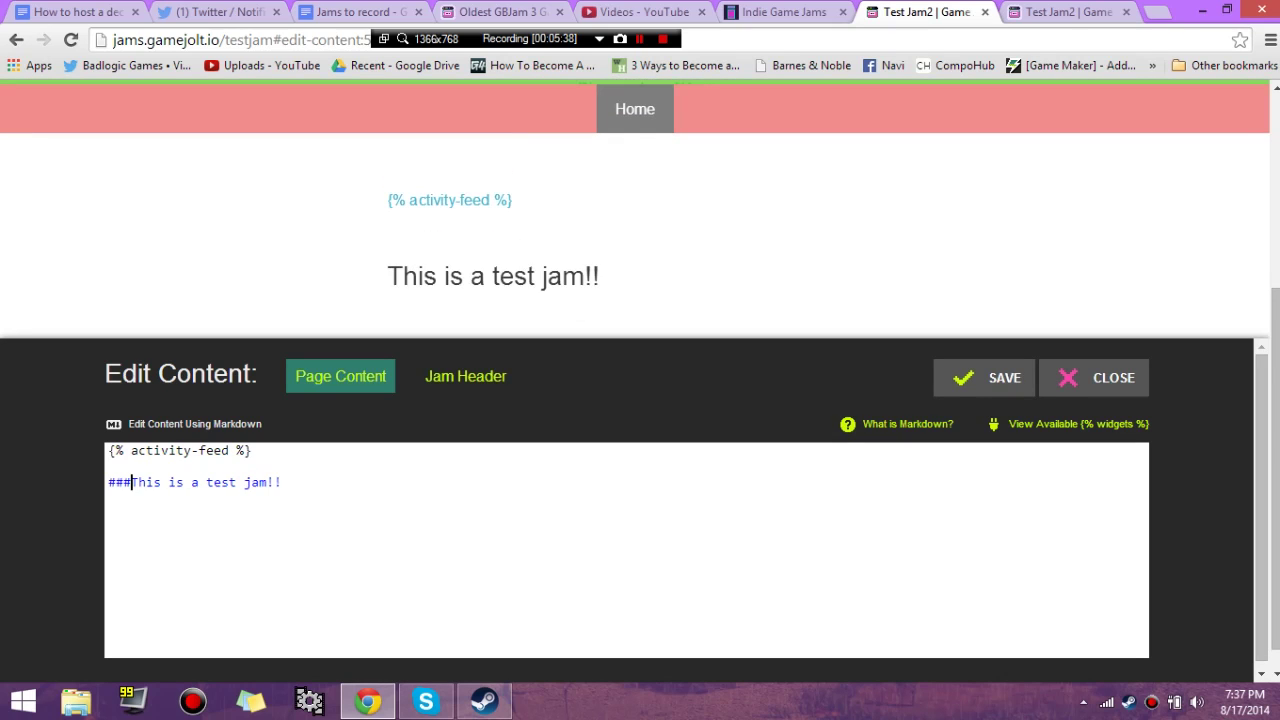
pyautogui.press('BackSpace')
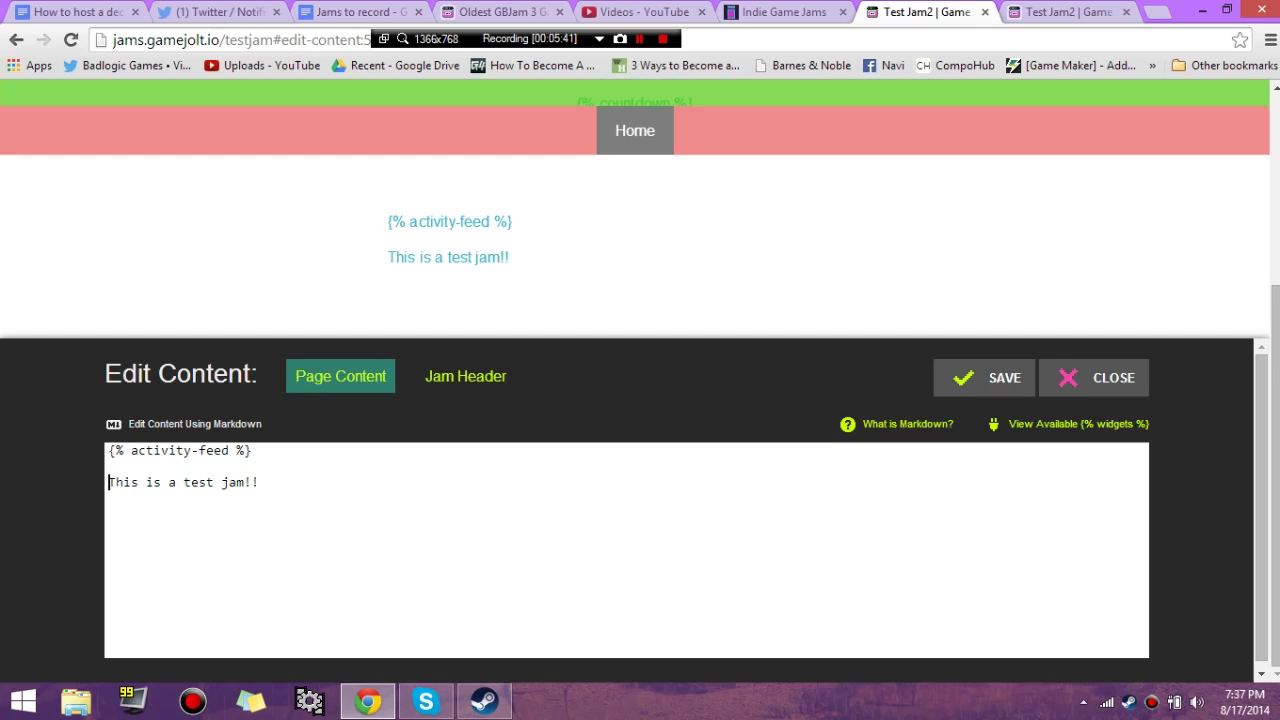
pyautogui.write('3')
pyautogui.press('BackSpace')
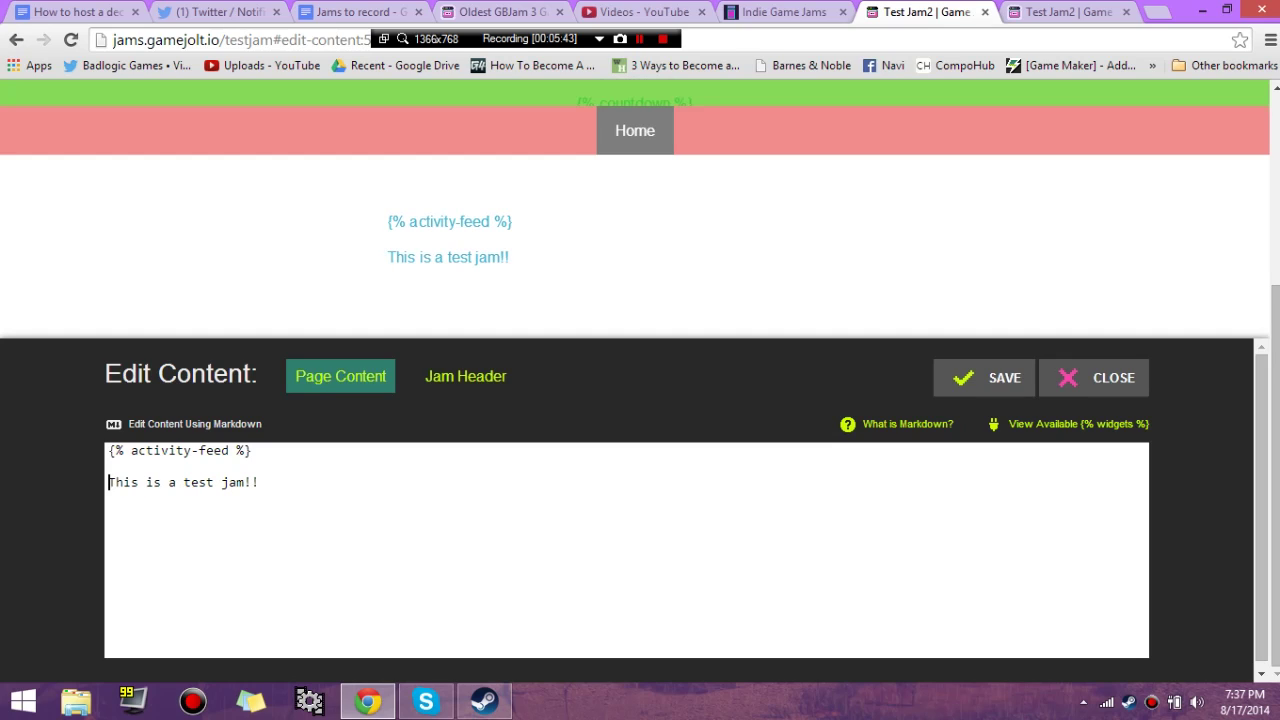